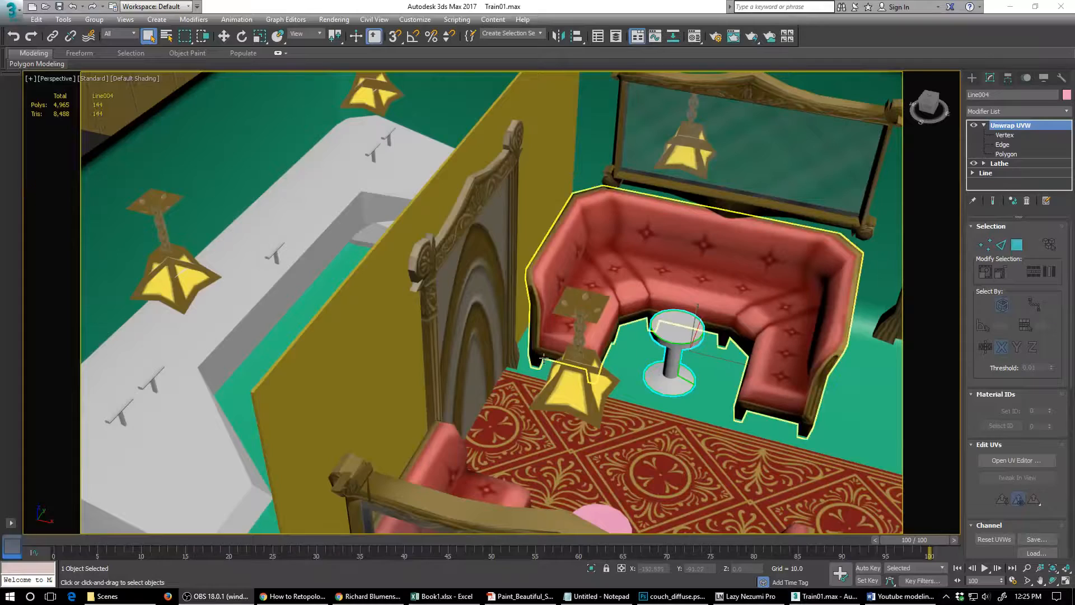
- Select the small round pedestal table in front of the couch and open its Unwrap UVW mapping in the UV editor
left_click(285, 296)
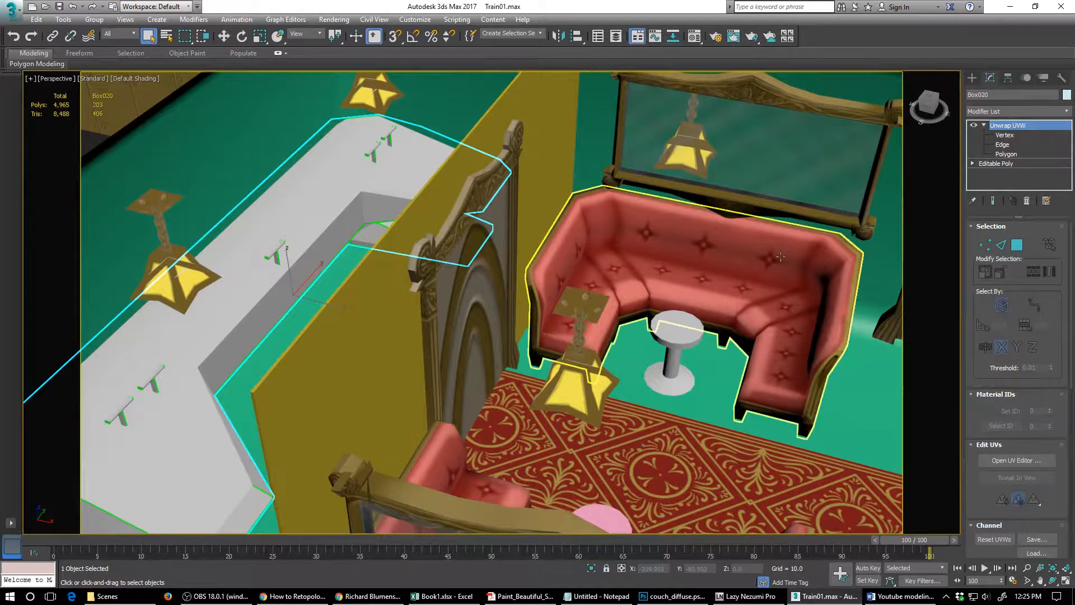
left_click(689, 334)
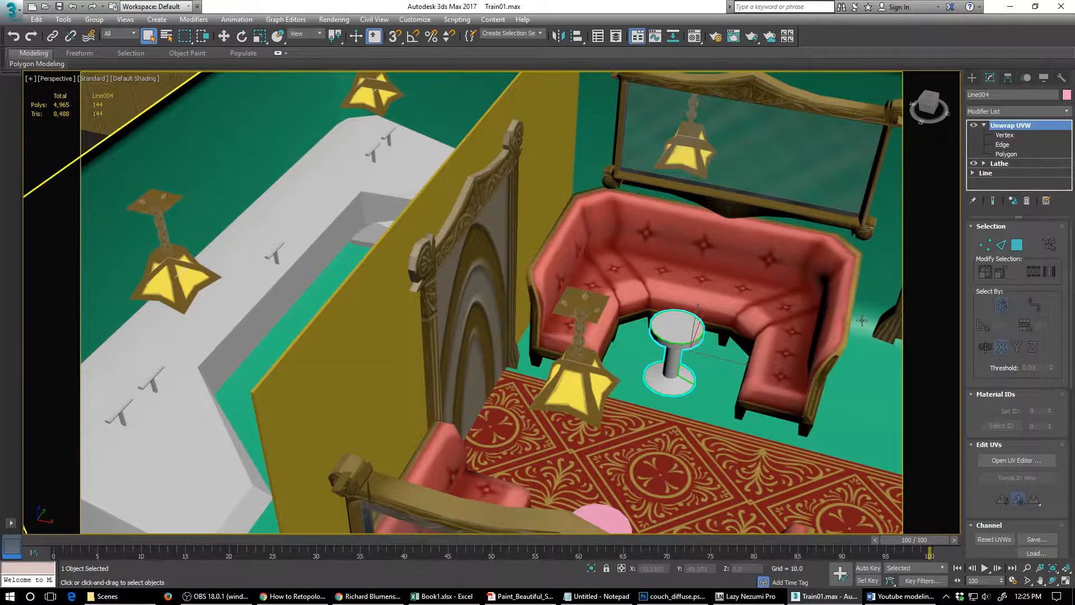
left_click(1002, 460)
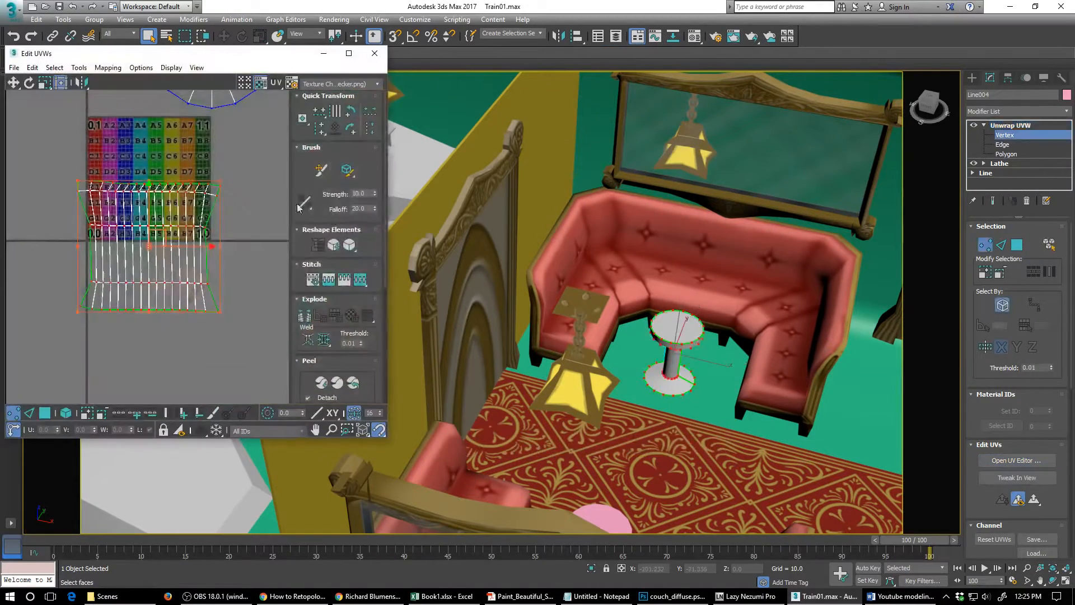
scroll(147, 179, "up", 2)
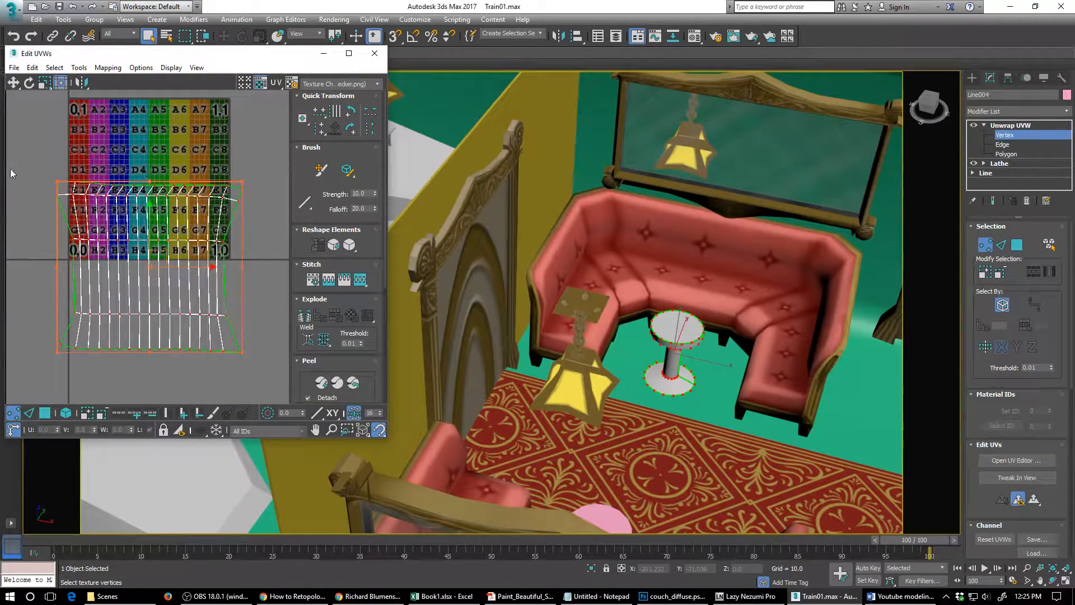
- Align the top and bottom border vertices of the table's UV shell into straight horizontal rows
left_click_drag(26, 157, 258, 194)
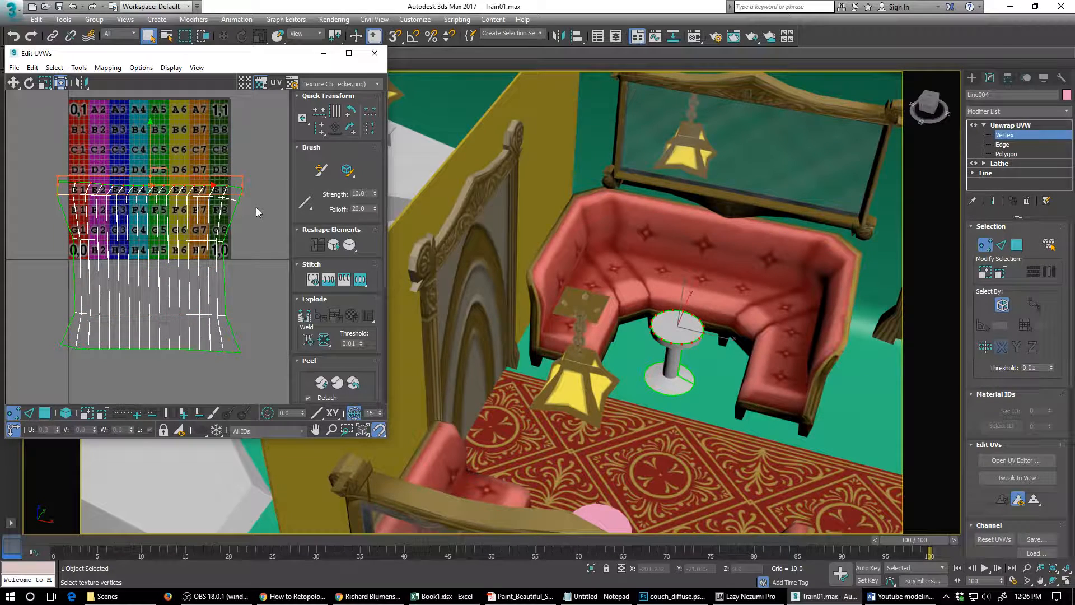
left_click(319, 112)
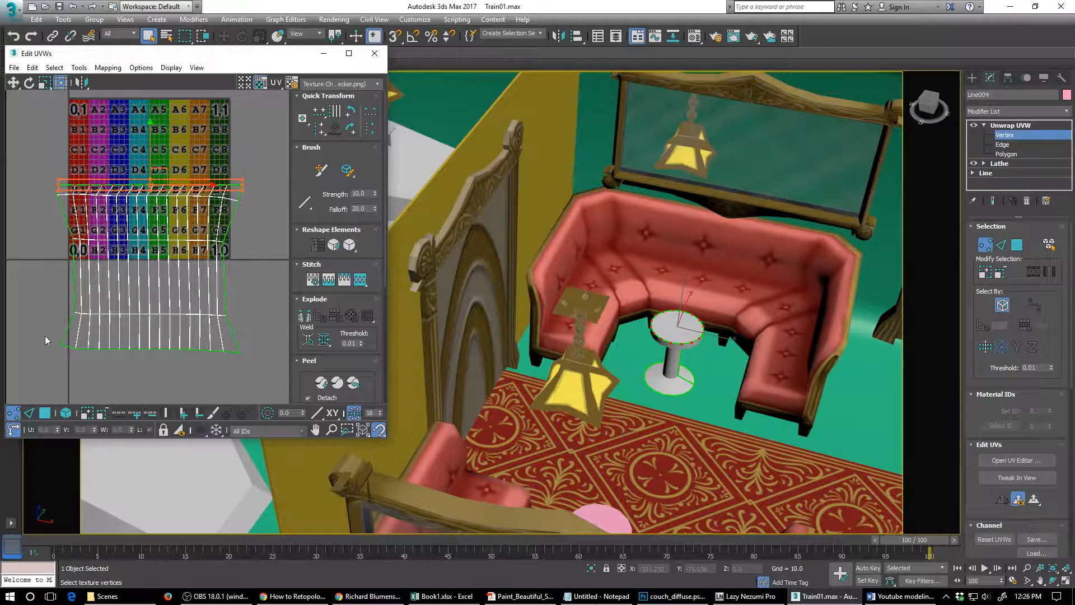
left_click_drag(266, 365, 266, 365)
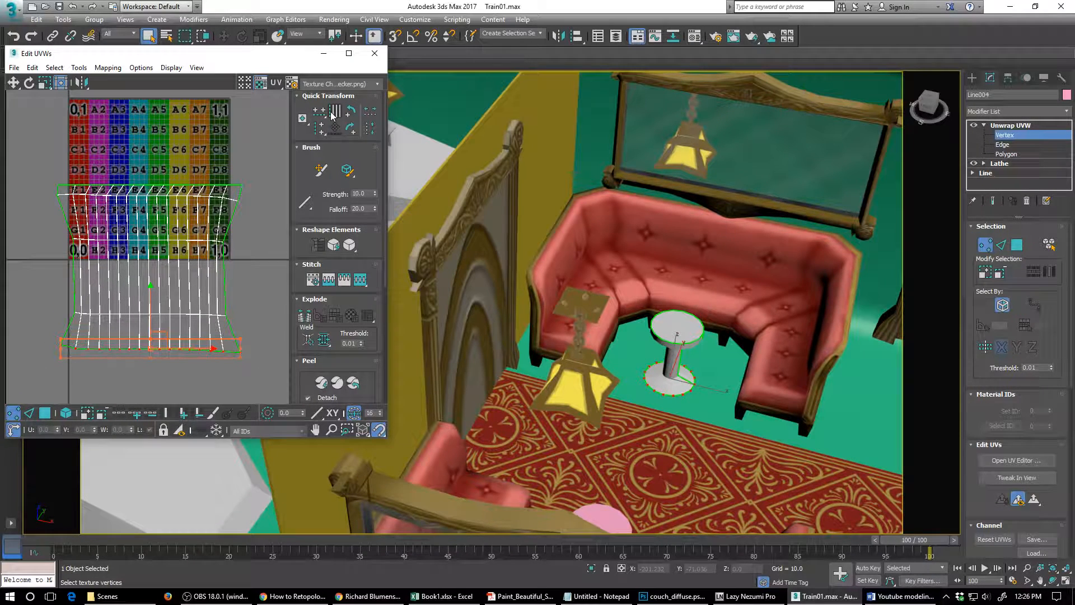
left_click(333, 112)
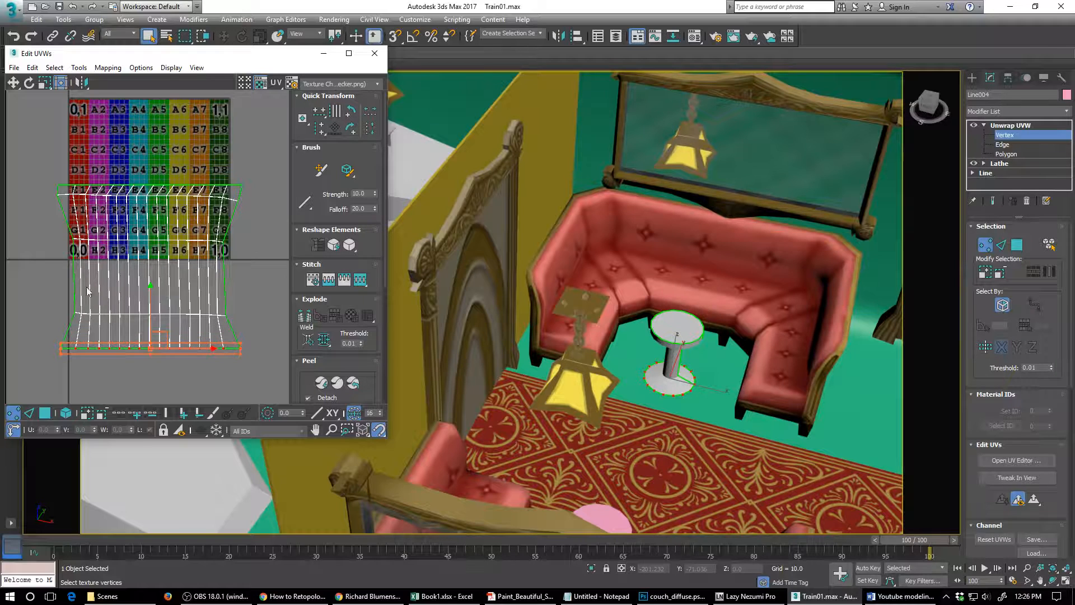
- Align each of the three inner vertex rows of the UV shell horizontally, working from the lowest row up
left_click_drag(64, 300, 243, 321)
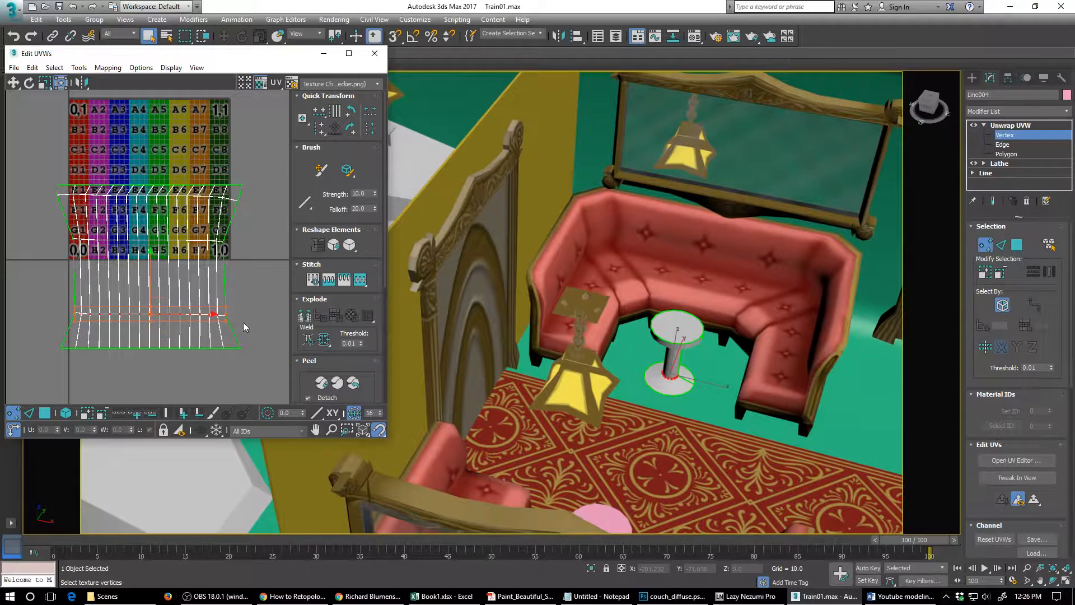
left_click(319, 112)
left_click_drag(58, 231, 249, 256)
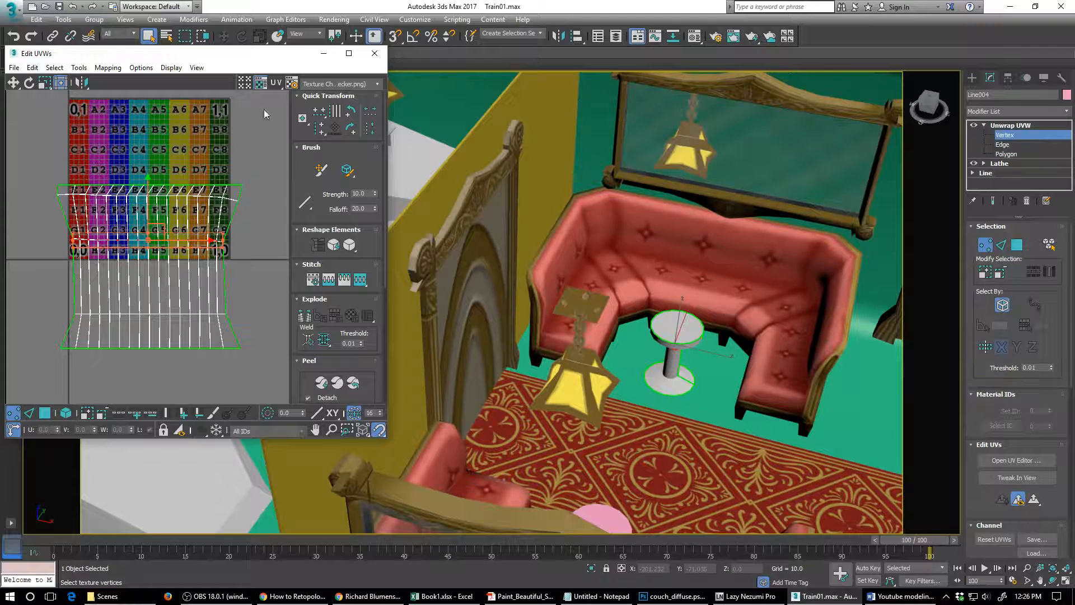
left_click(319, 115)
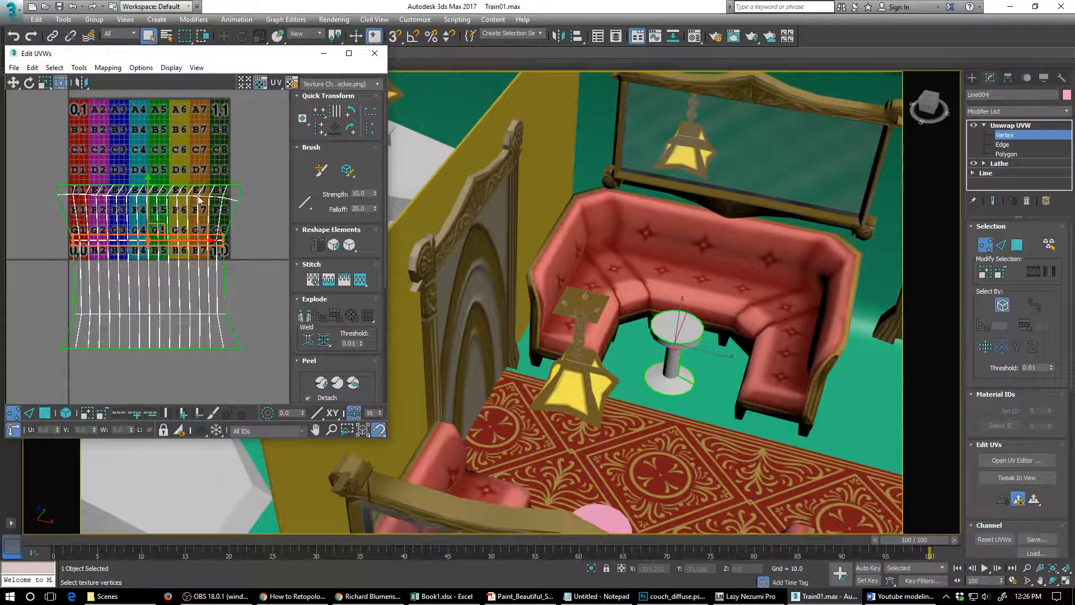
left_click_drag(255, 189, 55, 208)
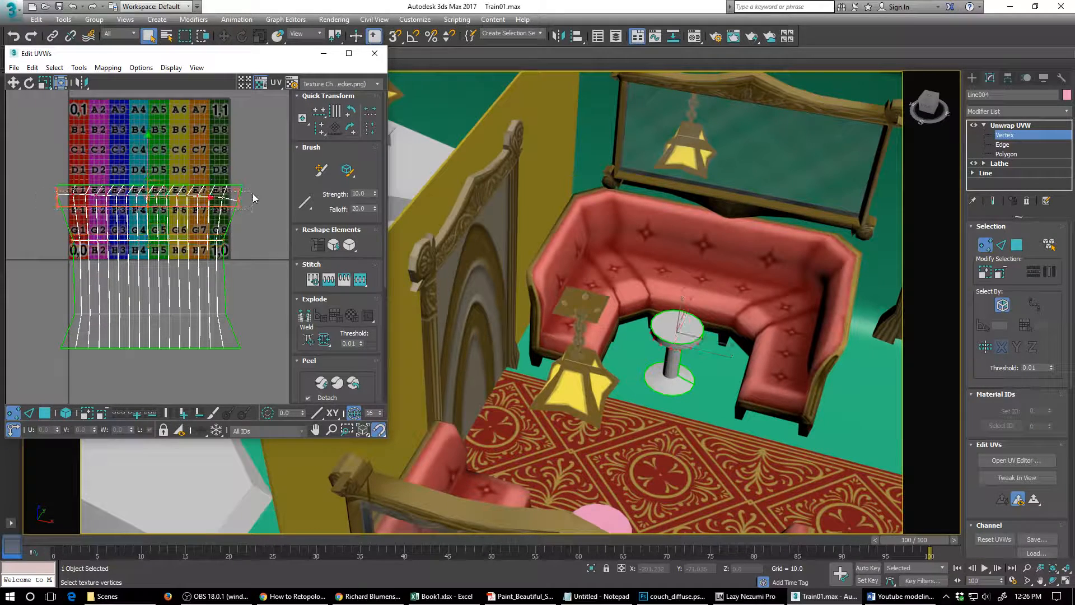
left_click(322, 115)
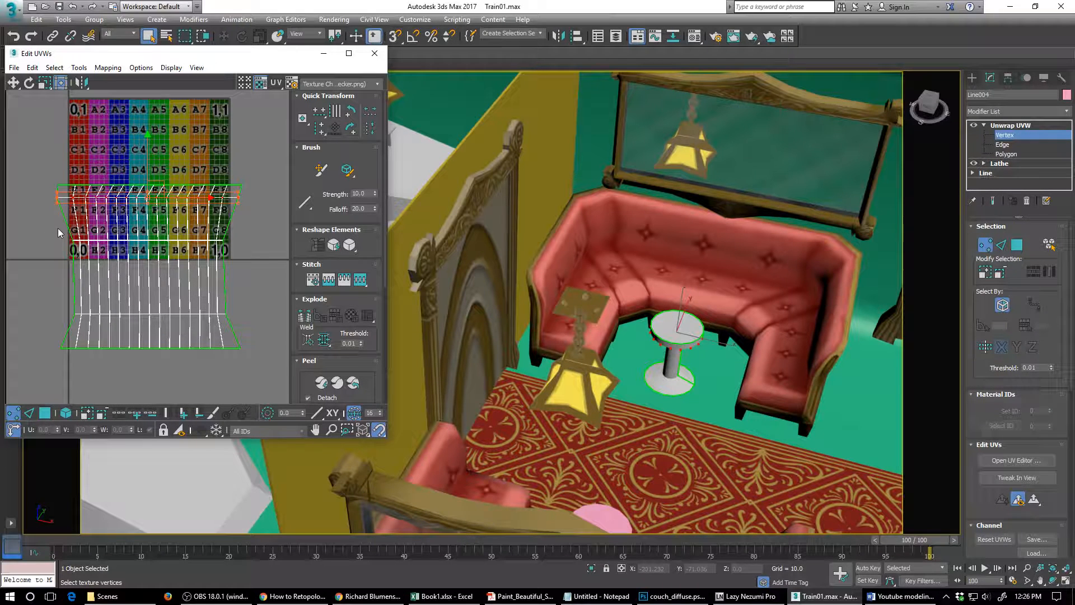
- Stretch the two middle vertex rows to the shell's full width and align the left border vertices vertically
left_click_drag(56, 227, 242, 312)
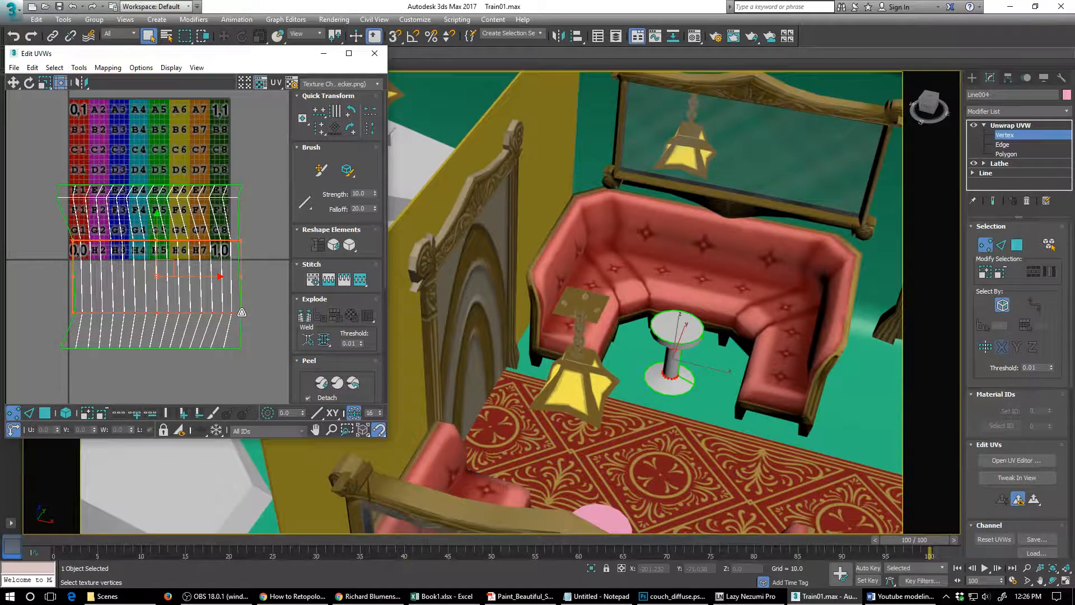
left_click_drag(73, 312, 58, 312)
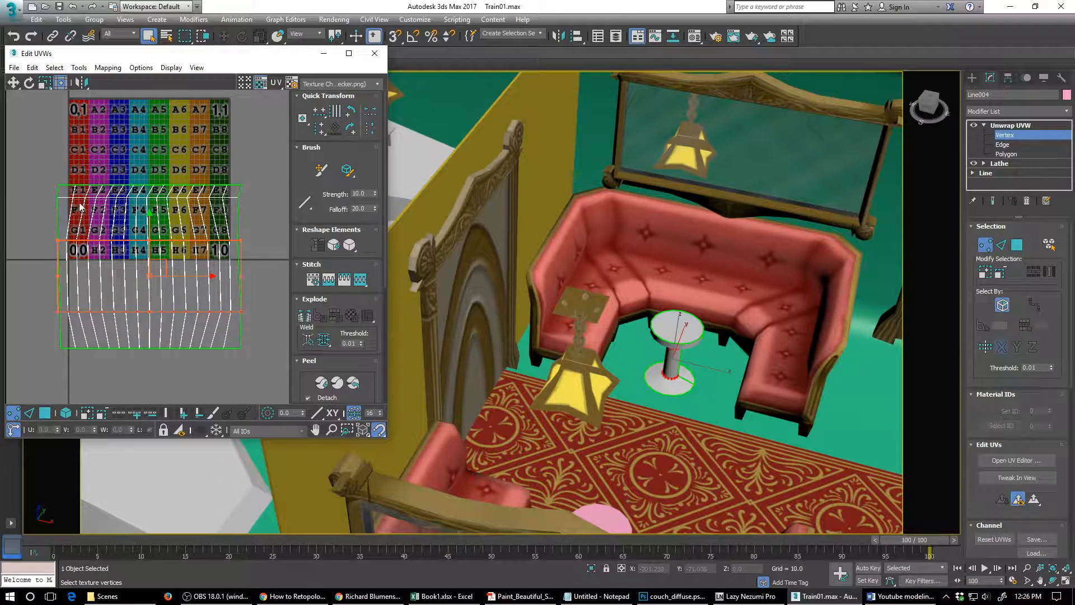
left_click_drag(63, 355, 51, 182)
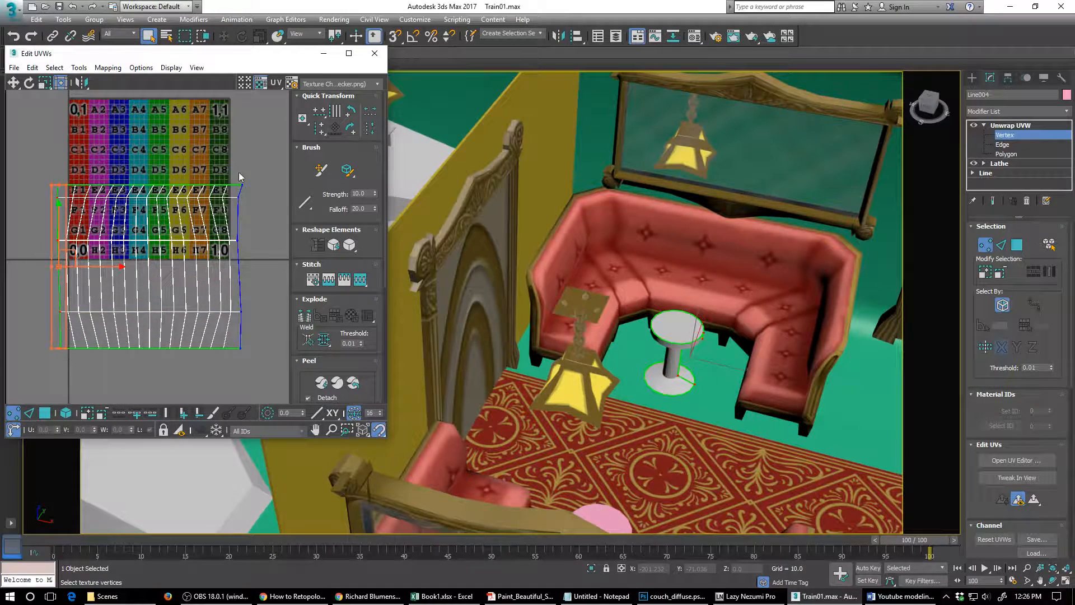
left_click(319, 129)
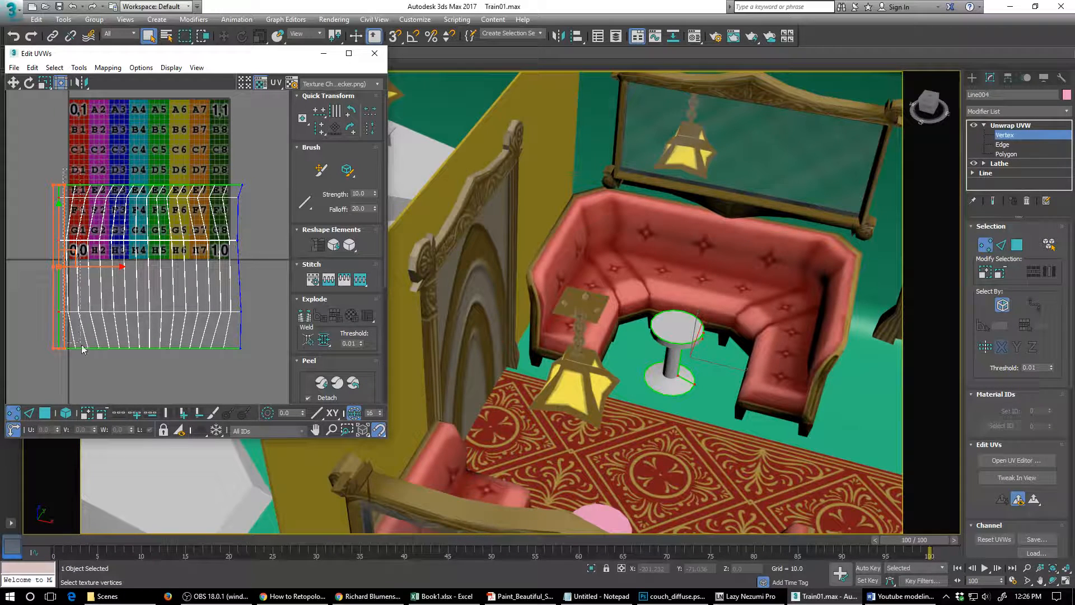
- Select the vertex column beside the UV shell's left border across all rows and align it vertically
key("ctrl+z")
key("ctrl+z")
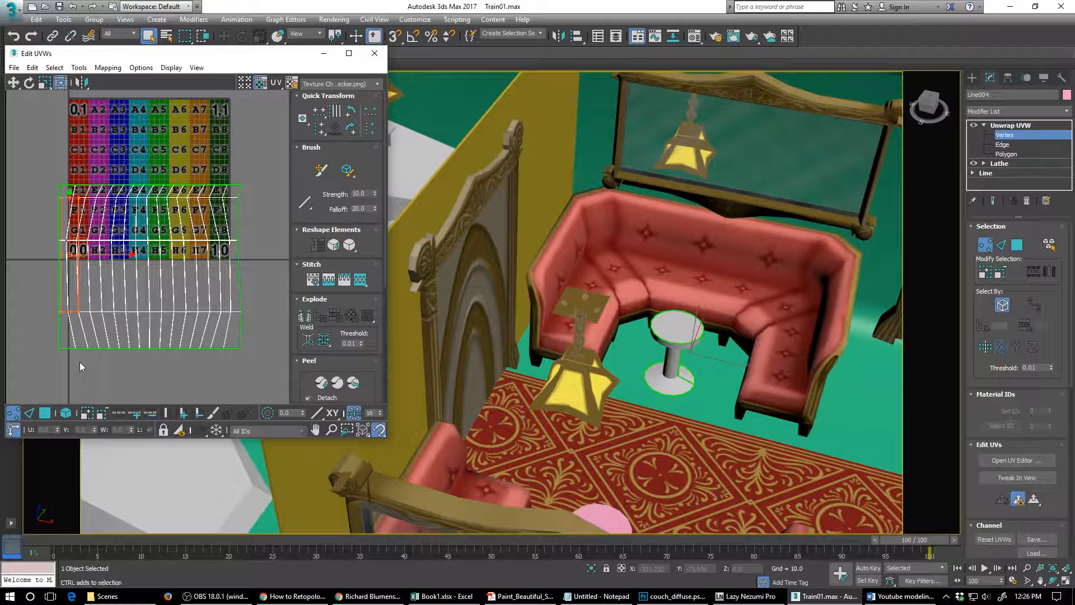
left_click_drag(69, 340, 78, 354, "ctrl")
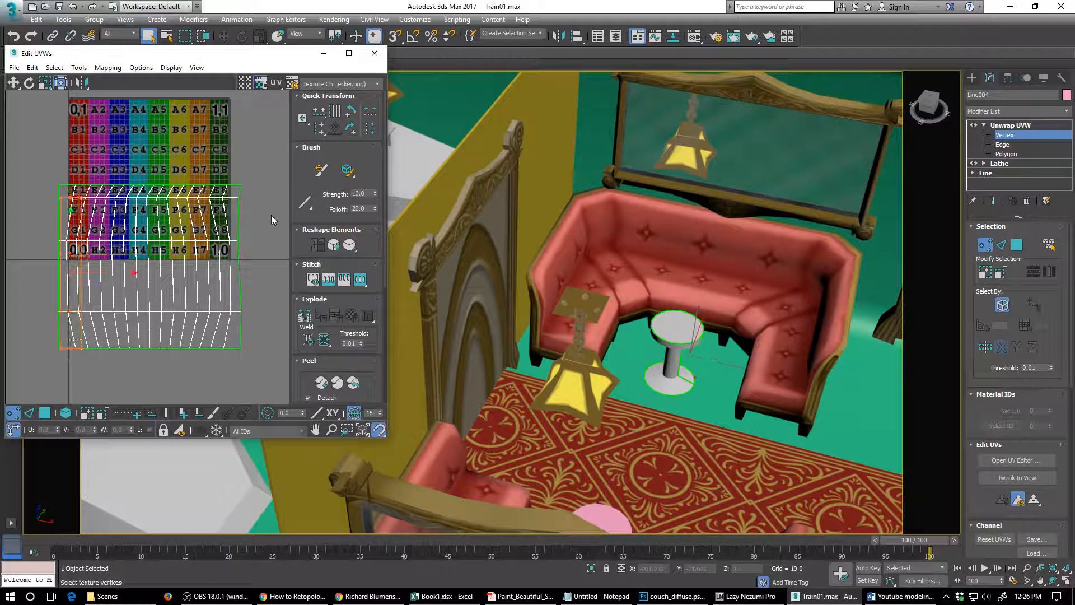
left_click(320, 112)
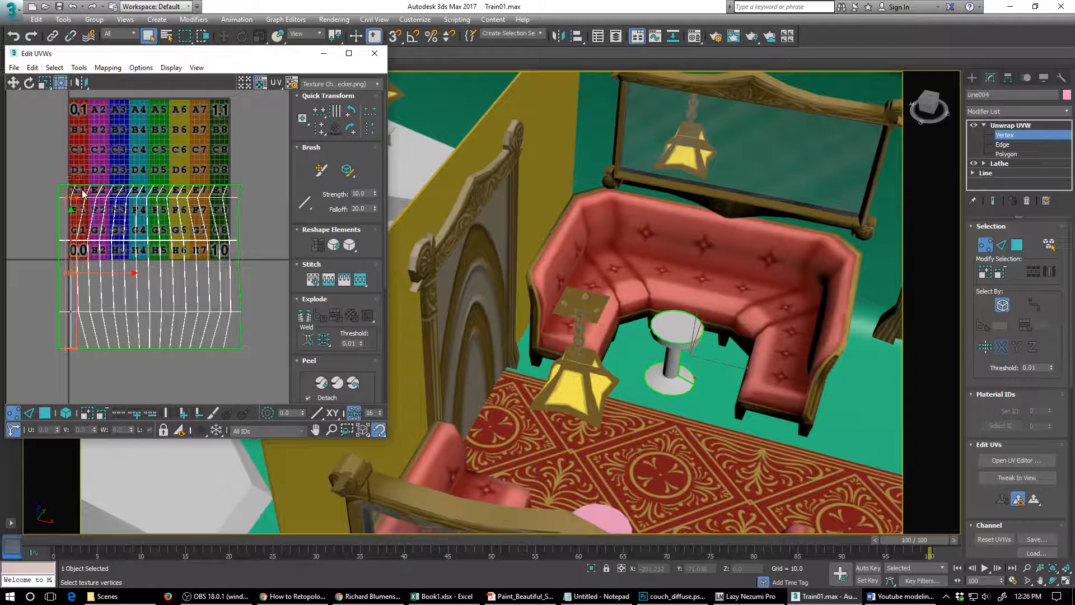
left_click_drag(68, 180, 82, 193, "ctrl")
left_click(319, 130)
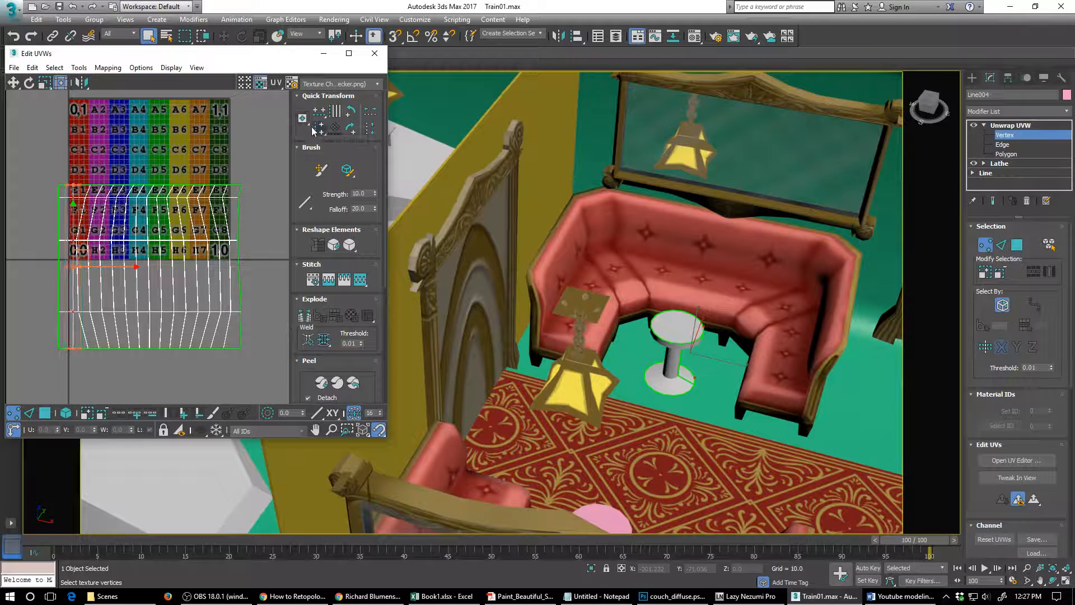
- Align the UV shell's right border vertices and the adjacent inner vertex column vertically
left_click_drag(261, 174, 234, 362)
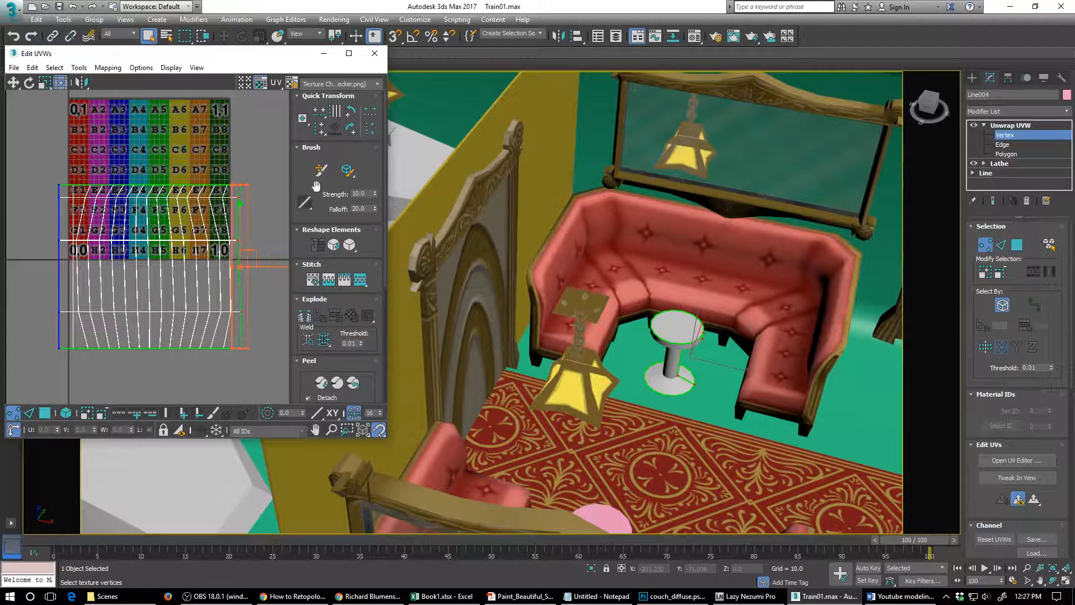
left_click(322, 134)
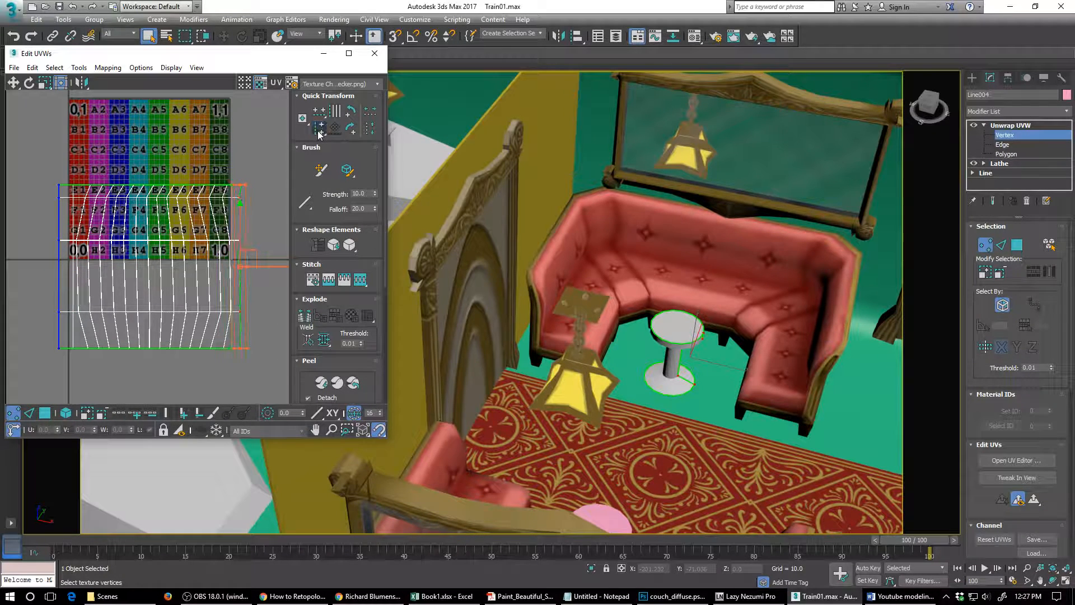
left_click_drag(219, 176, 234, 213)
left_click_drag(234, 332, 224, 246, "ctrl")
left_click_drag(230, 358, 230, 358, "ctrl")
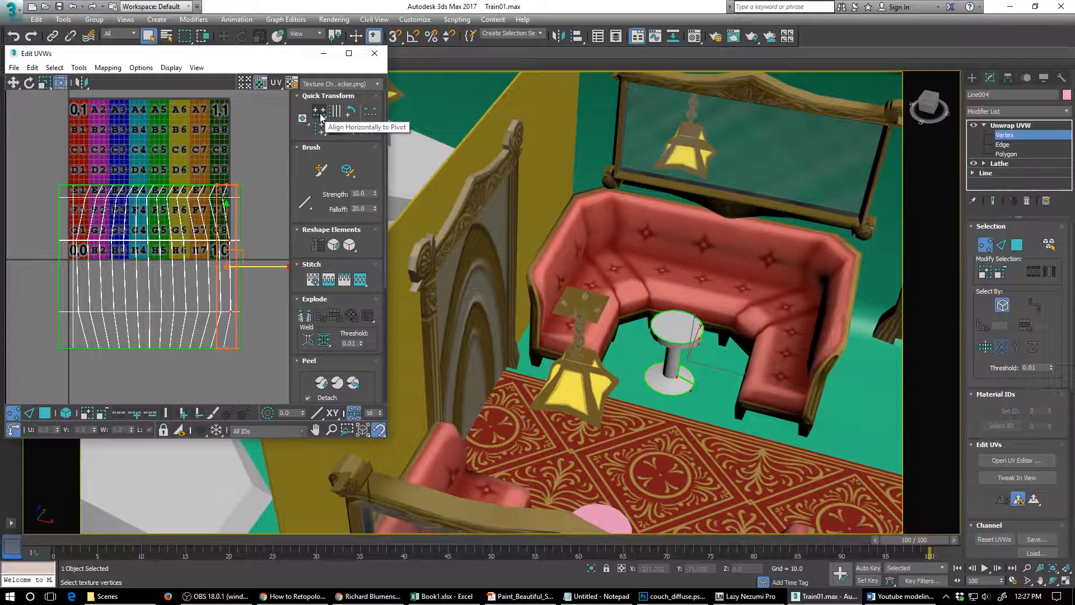
left_click(319, 112)
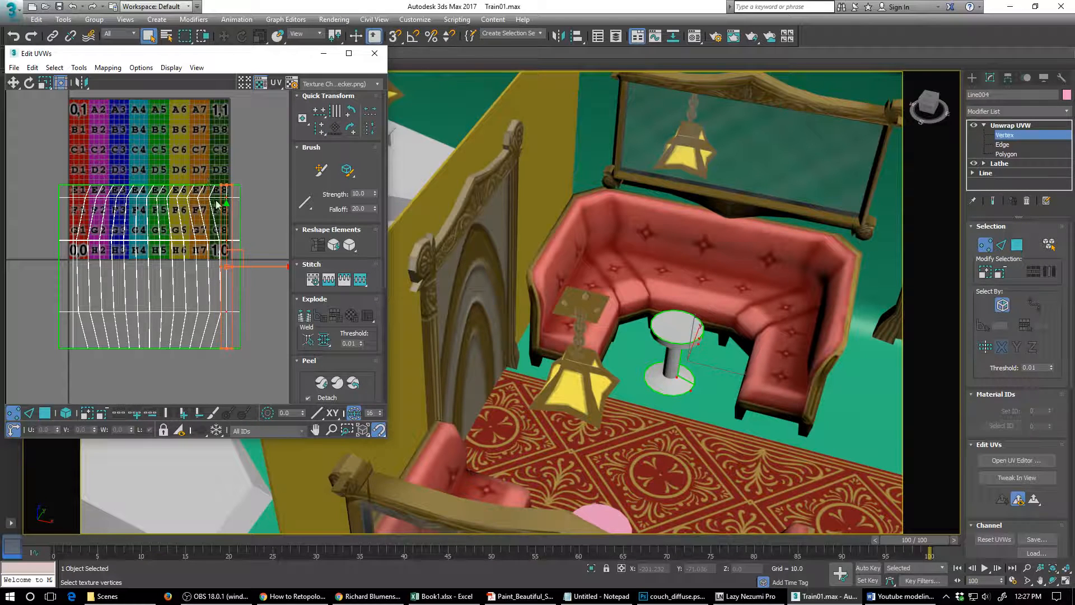
- Align the third vertex column from the right of the UV shell vertically
left_click_drag(216, 204, 204, 180)
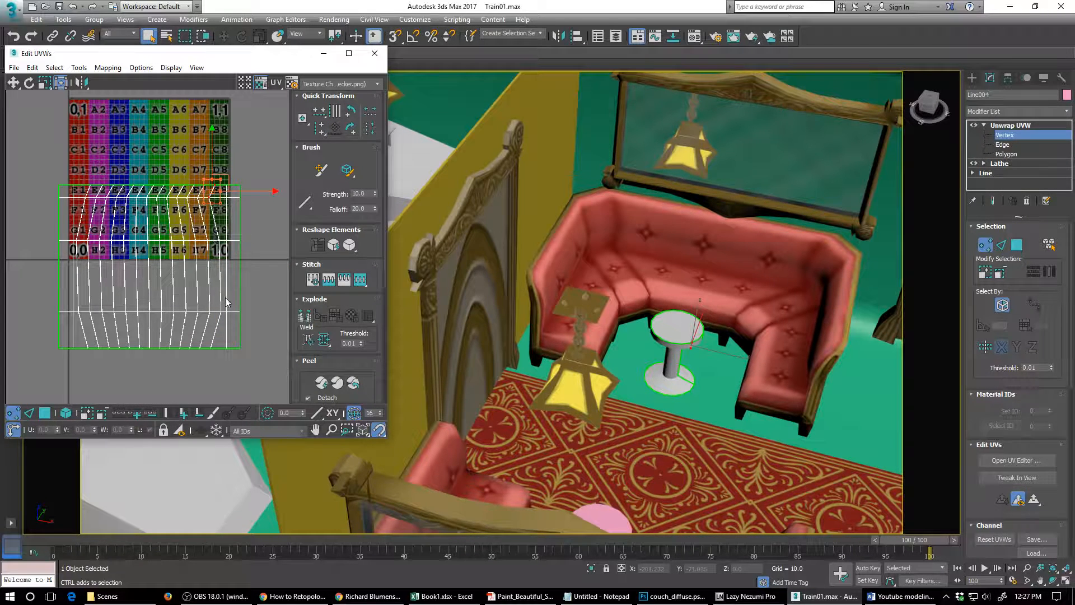
left_click_drag(225, 319, 216, 361, "ctrl")
left_click(319, 112)
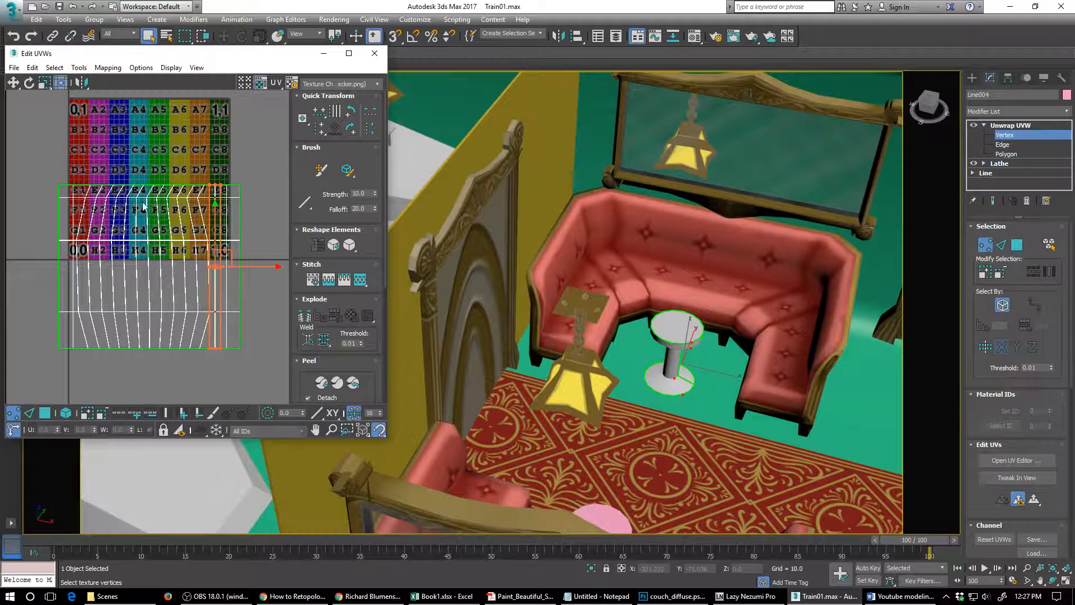
- Adjust the width of the remaining inner vertices row by row so the UV shell's columns run vertically
left_click_drag(202, 202, 177, 198)
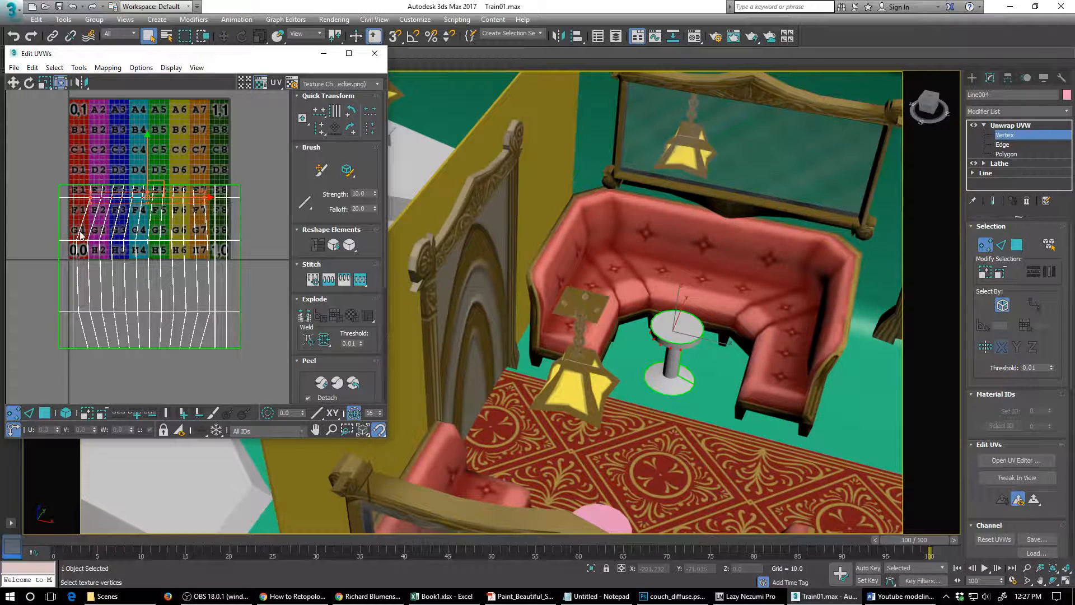
left_click(212, 251)
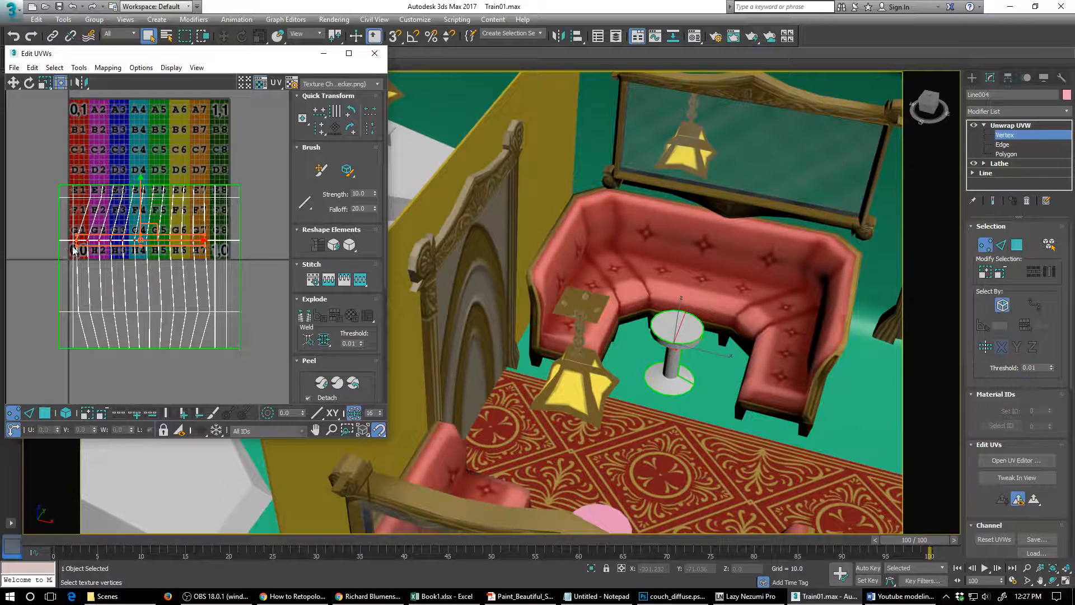
left_click_drag(75, 245, 89, 245)
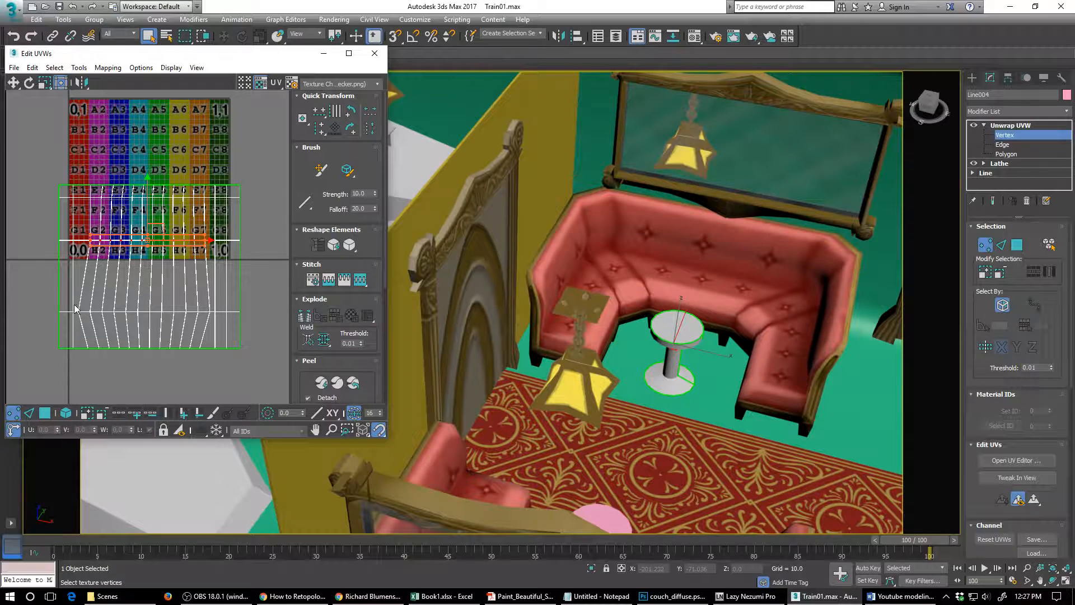
left_click_drag(76, 305, 206, 318)
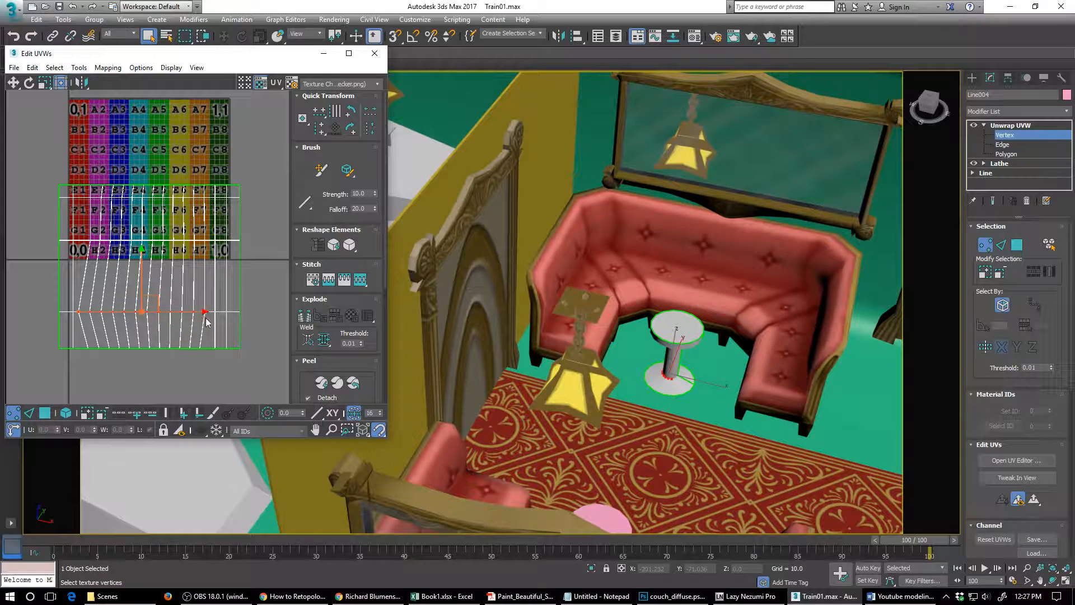
left_click_drag(80, 318, 91, 319)
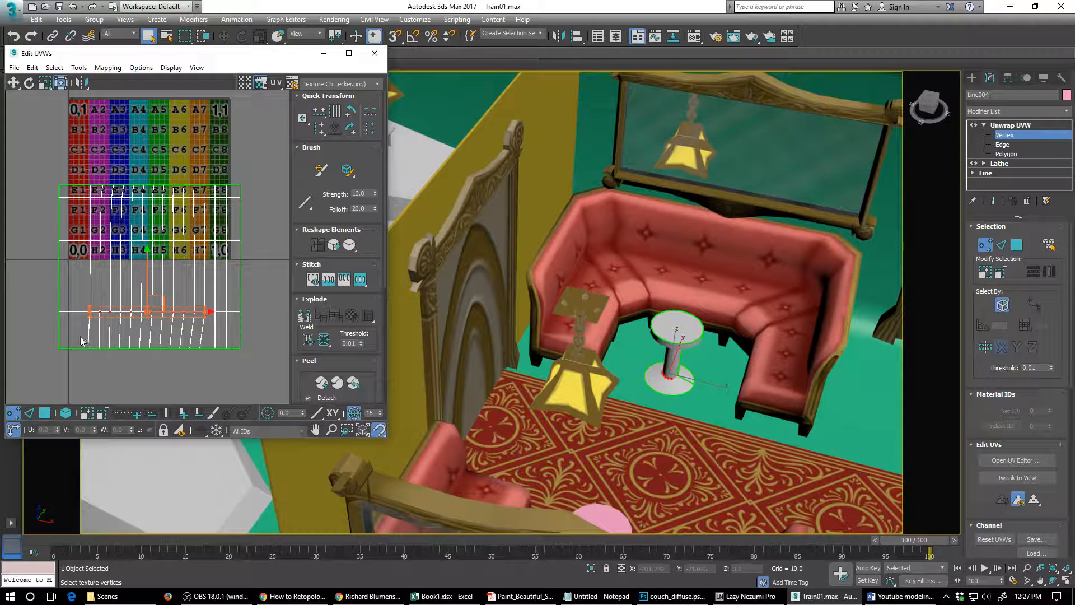
mouse_move(203, 354)
left_mouse_down()
mouse_move(194, 348)
mouse_move(205, 355)
left_mouse_up()
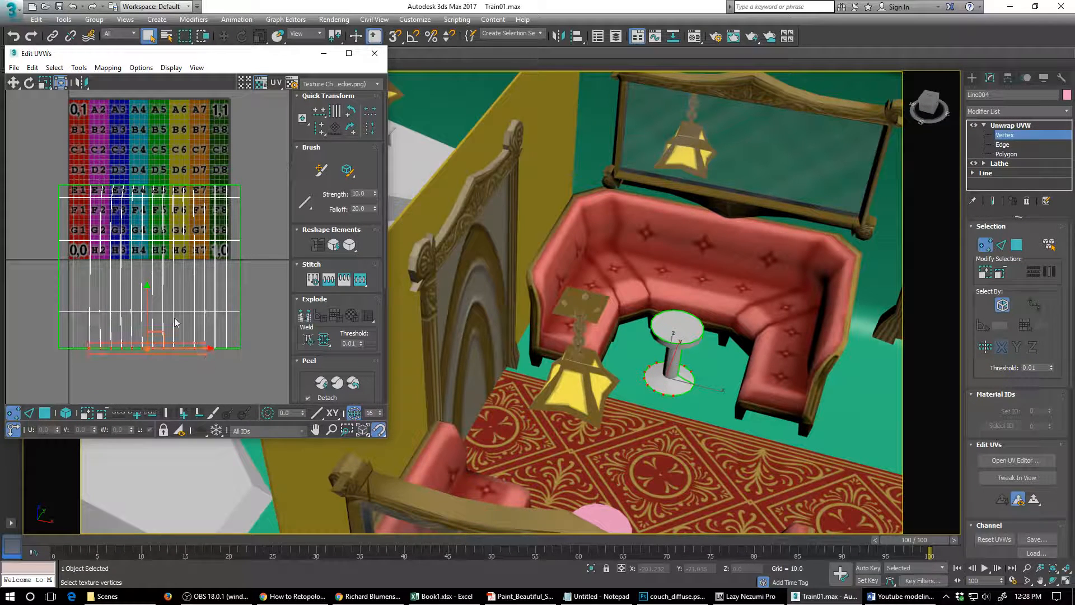
- Move the two leftmost vertex columns of the UV shell slightly to the right, closer to the neighbouring column
left_click_drag(42, 173, 84, 354)
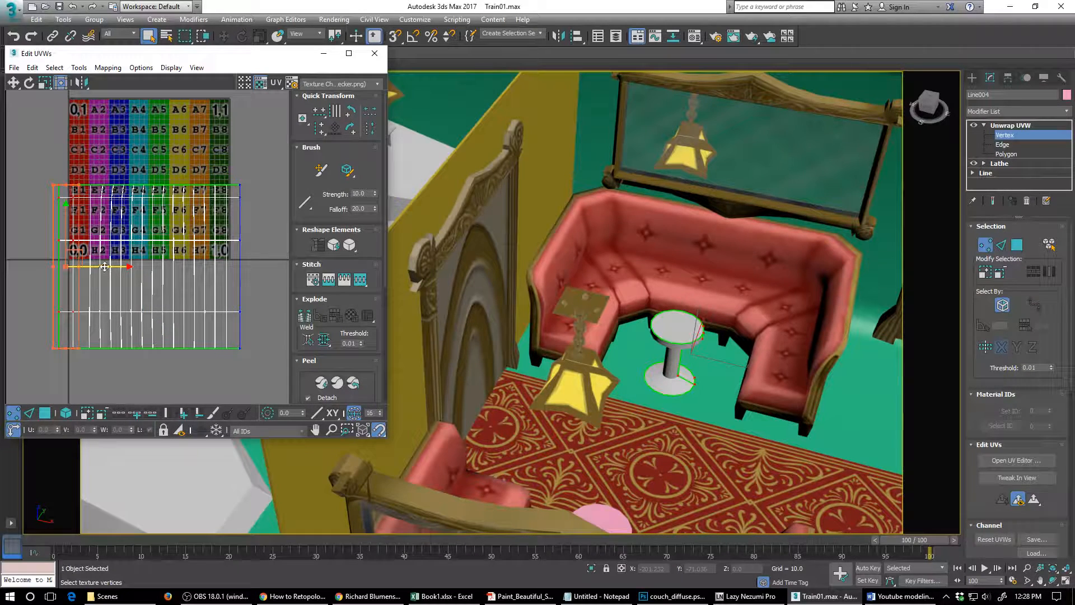
left_click_drag(104, 267, 112, 267)
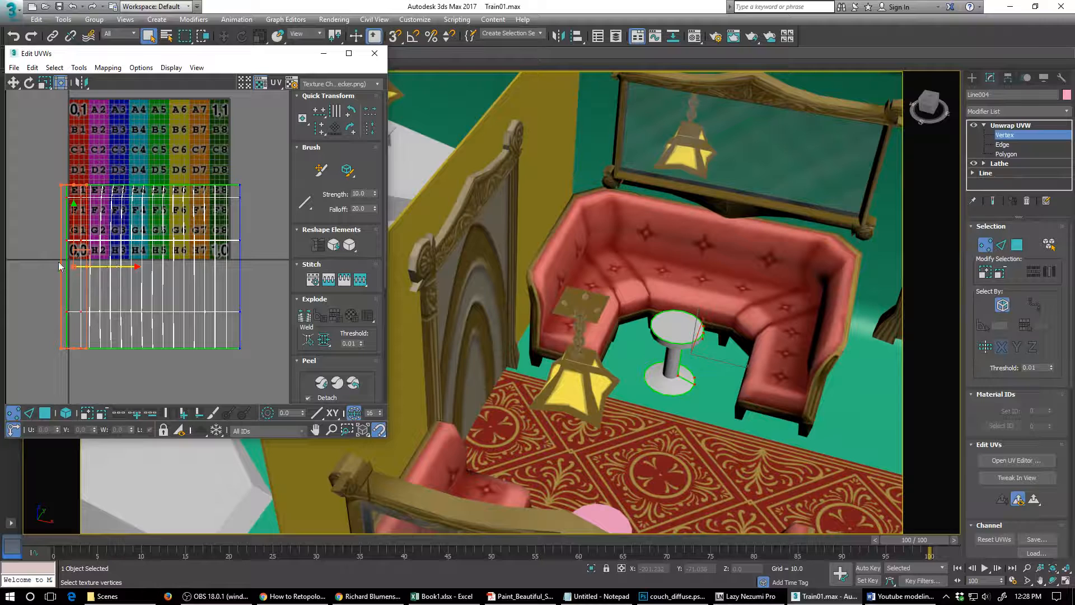
- Move the vertex column on the right border of the table's UV shell slightly inward
left_click(18, 223)
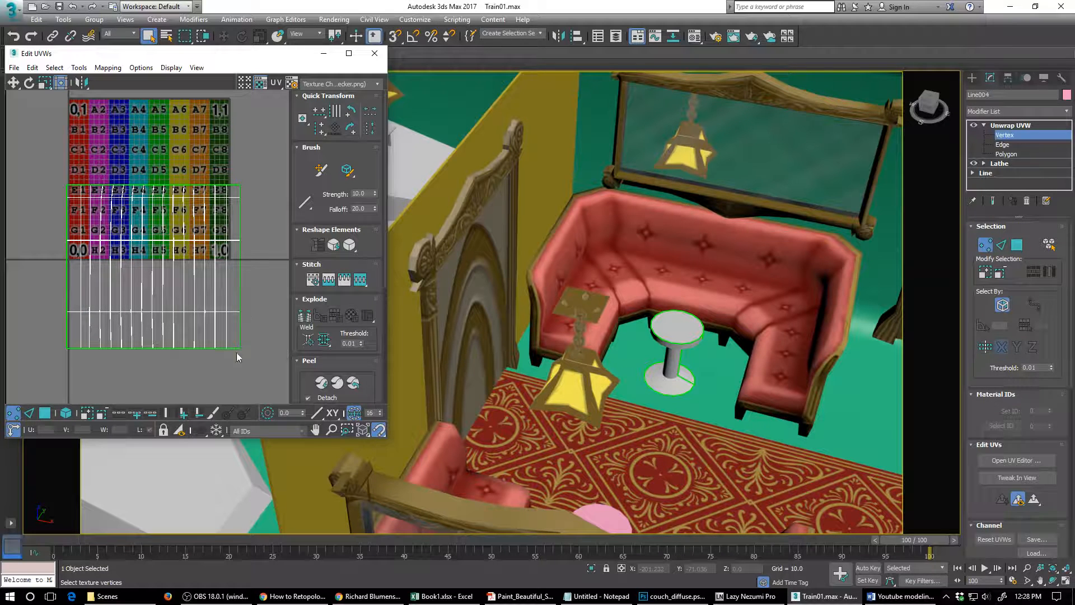
left_click_drag(239, 357, 233, 365)
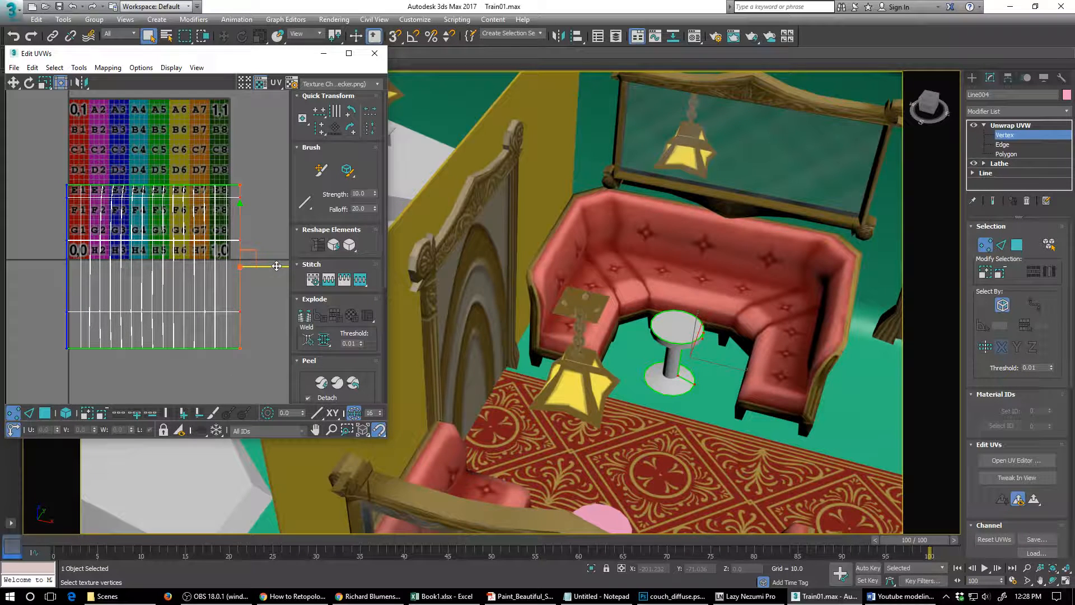
left_click_drag(277, 266, 273, 266)
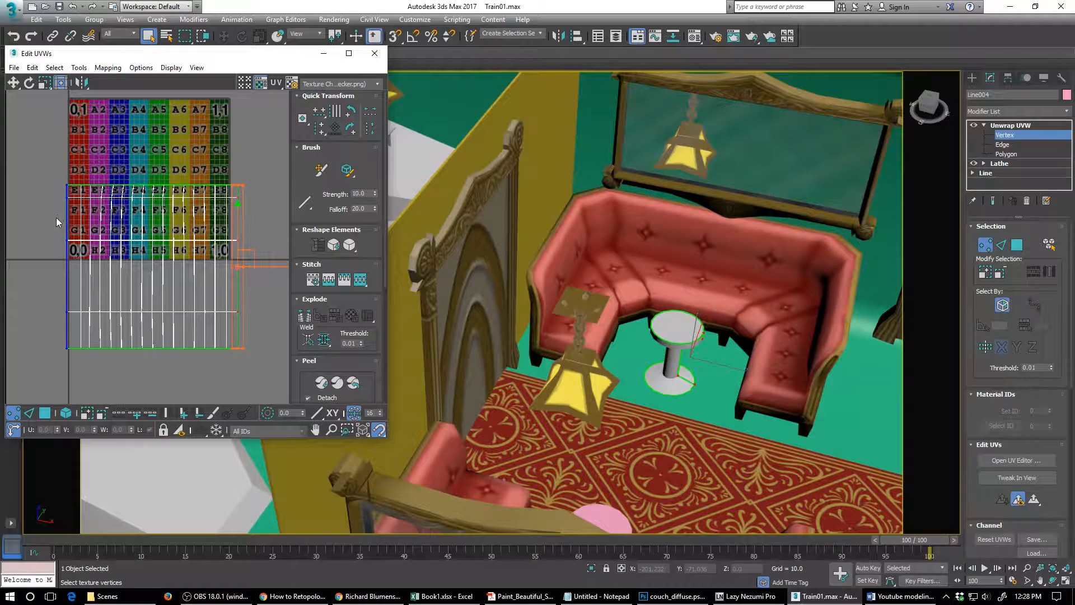
- Close the UV editor and leave vertex editing on the round table
scroll(215, 166, "down", 5)
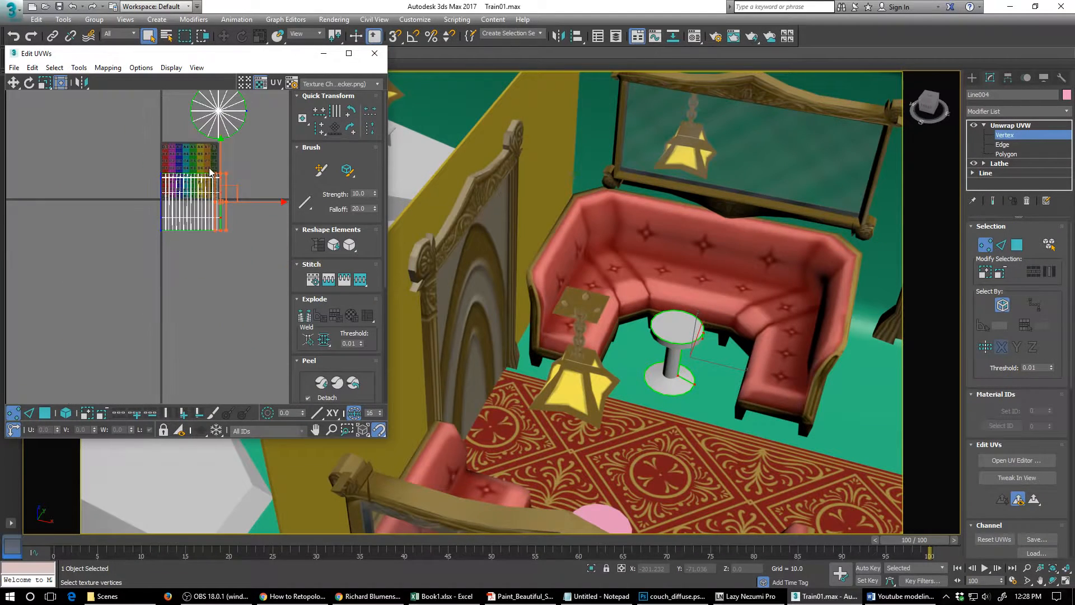
left_click(374, 53)
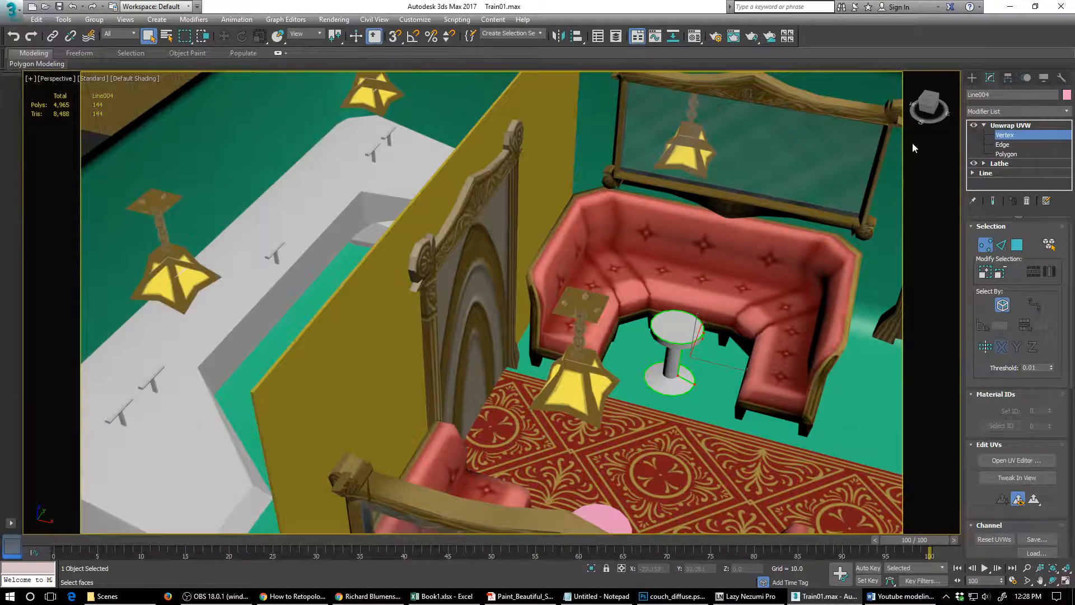
left_click(1018, 136)
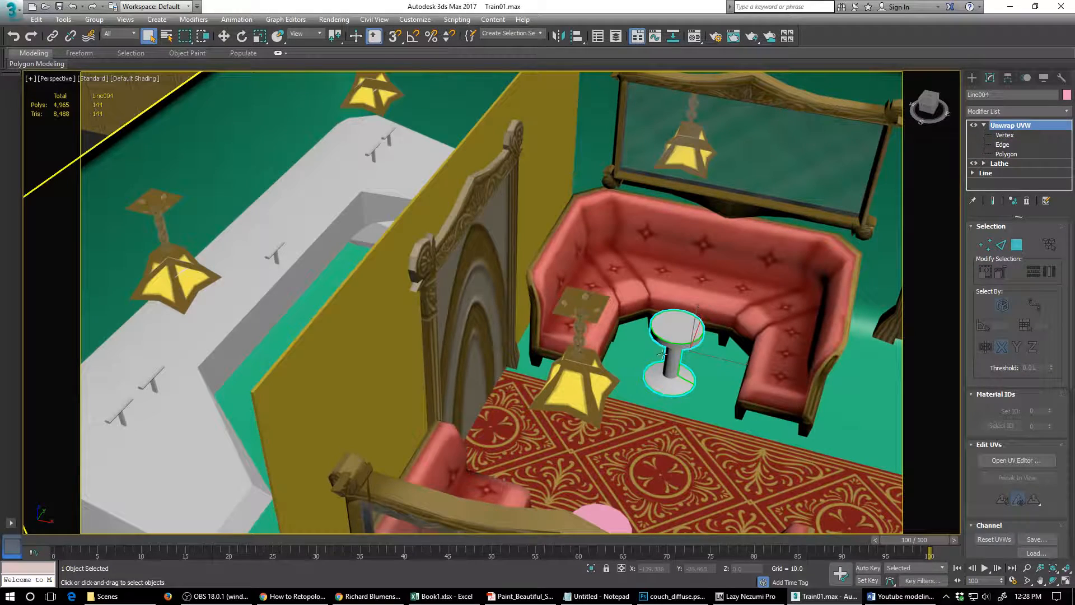
- Select the white counter and the round table together and add one shared Unwrap UVW modifier to both
left_click(312, 240)
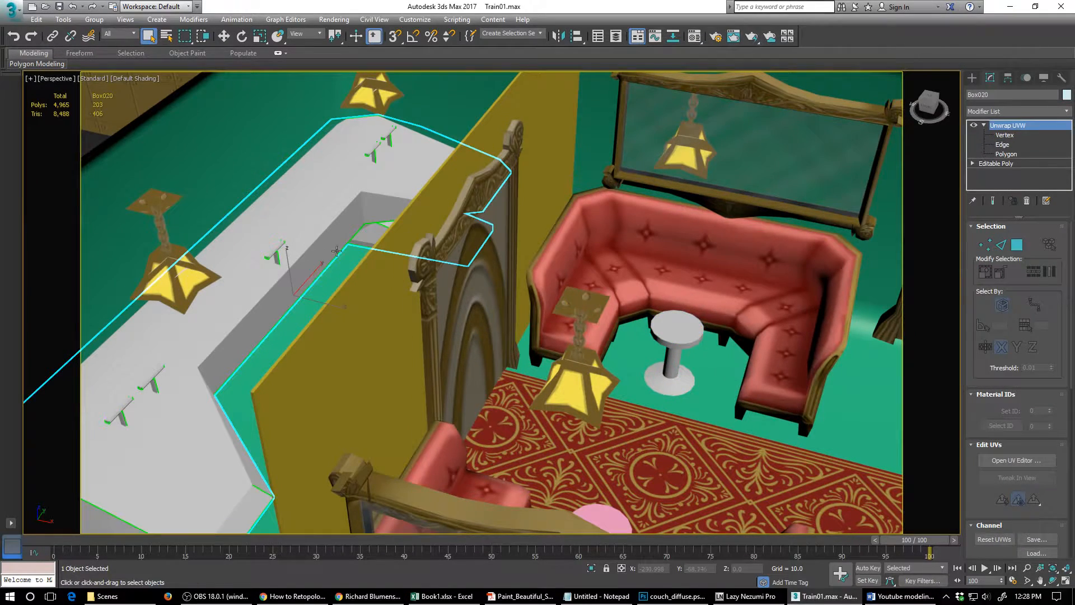
left_click(674, 333, "ctrl")
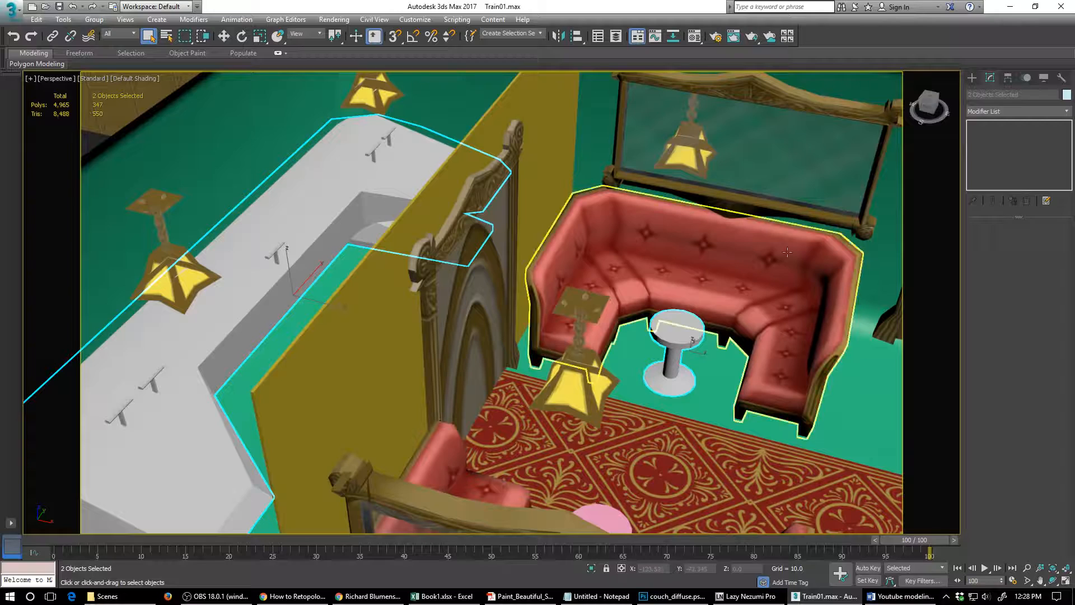
left_click(1067, 111)
left_click_drag(1067, 142, 1065, 454)
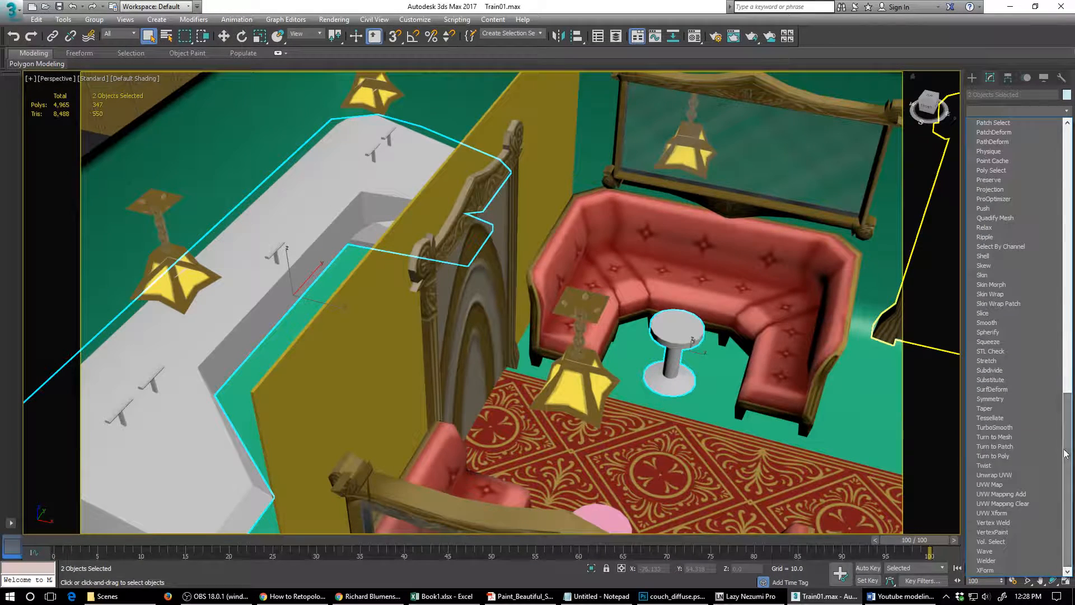
left_click(990, 475)
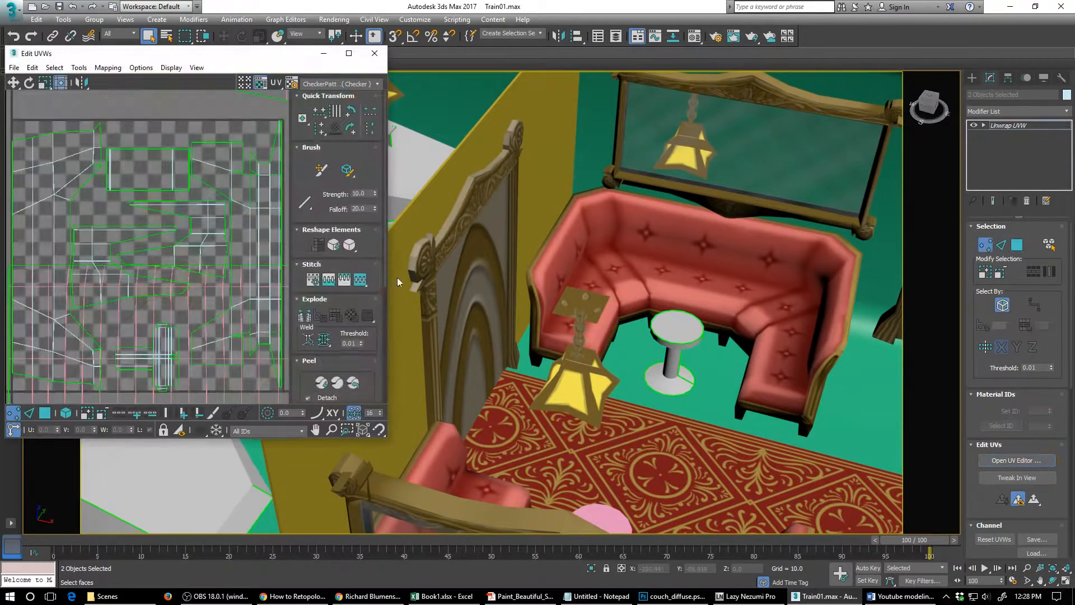
- Set the UV editor to polygon selection with whole elements selected at once
left_click_drag(224, 60, 387, 82)
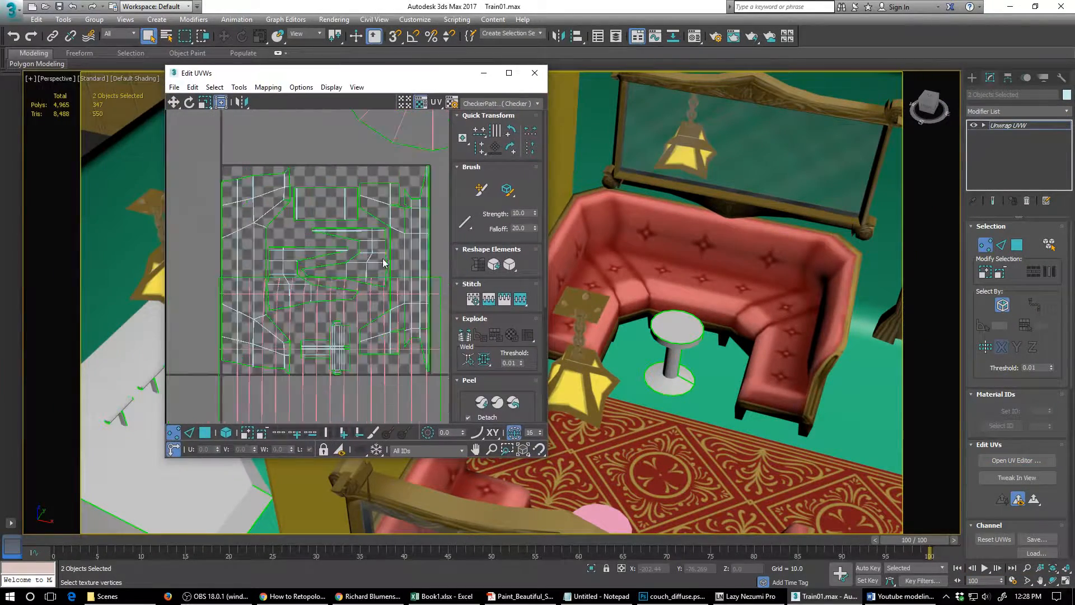
scroll(376, 312, "down", 4)
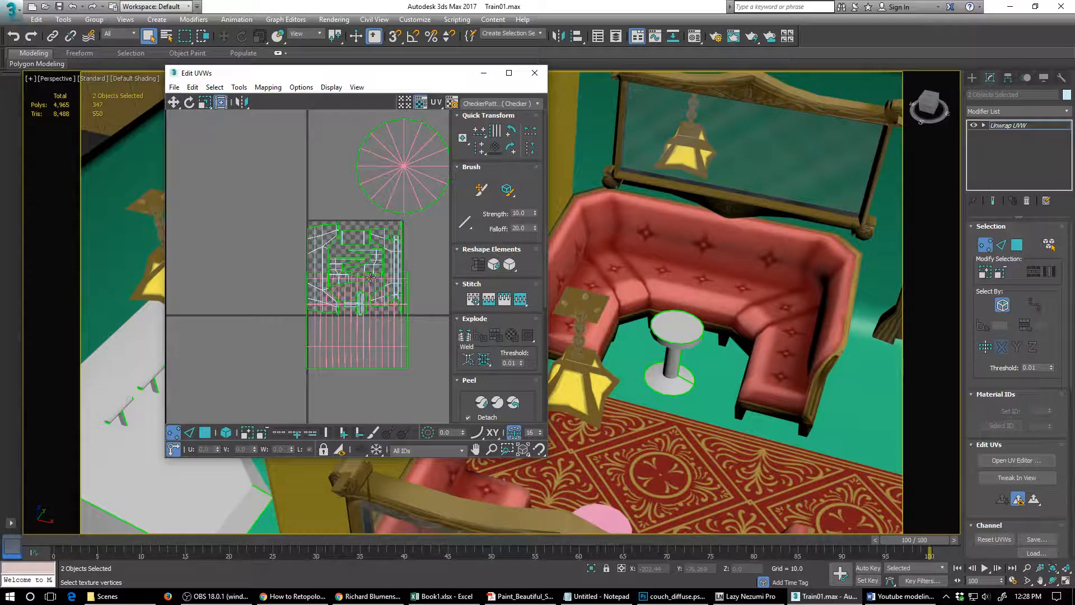
scroll(350, 246, "up", 5)
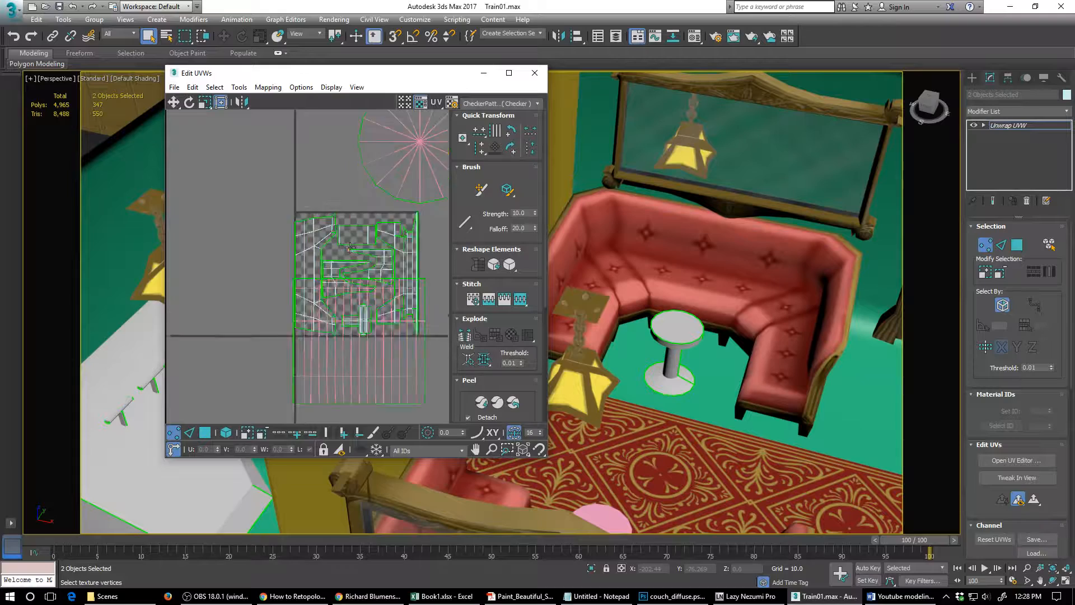
scroll(353, 221, "down", 3)
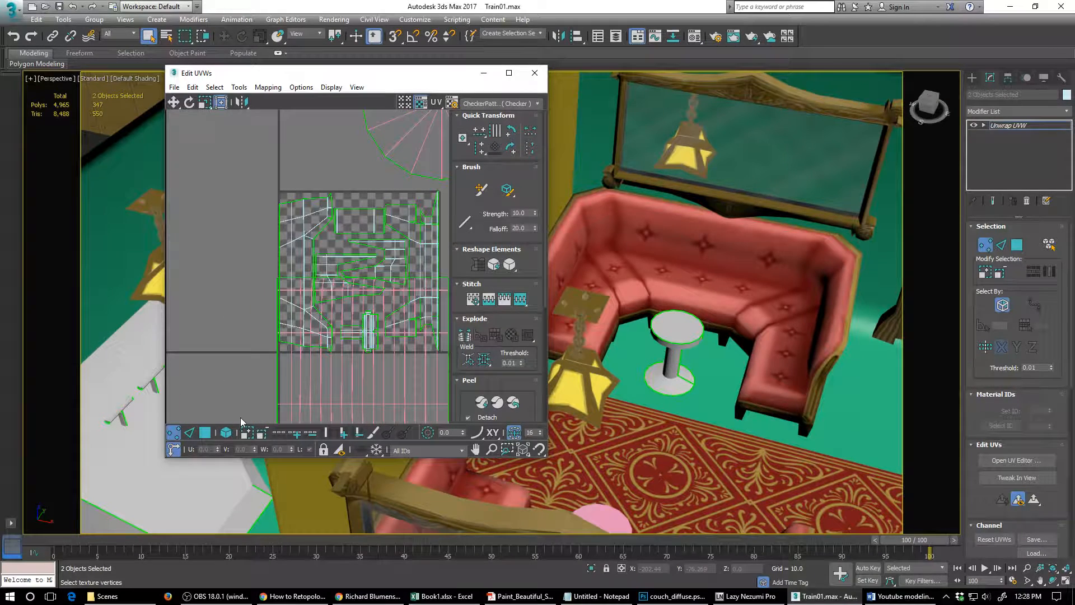
left_click(204, 432)
left_click(226, 432)
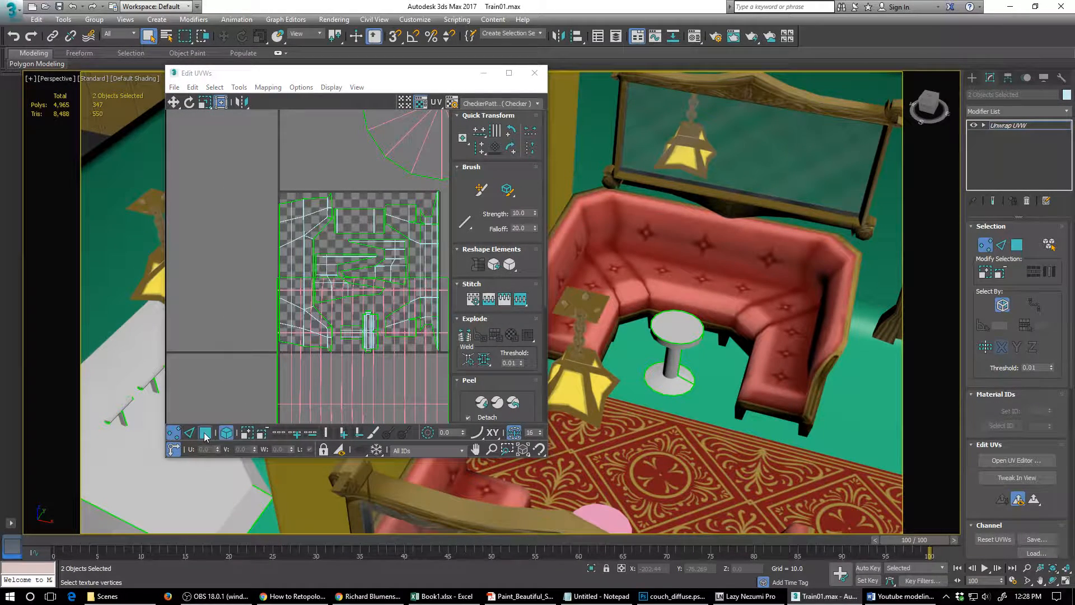
left_click(369, 330)
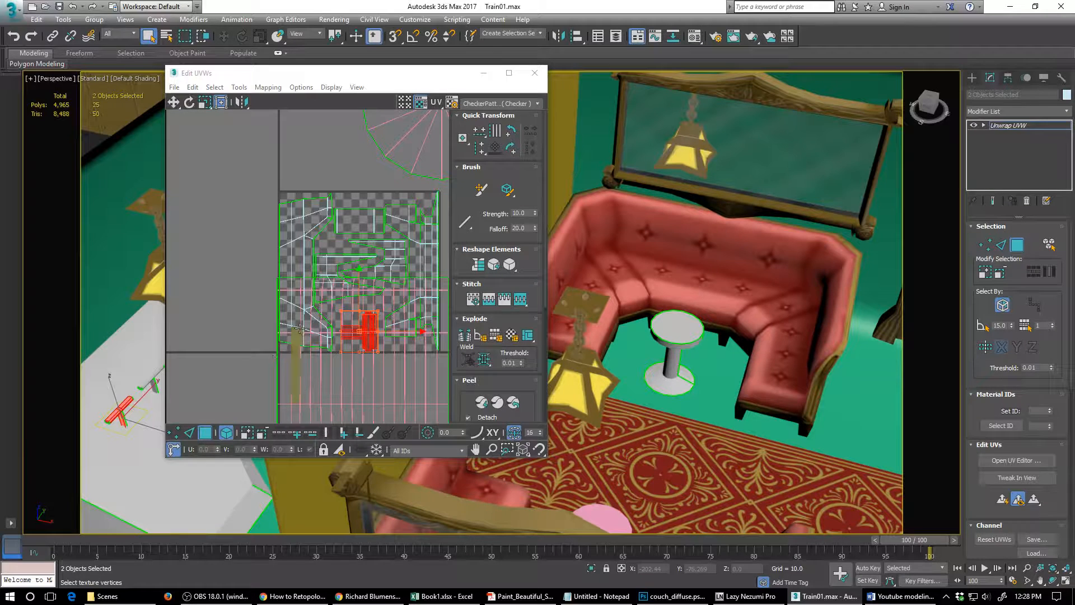
left_click(356, 221)
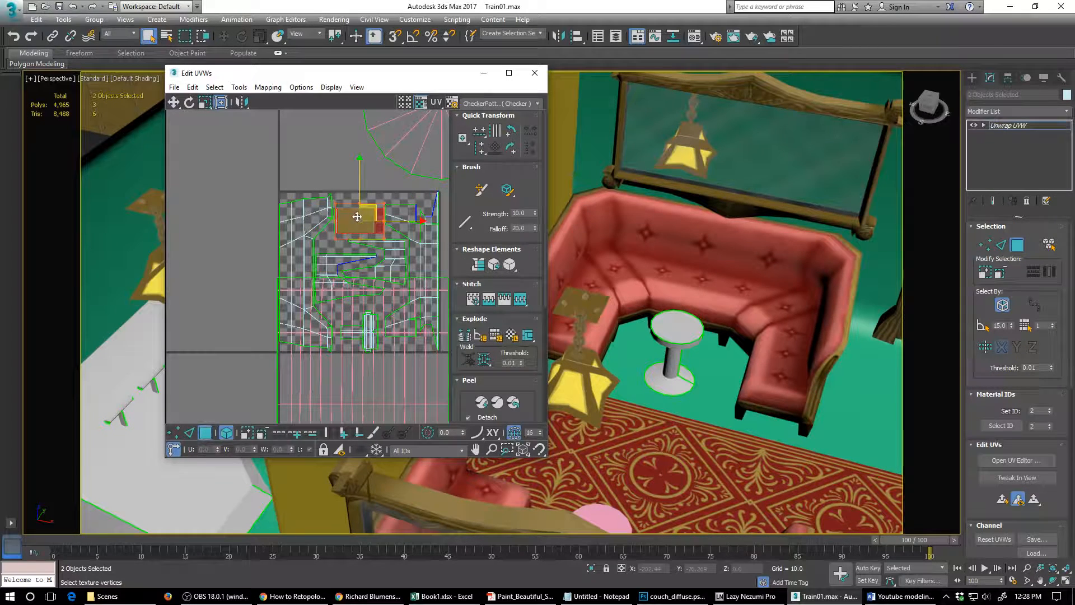
left_click_drag(356, 221, 356, 214)
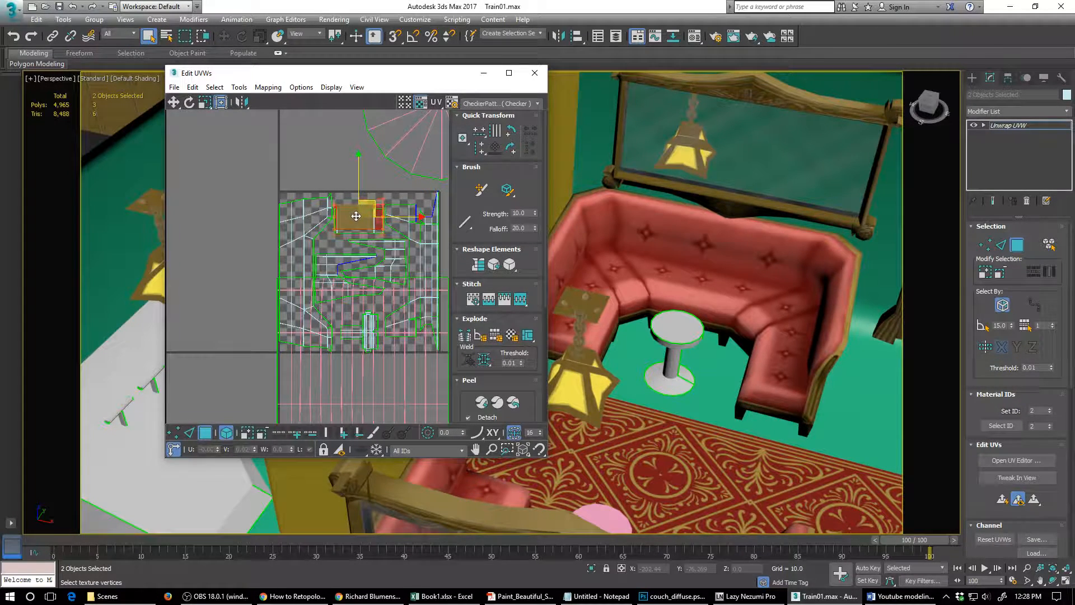
key("ctrl+z")
- Move the stacked rectangular shells straight up to the upper edge of the checker square
left_click(356, 221)
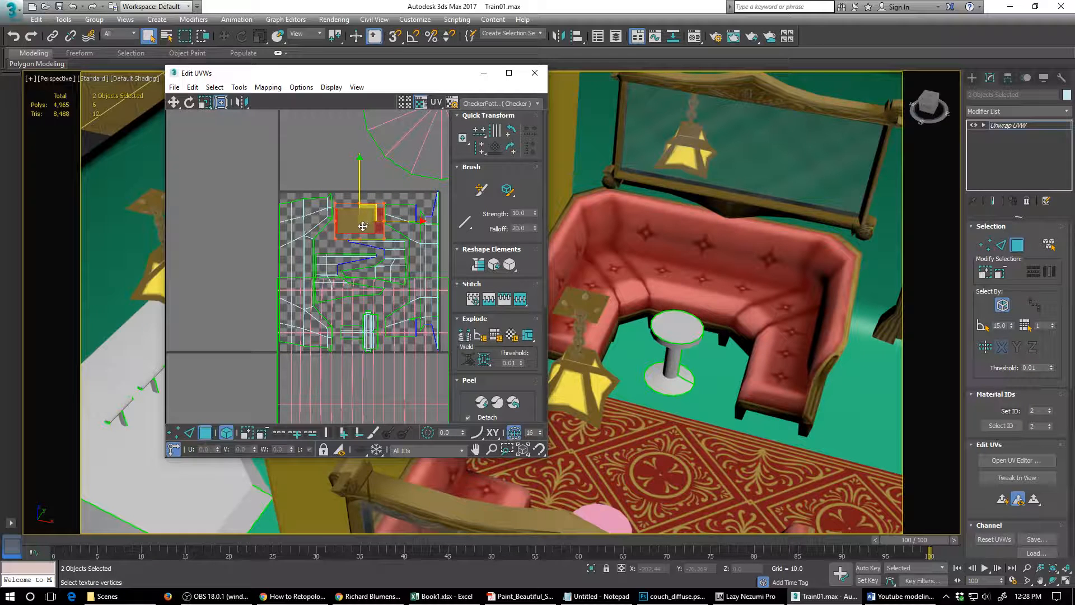
left_click_drag(359, 188, 359, 171)
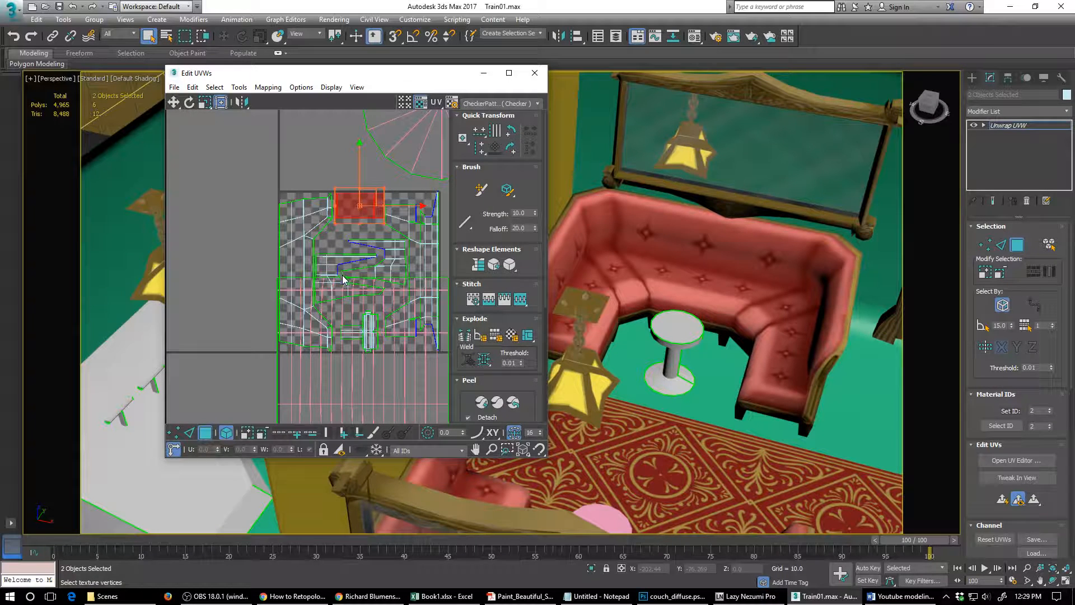
- Scale down the table's rectangular grid shell and place it just below the lower left corner of the checker square
left_click(353, 374)
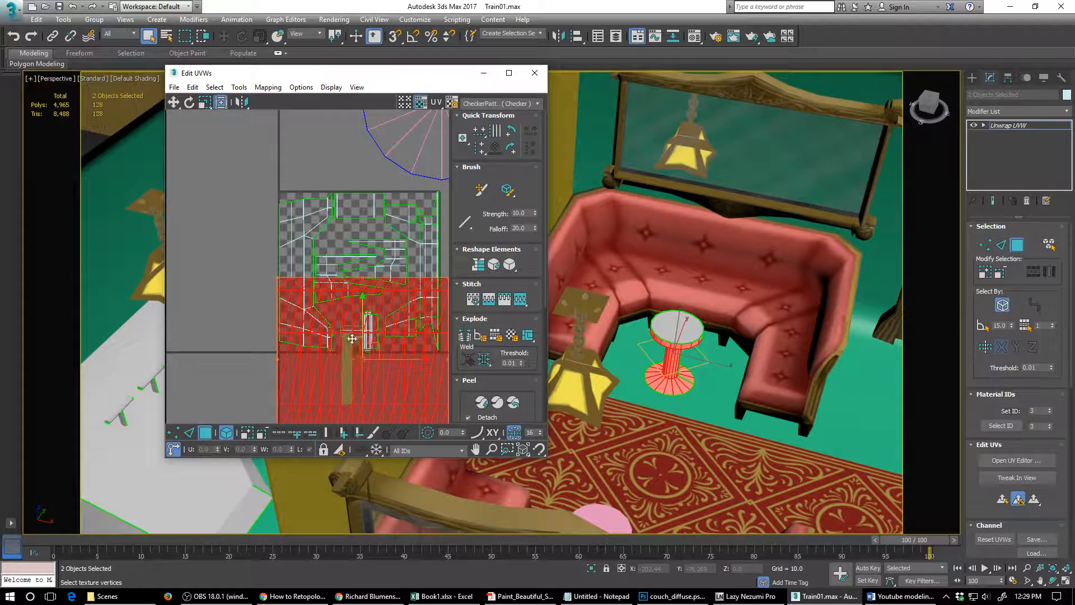
left_click_drag(352, 338, 384, 394)
left_click_drag(396, 403, 302, 373)
left_click_drag(419, 378, 300, 378)
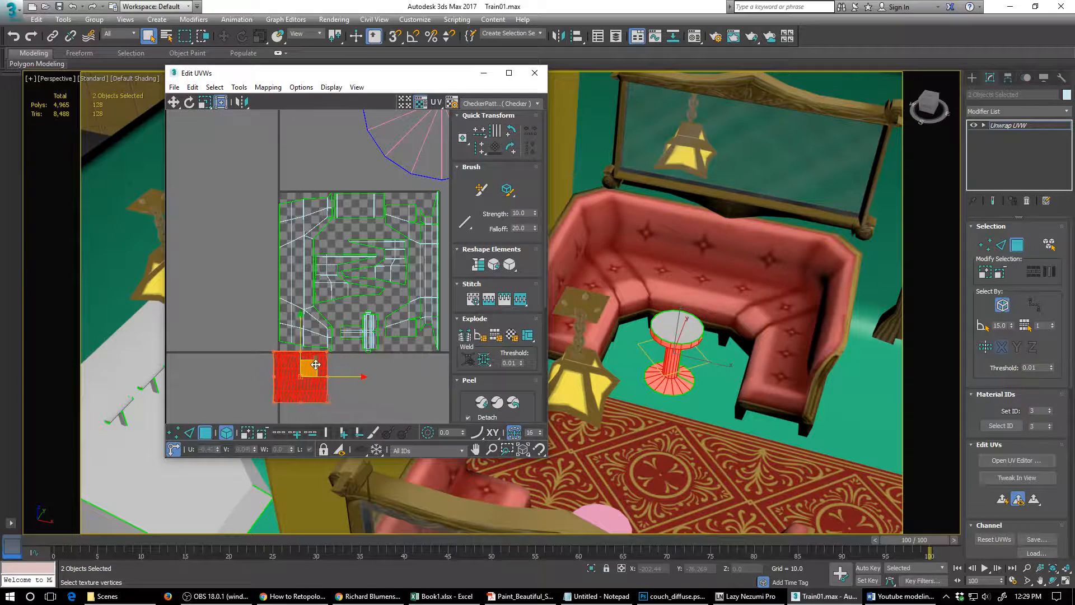
- Scale down the round tabletop shell and place it below the checker square, beside the table's grid shell
left_click(419, 138)
left_click_drag(421, 132, 304, 284)
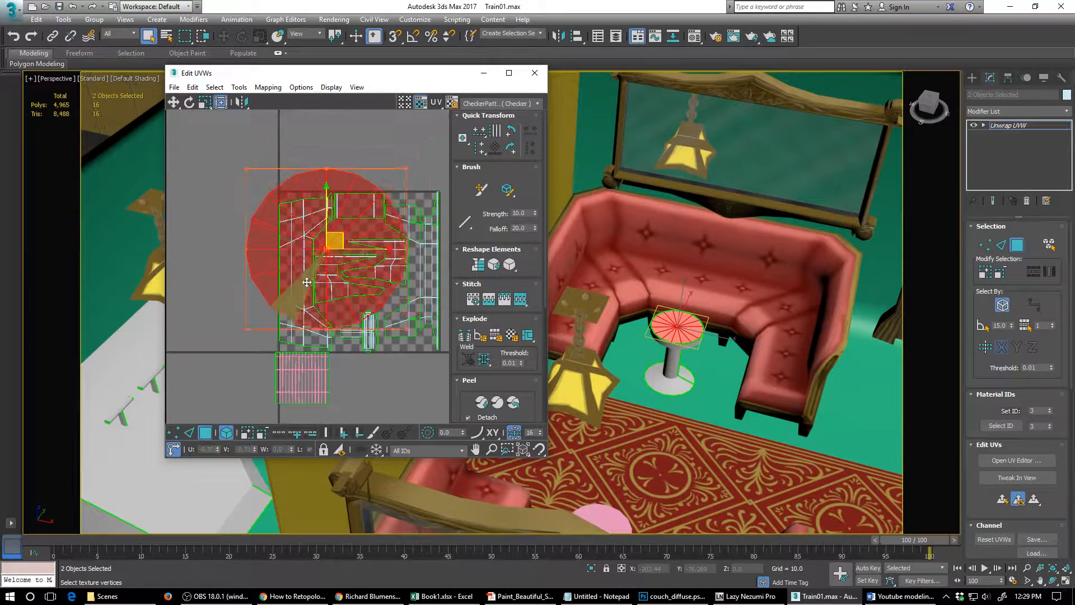
left_click_drag(244, 329, 386, 373)
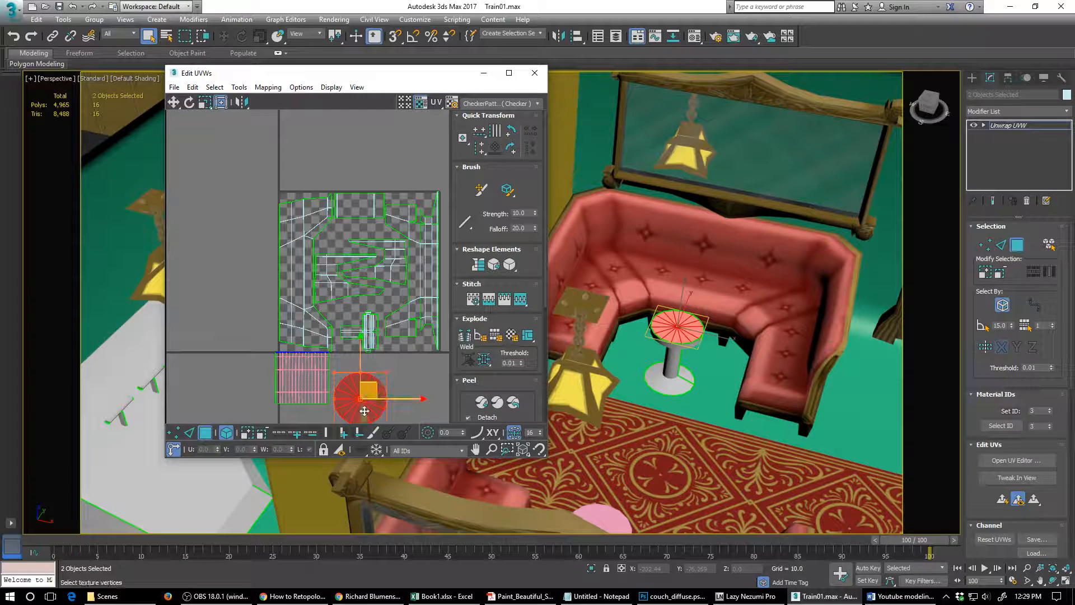
left_click_drag(365, 412, 366, 394)
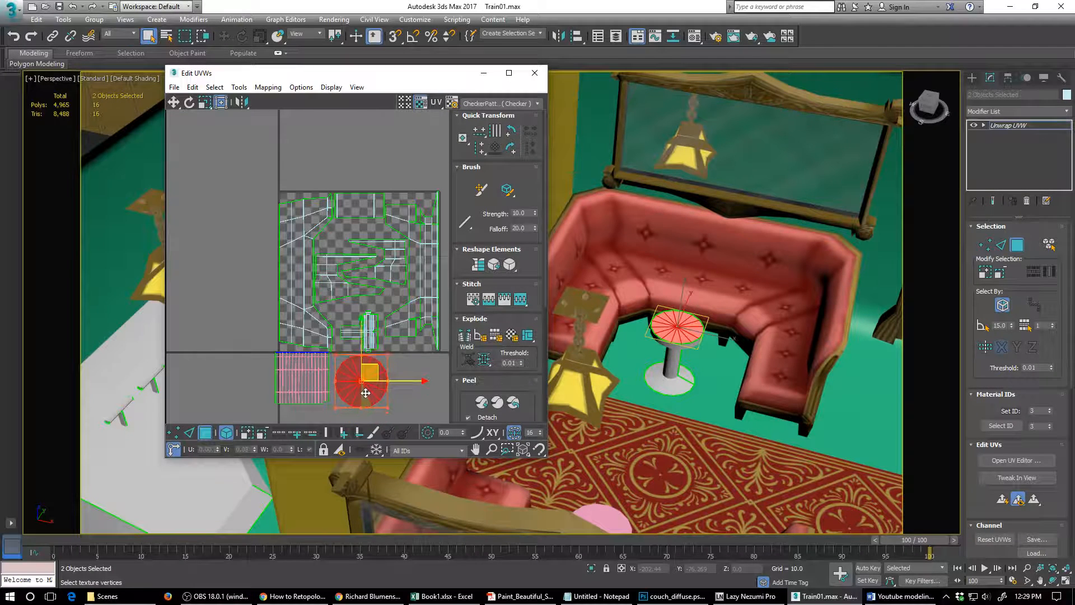
- Flip the left one of the two interlocking counter shells horizontally and stack it on the matching right one
left_click(392, 275)
mouse_move(212, 471)
middle_mouse_down("alt")
mouse_move(218, 480)
mouse_move(202, 463)
middle_mouse_up("alt")
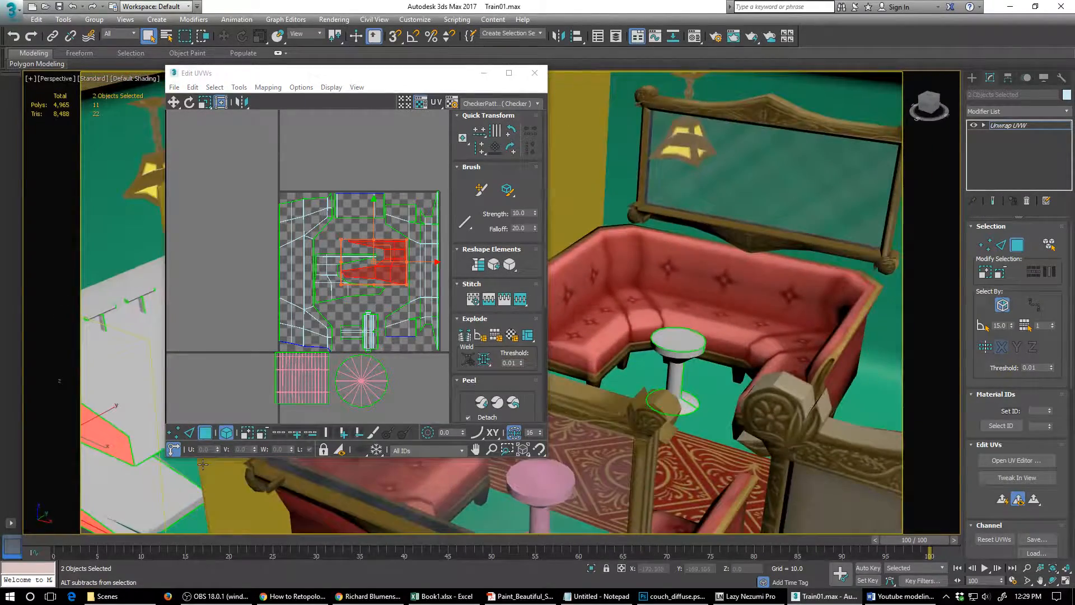
left_click(371, 272, "ctrl")
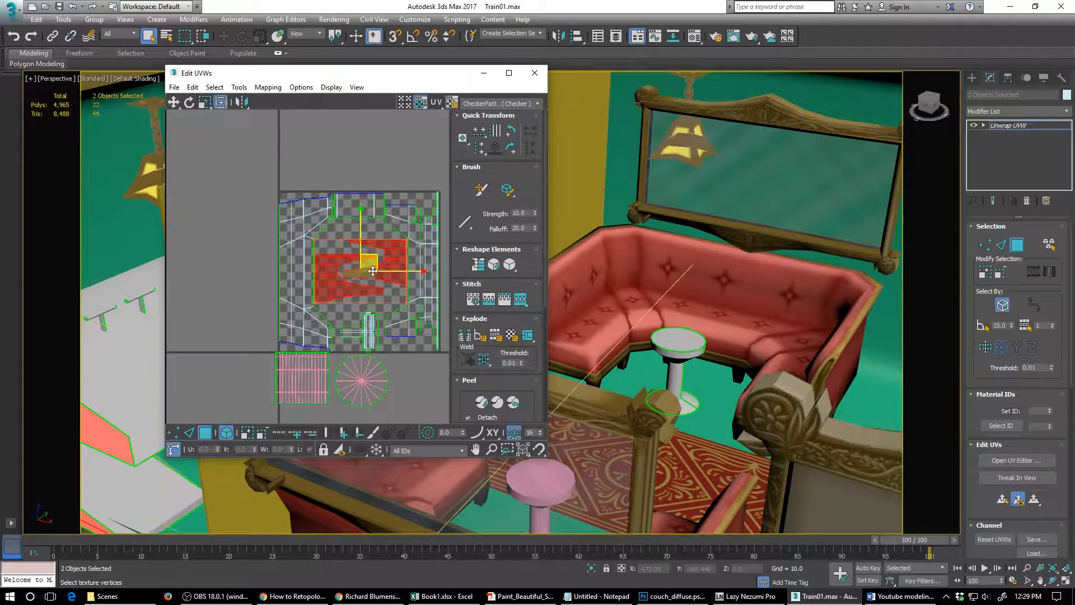
left_click(263, 323)
left_click(338, 287)
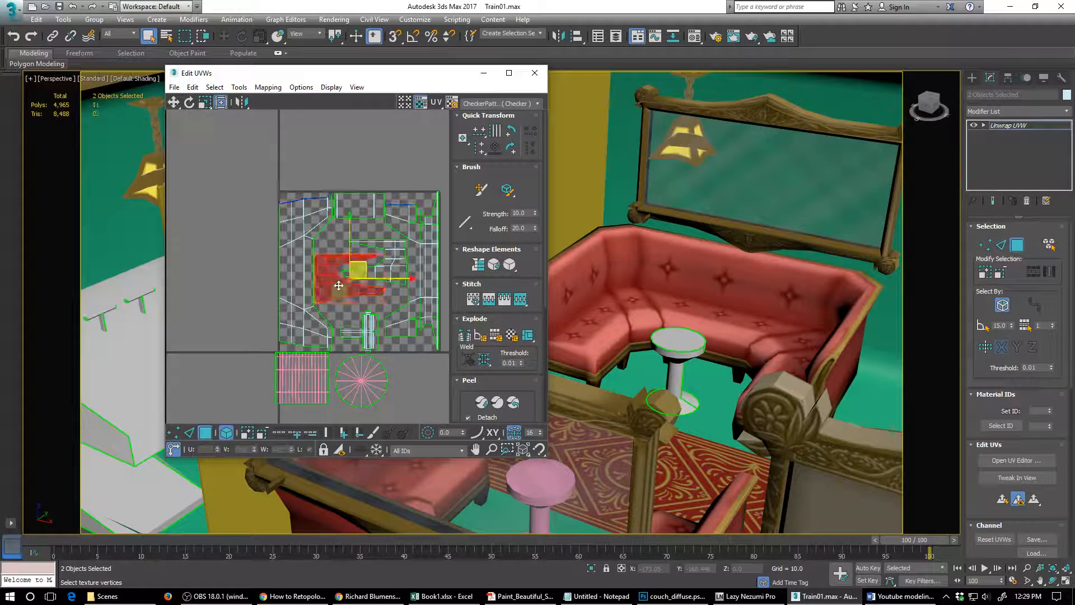
right_click(340, 290)
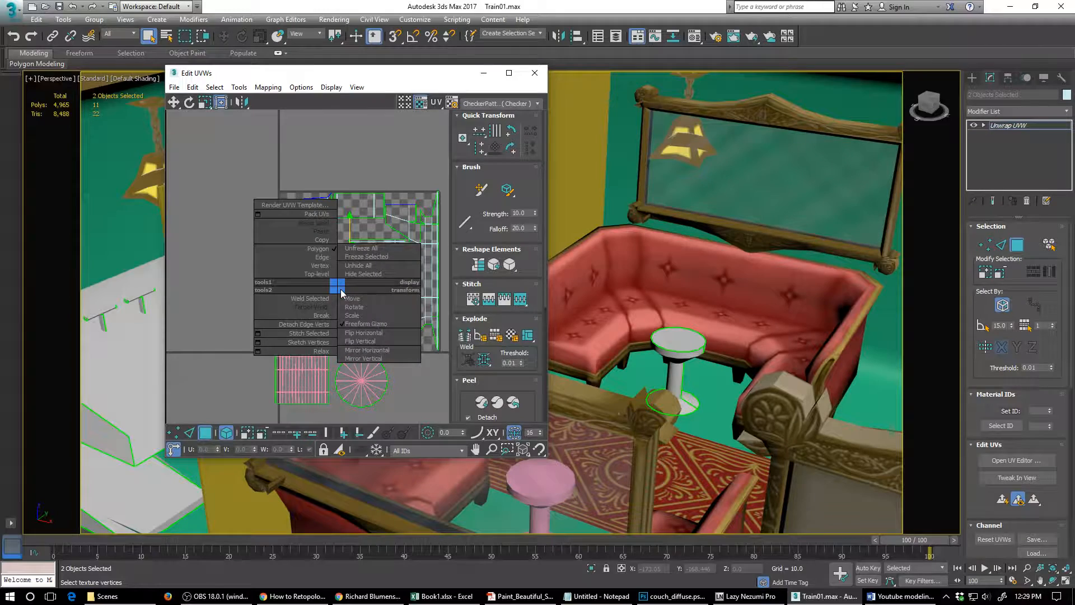
left_click(356, 330)
mouse_move(346, 290)
left_mouse_down()
mouse_move(381, 280)
mouse_move(340, 287)
left_mouse_up()
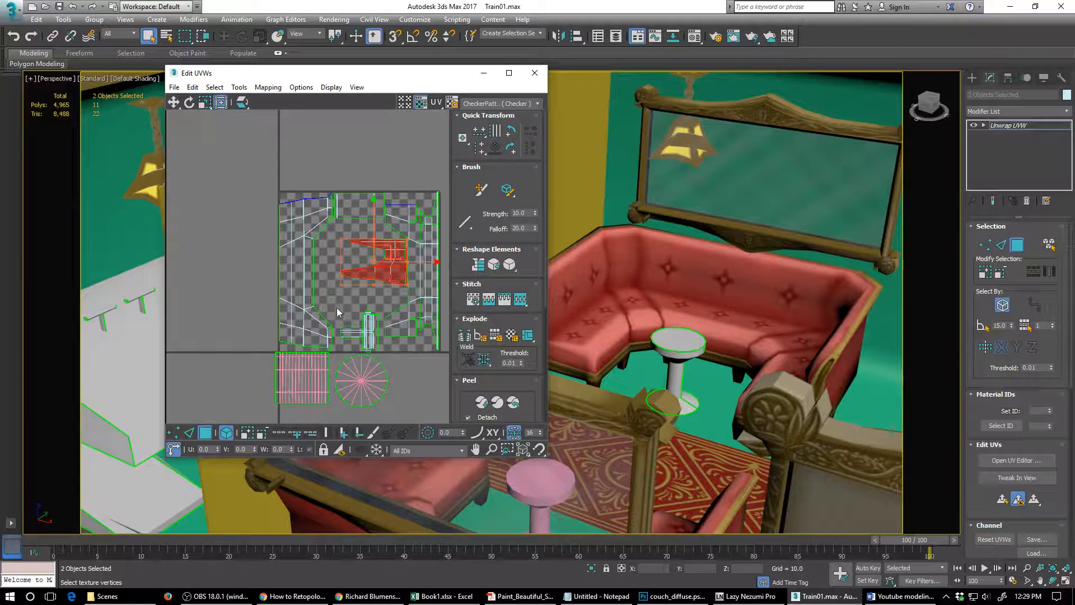
- Move the stacked pair of counter shells up and left within the empty middle area of the layout
left_click(337, 305)
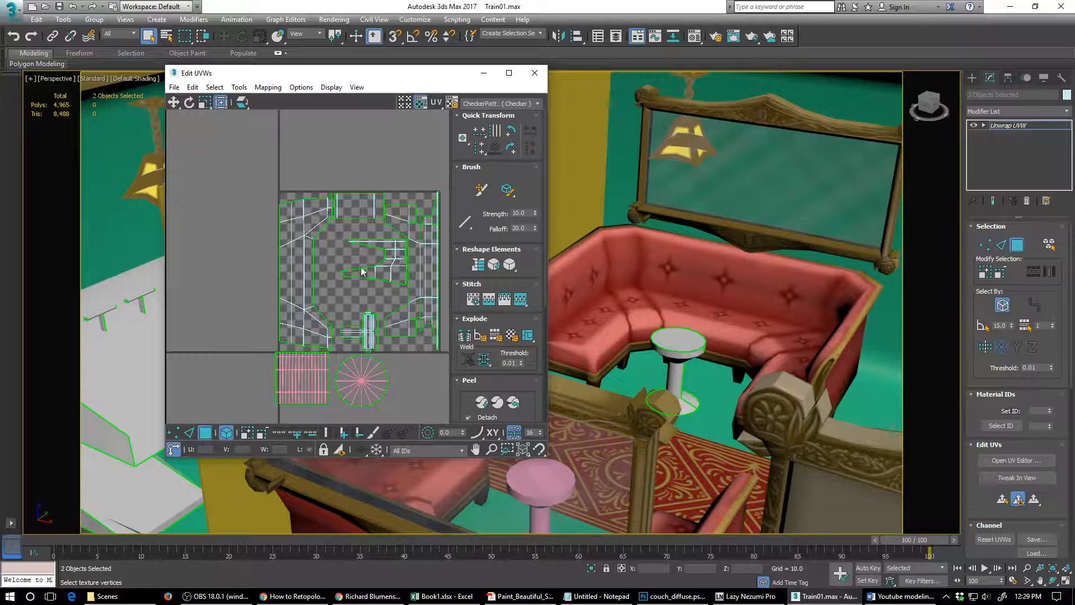
left_click(381, 276)
left_click_drag(383, 273, 368, 264)
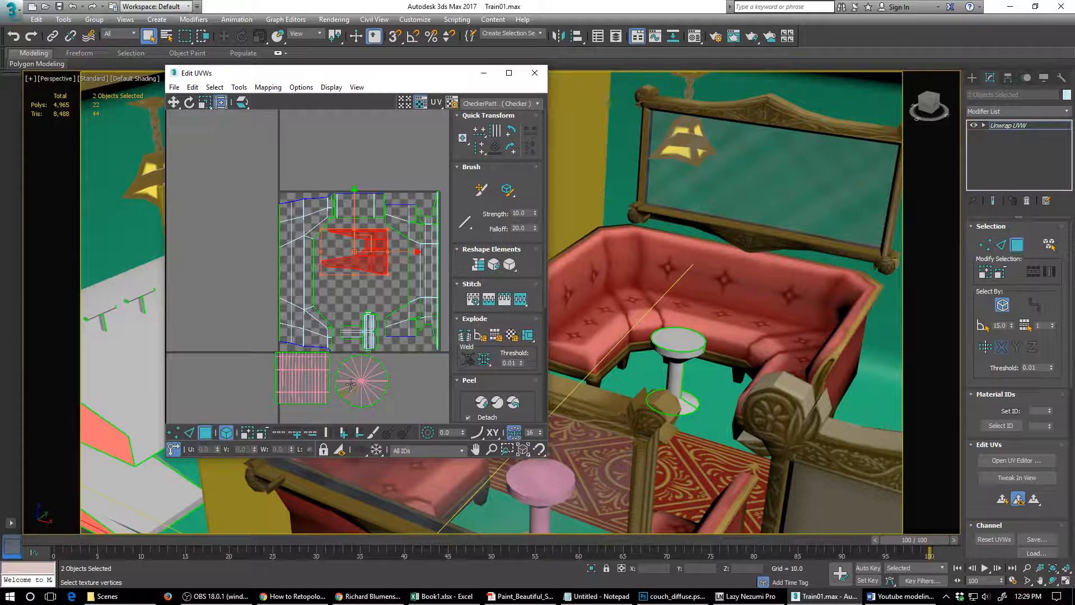
- Move the small stacked handle shells slightly to the left along the lower edge of the checker square
left_click(364, 336)
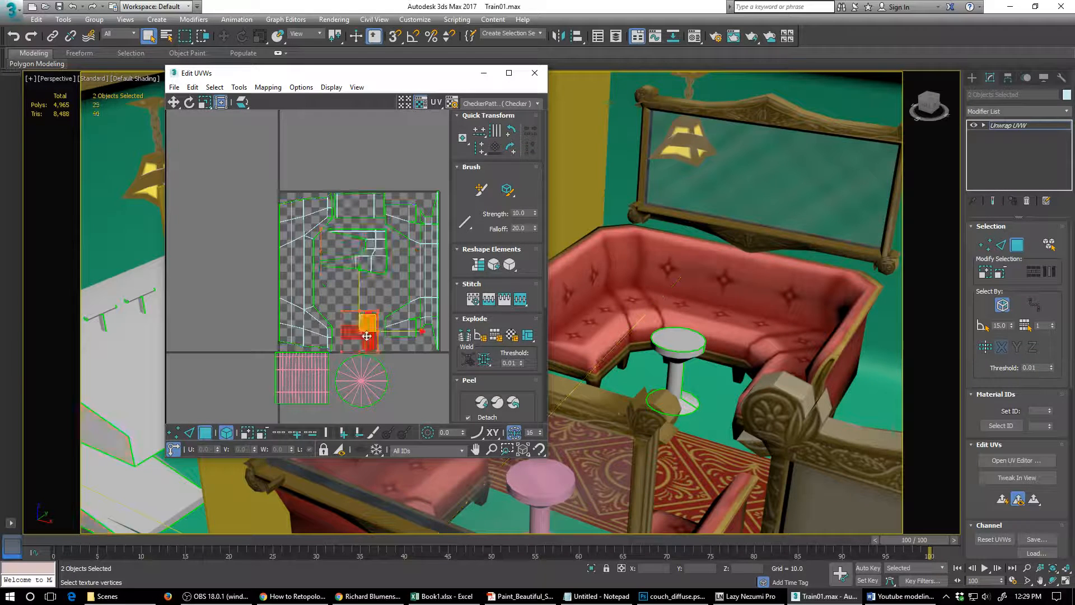
left_click(336, 296)
left_click(367, 330)
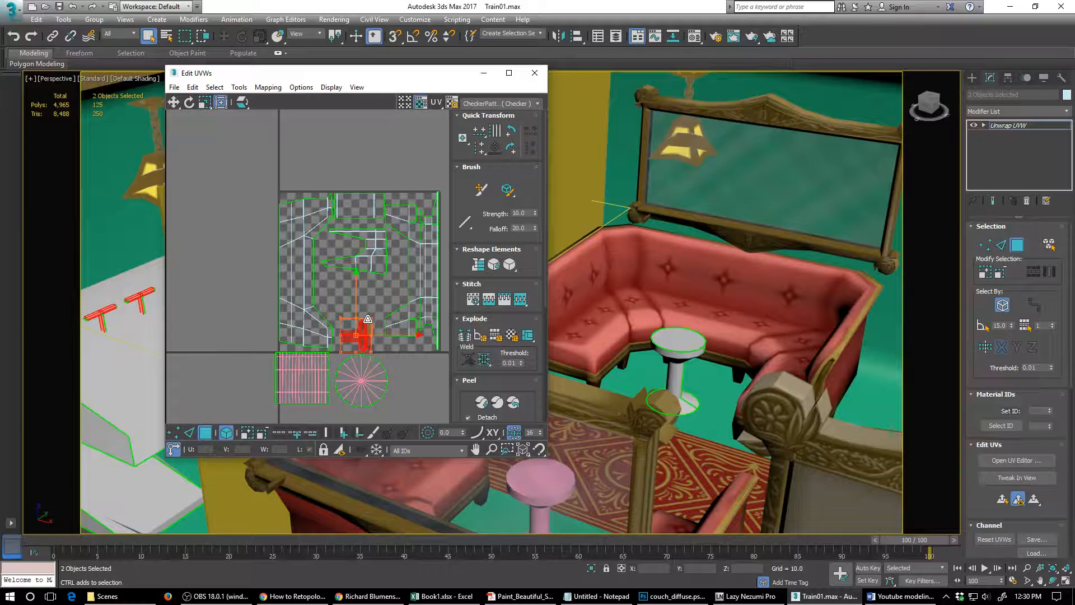
- Scale down the round tabletop shell and the table's grid shell and place them side by side in the layout's empty middle area
left_click(364, 384)
left_click(364, 384)
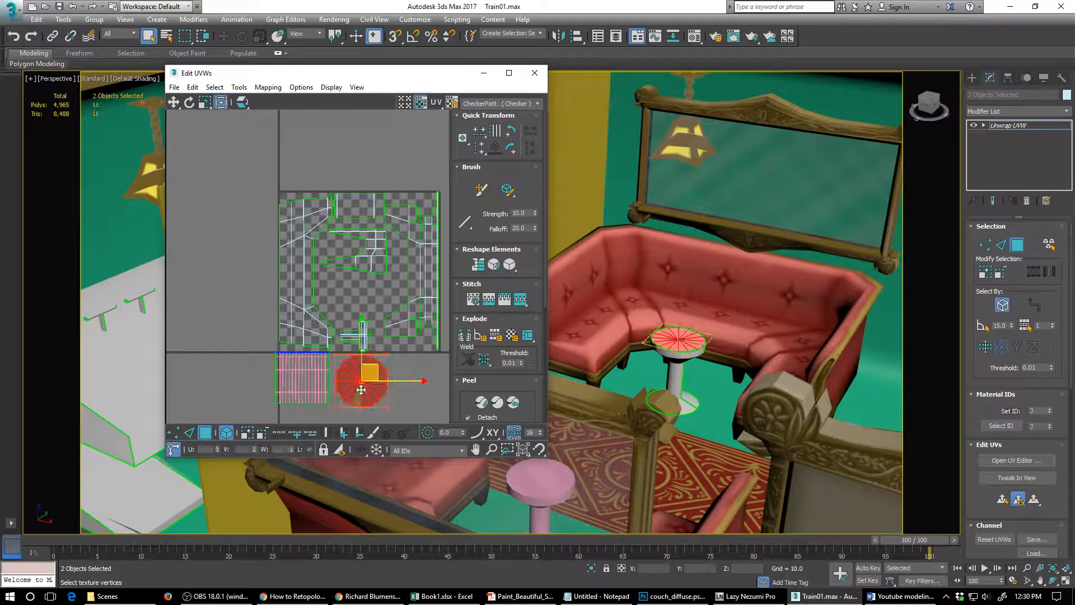
left_click_drag(364, 384, 383, 301)
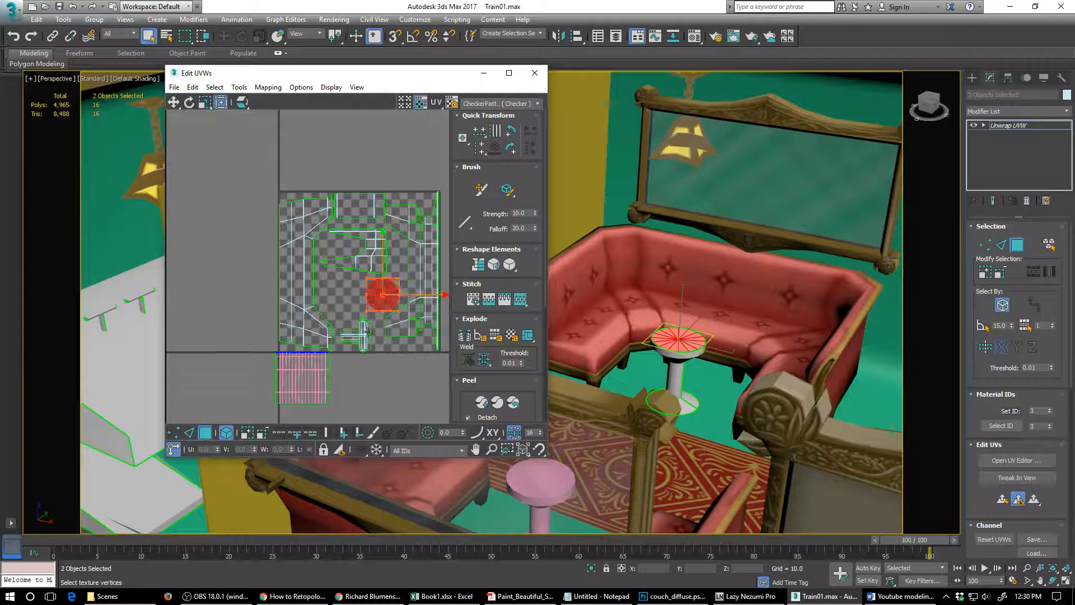
left_click(312, 391)
left_click_drag(311, 391, 361, 312)
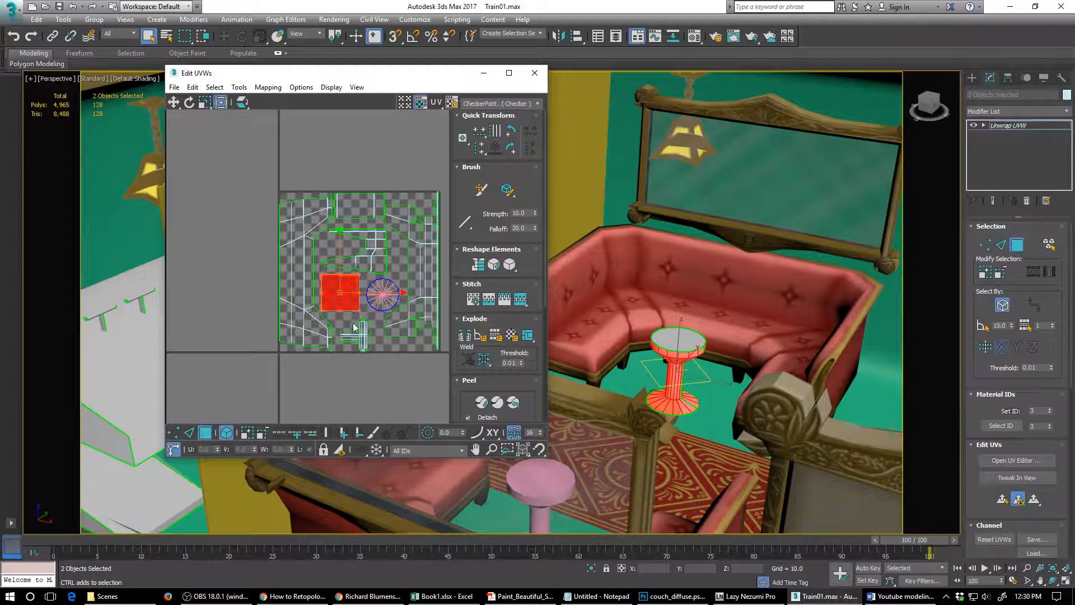
left_click(359, 324)
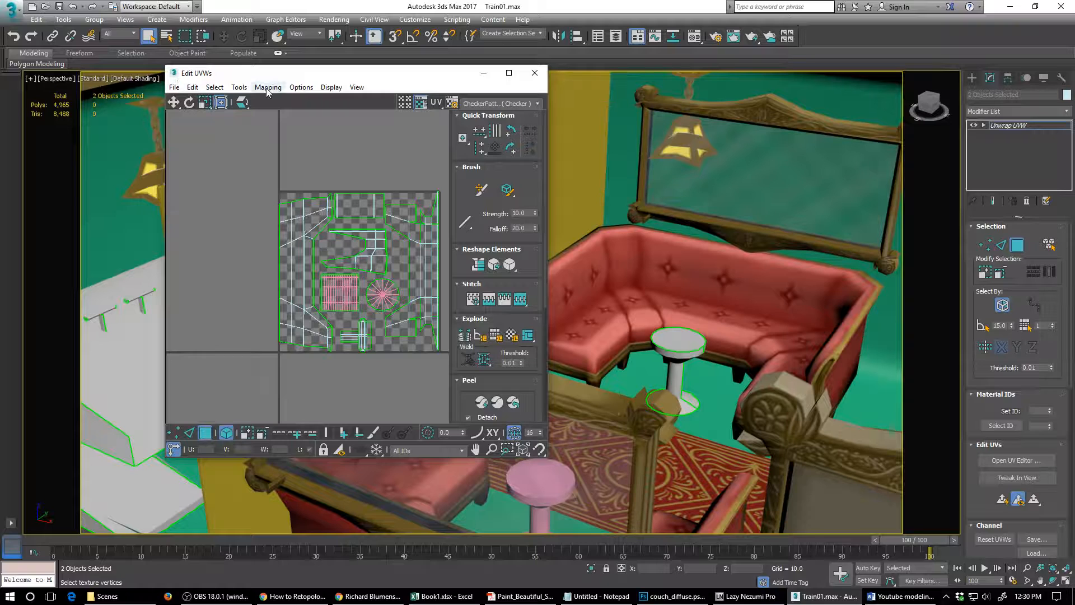
- Render the UVW template of the combined layout at 1024 by 1024
left_click(239, 88)
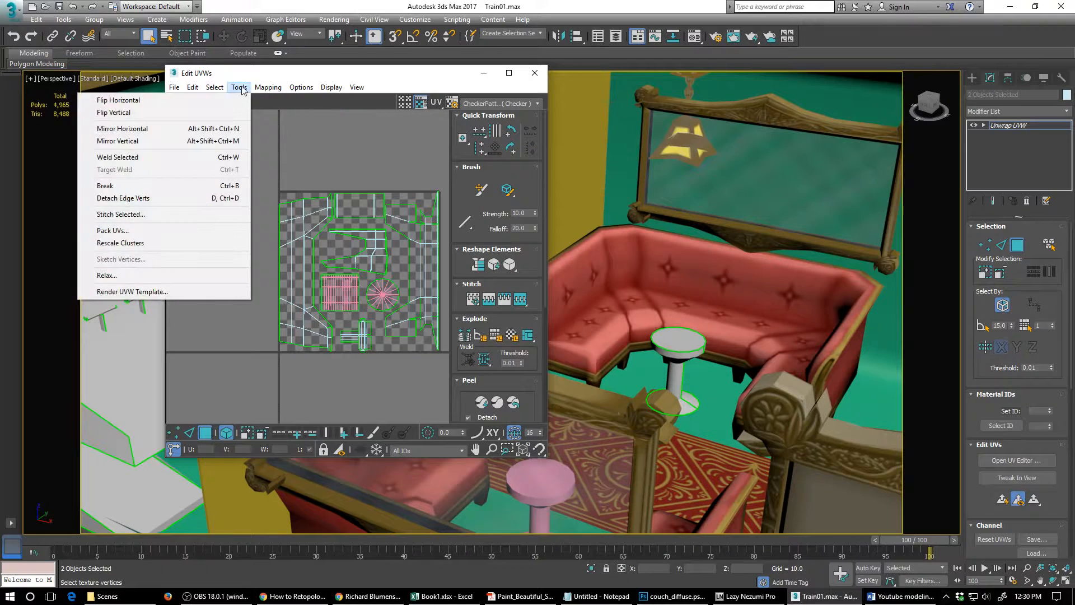
mouse_move(239, 87)
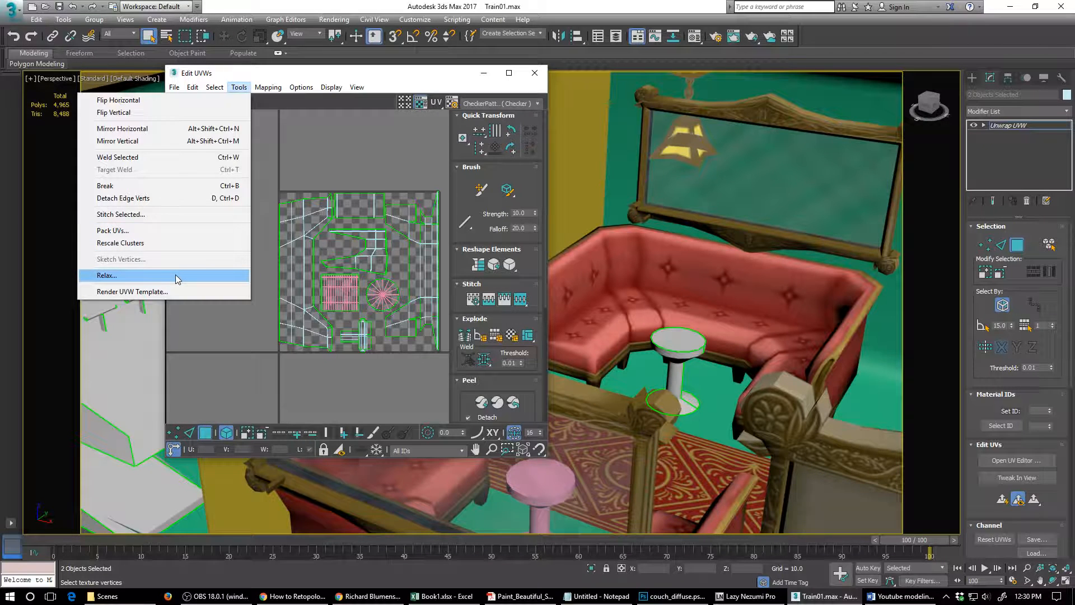
left_click(178, 291)
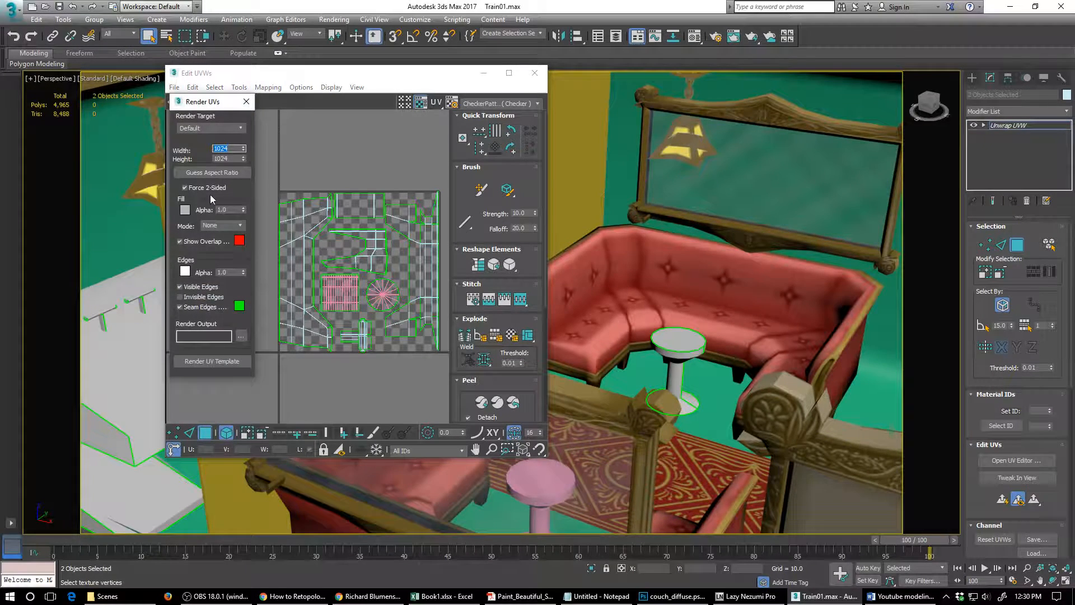
left_click(205, 365)
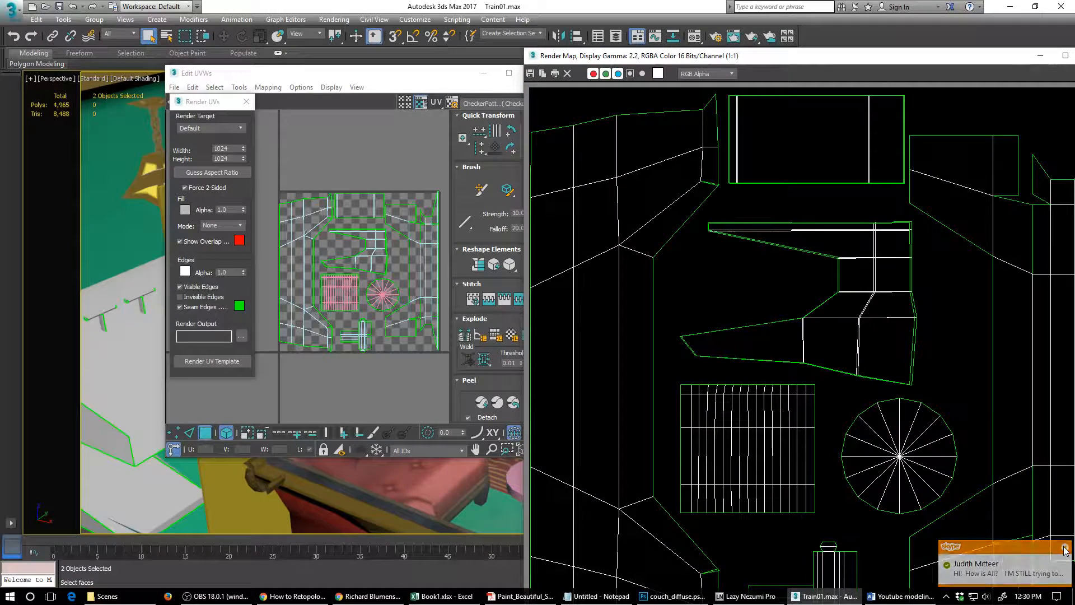
- Save the rendered UV template as console in PNG format in the Scenes folder, with RGB 48 bit colours and alpha channel
left_click(529, 73)
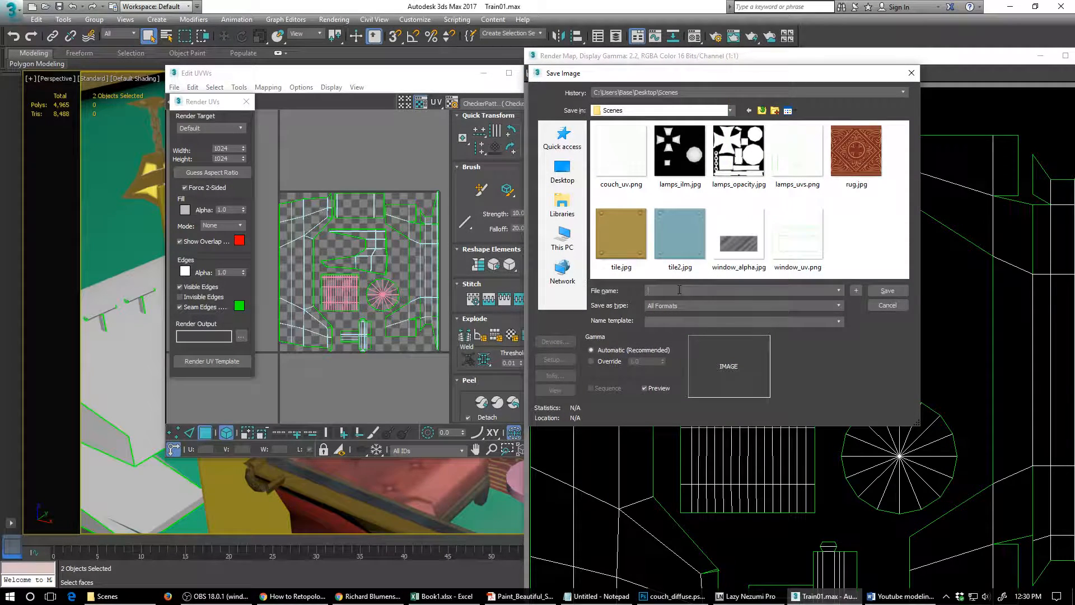
type("console")
key("Tab")
key("p")
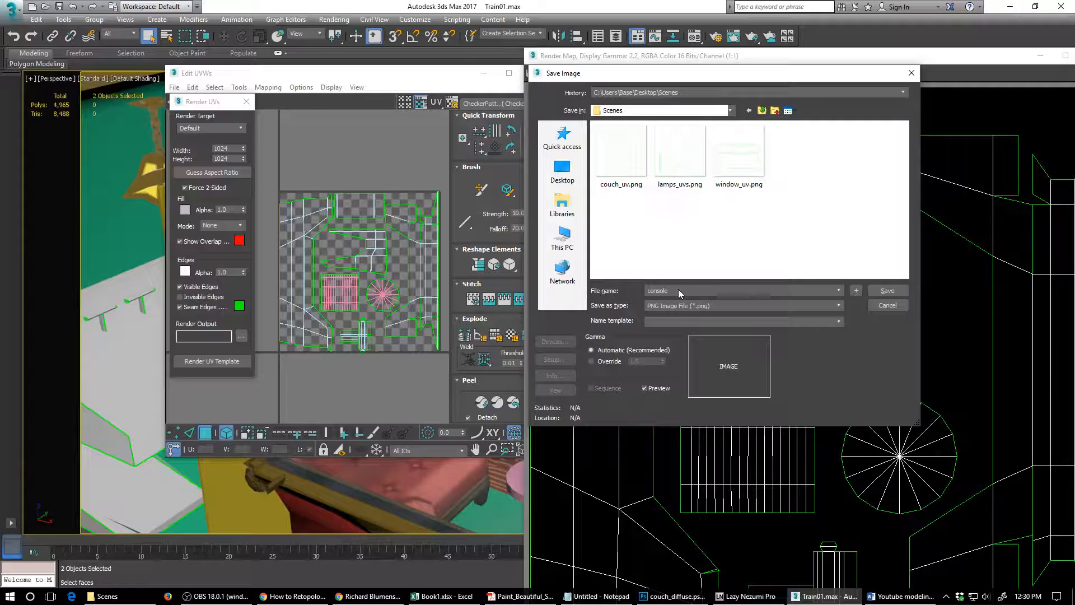
key("Return")
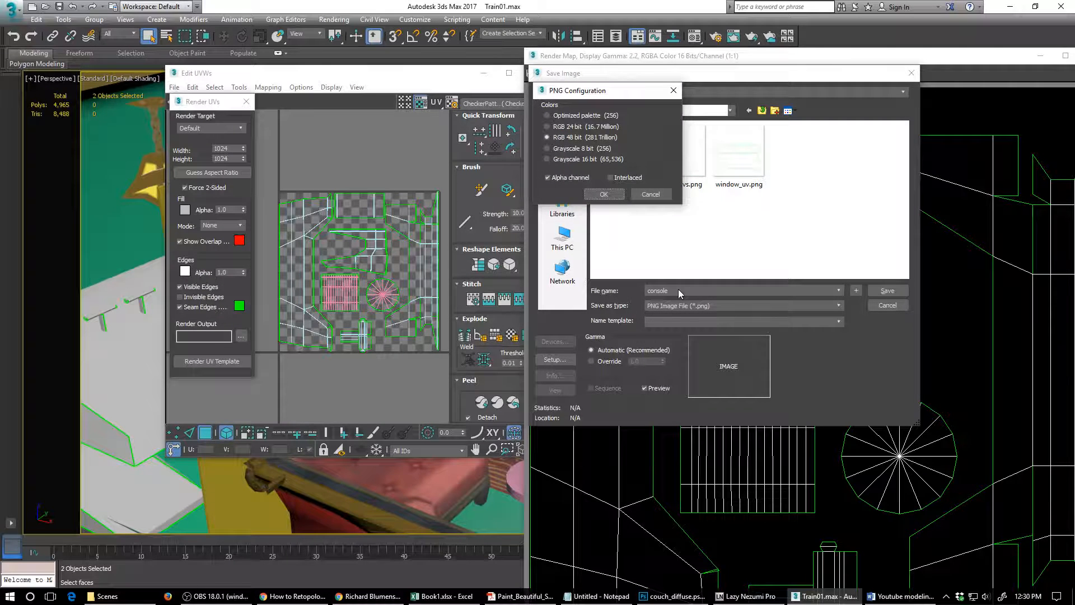
key("Return")
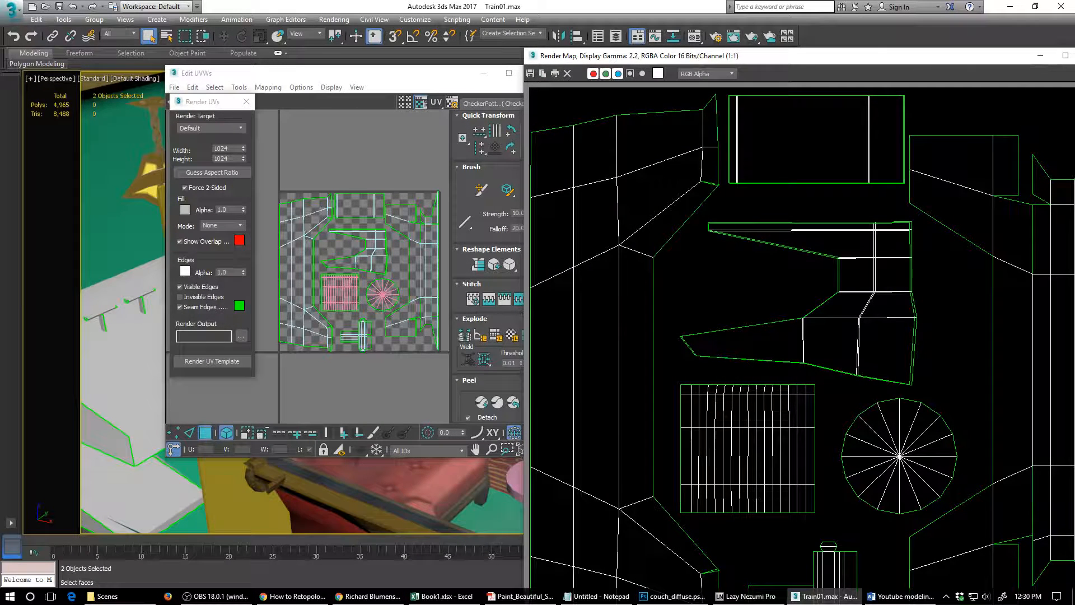
- Close the rendered map and open console.png from the Scenes folder in Photoshop
left_click_drag(853, 55, 597, 51)
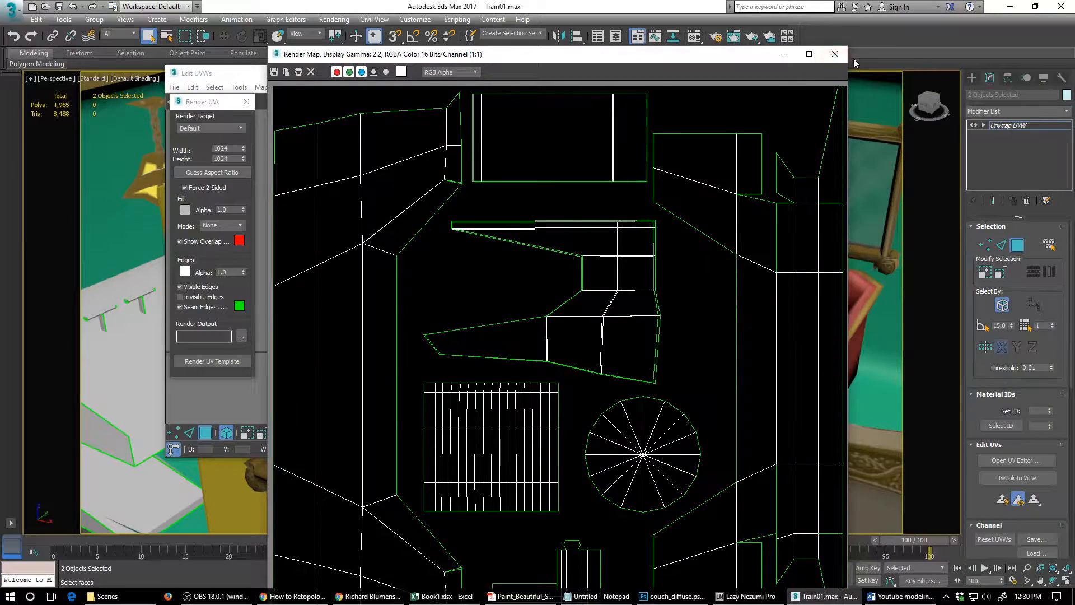
left_click(835, 53)
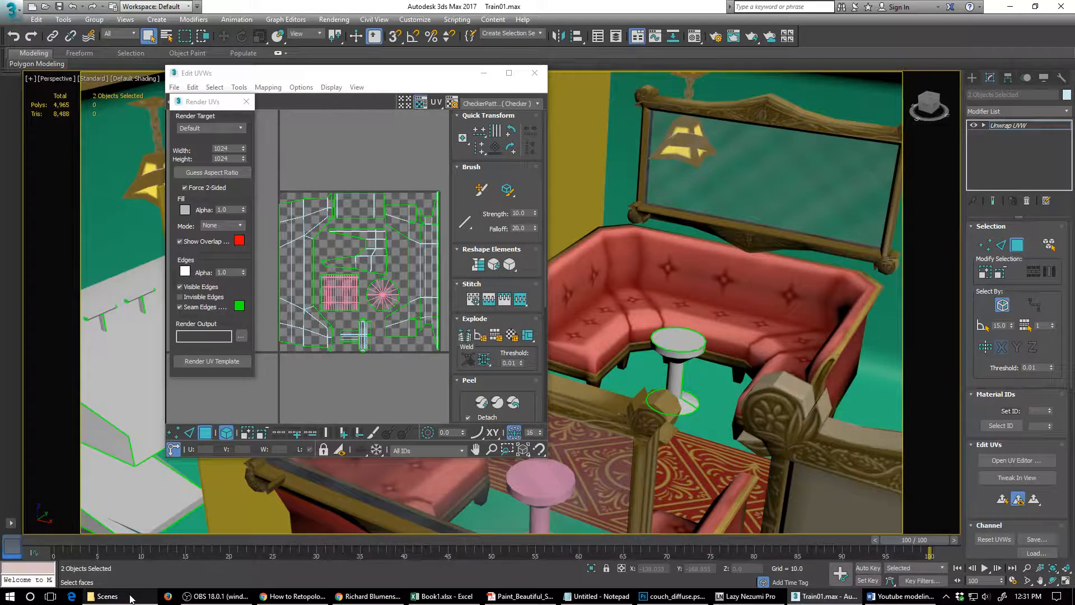
left_click(104, 596)
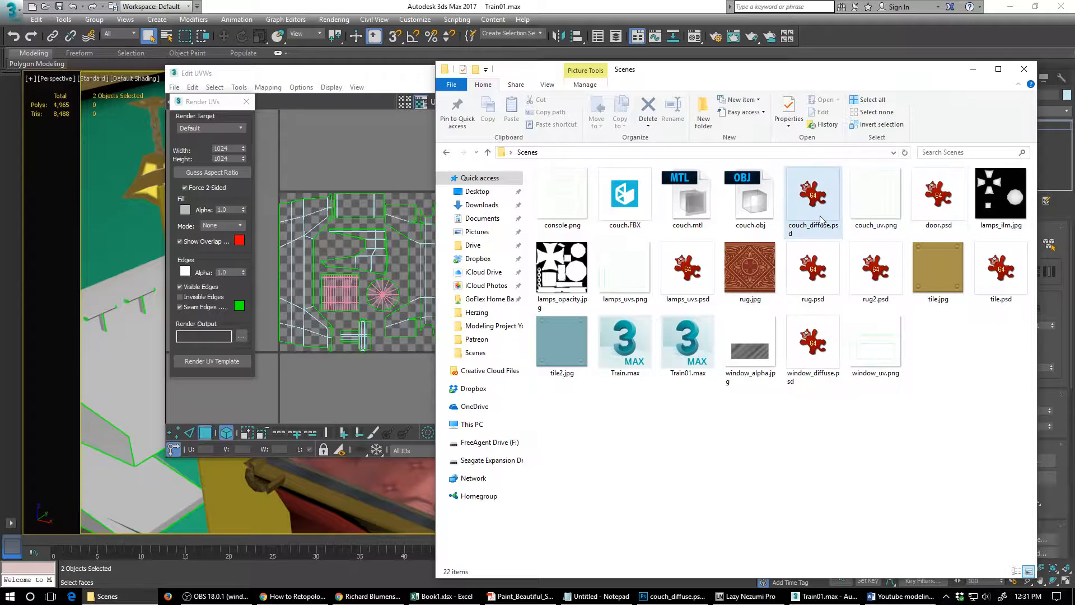
left_click(562, 197)
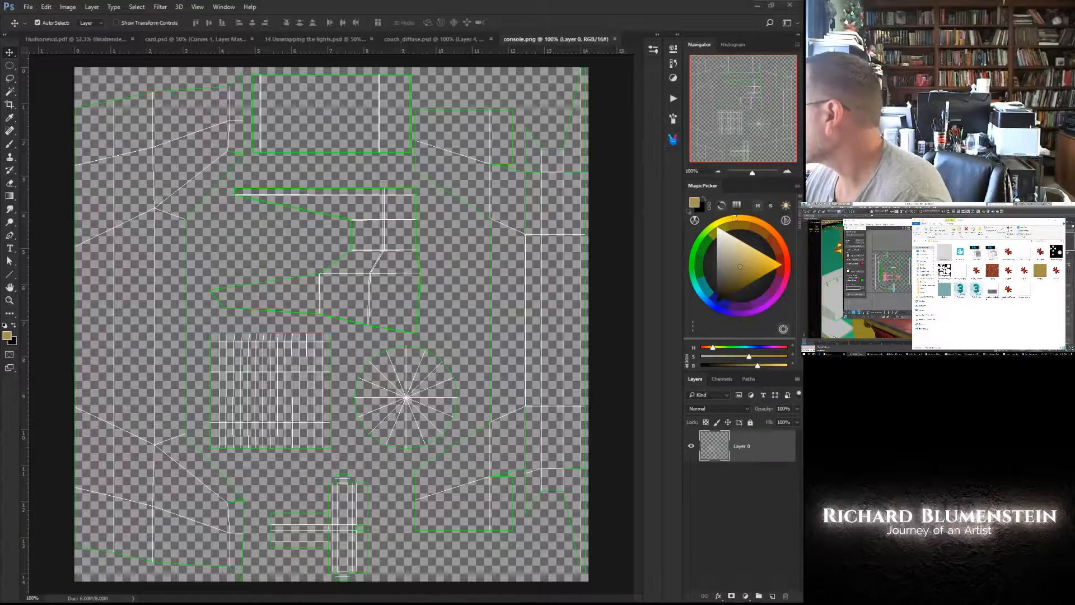
- Add a new layer filled with the gold foreground colour and place it beneath the UV wireframe layer
left_click(772, 596)
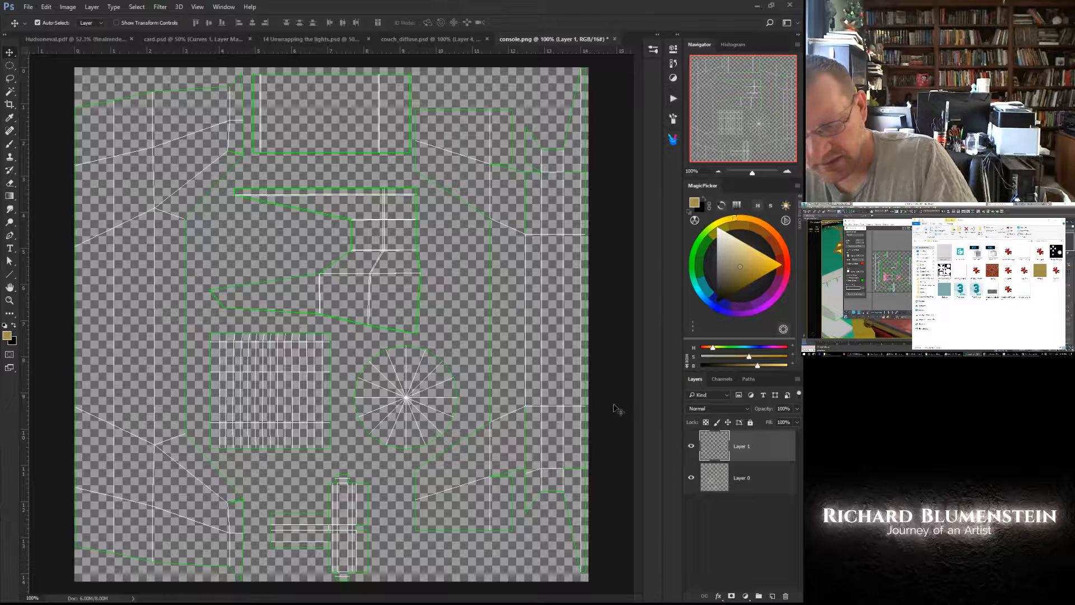
middle_click(408, 341)
left_click(408, 388)
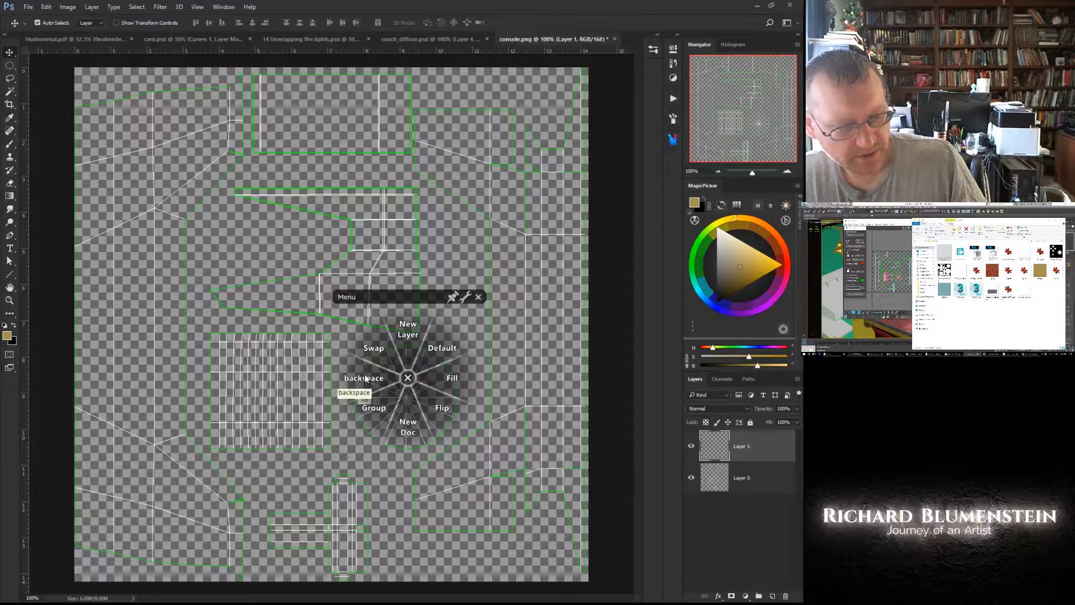
left_click(365, 378)
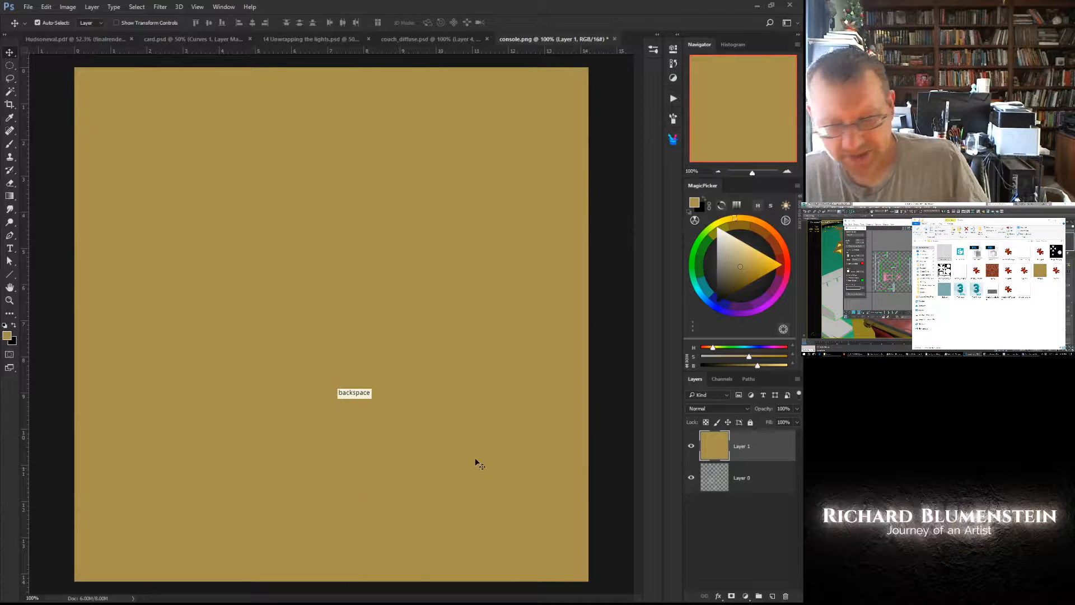
left_click_drag(707, 452, 709, 489)
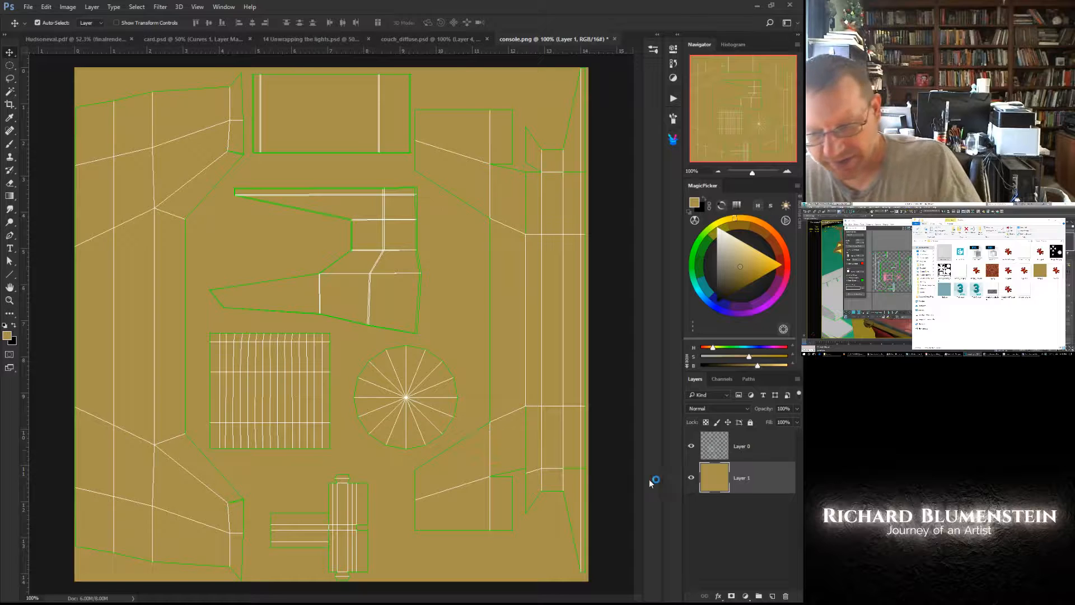
- Select the round tabletop shell with an elliptical marquee about 3.1 in wide, slightly larger than its outline
left_click(10, 66)
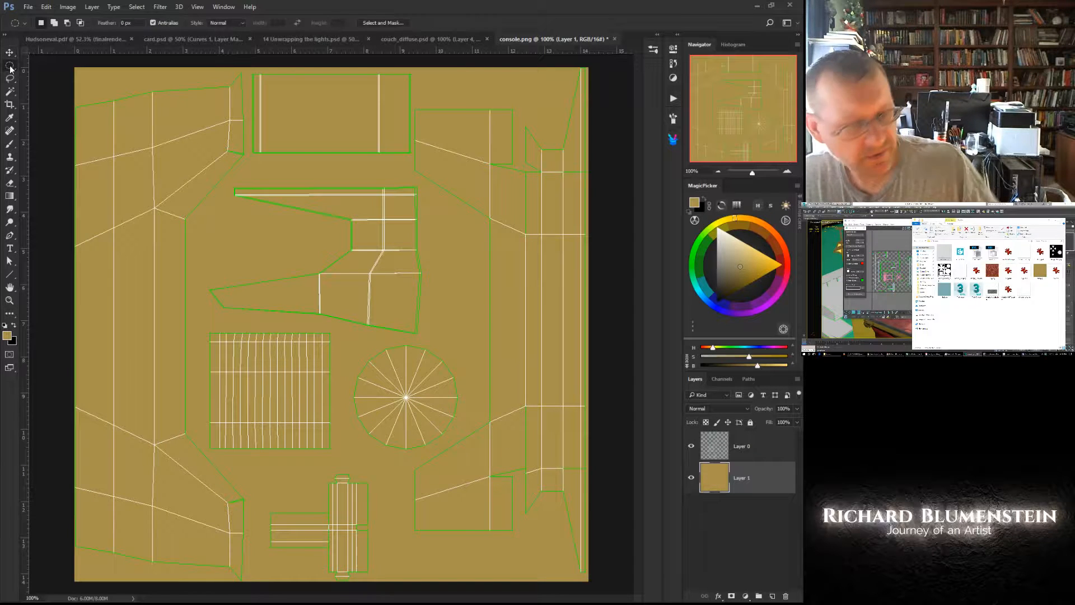
left_click_drag(351, 341, 442, 429)
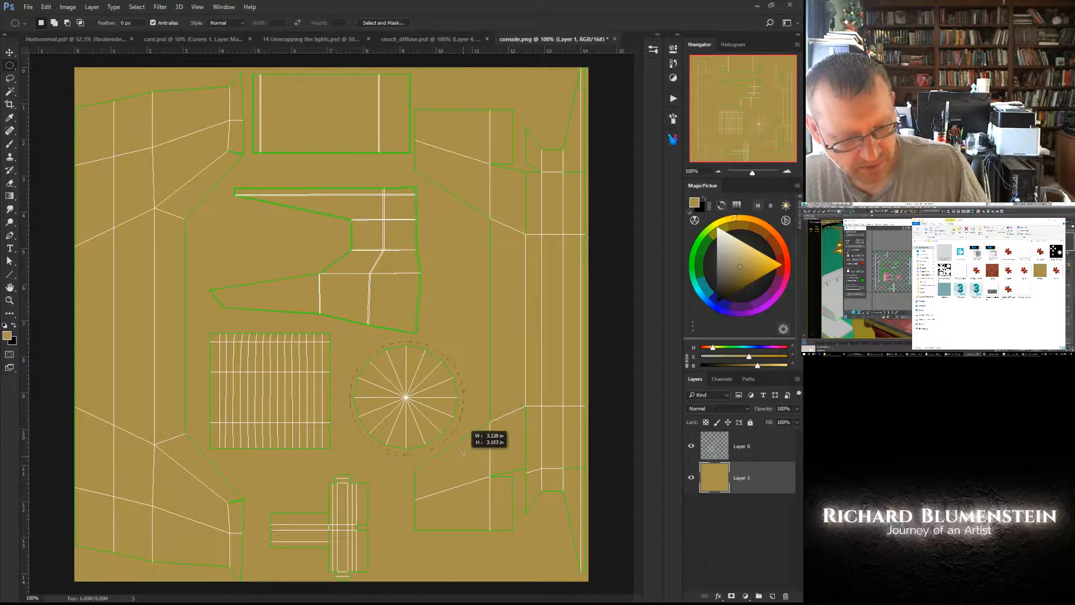
right_click(393, 405)
left_click(358, 376)
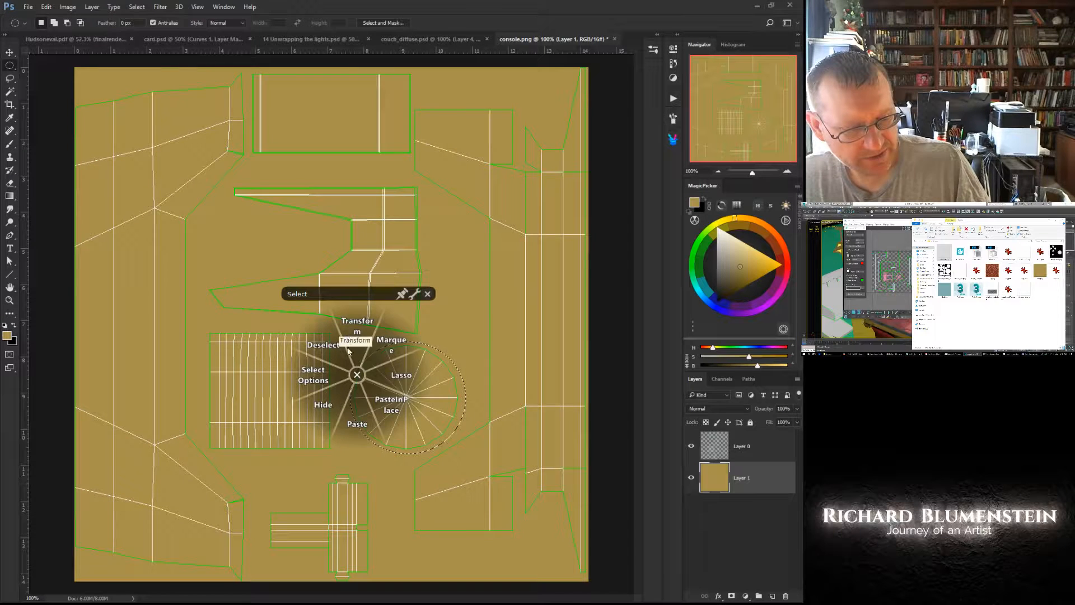
left_click(357, 376)
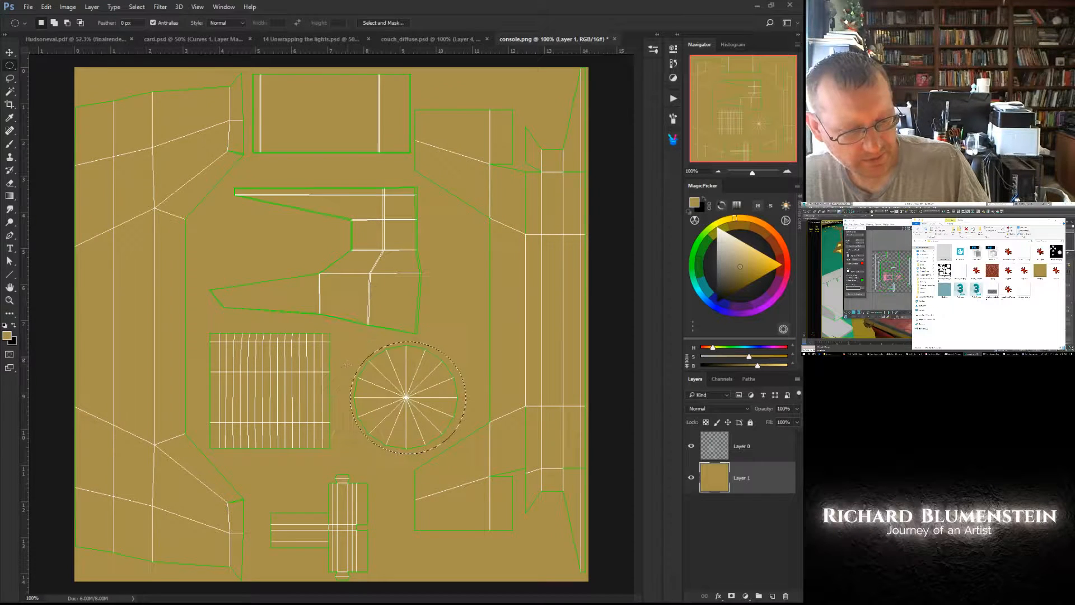
right_click(344, 362)
left_click(345, 362)
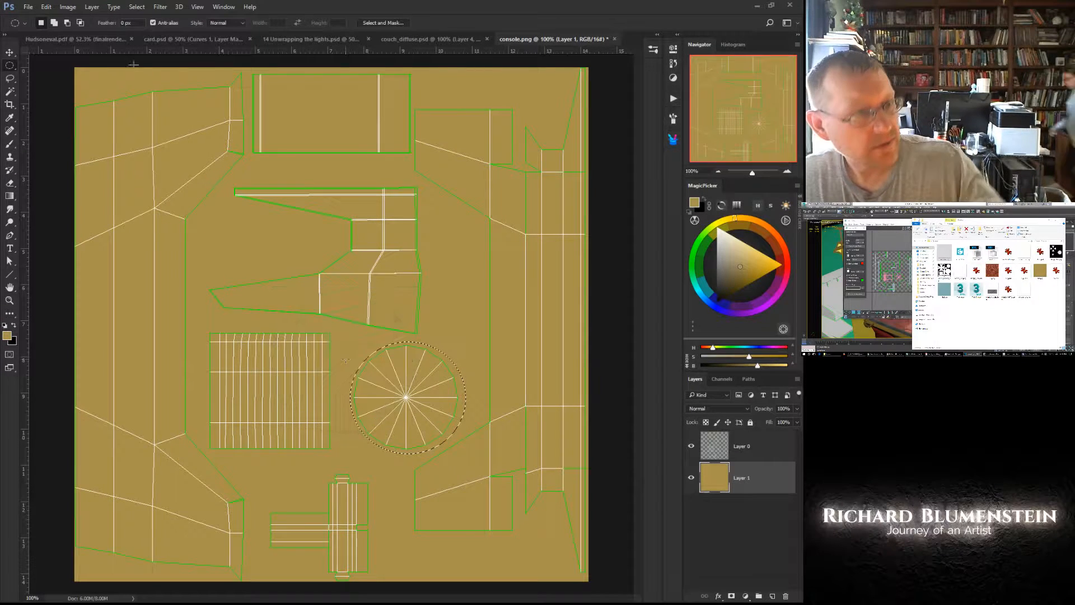
- Darken the selected tabletop circle on the gold layer with Hue/Saturation at Lightness -44, and clear the selection
left_click(68, 7)
mouse_move(74, 33)
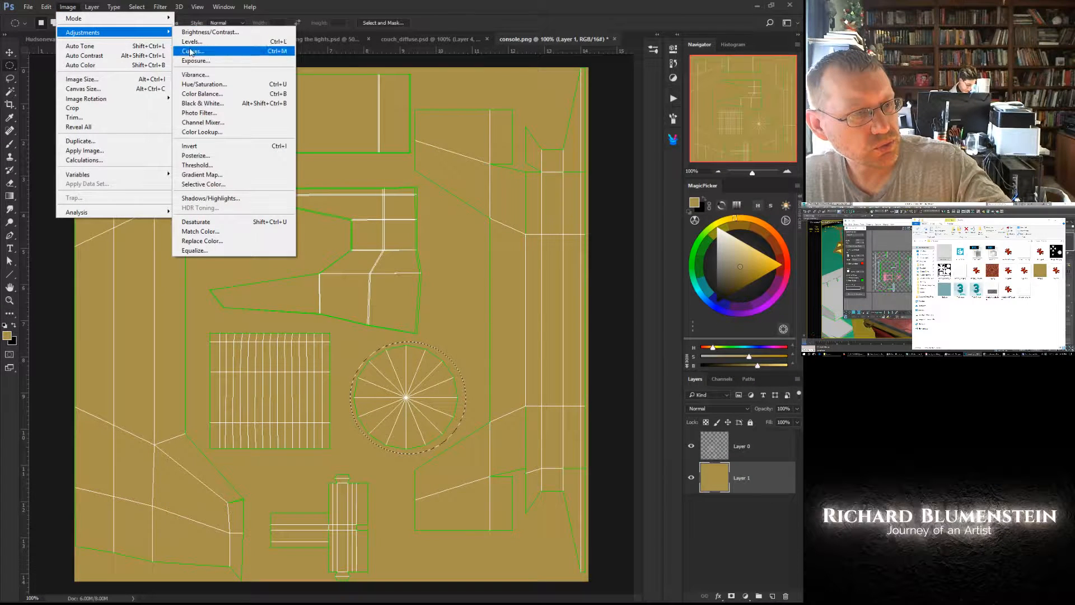
left_click(194, 85)
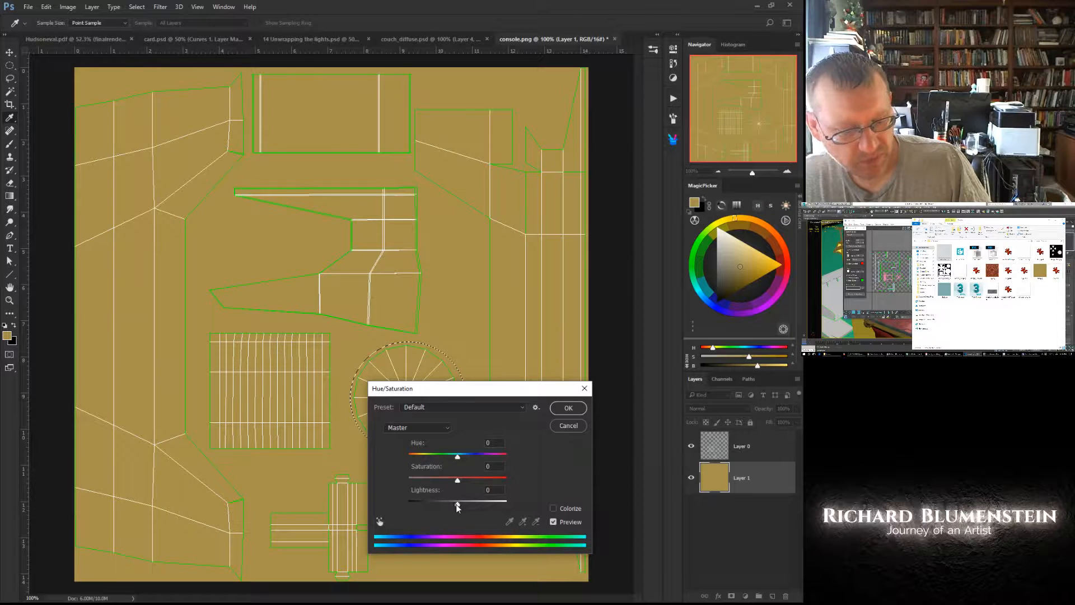
left_click_drag(457, 504, 440, 505)
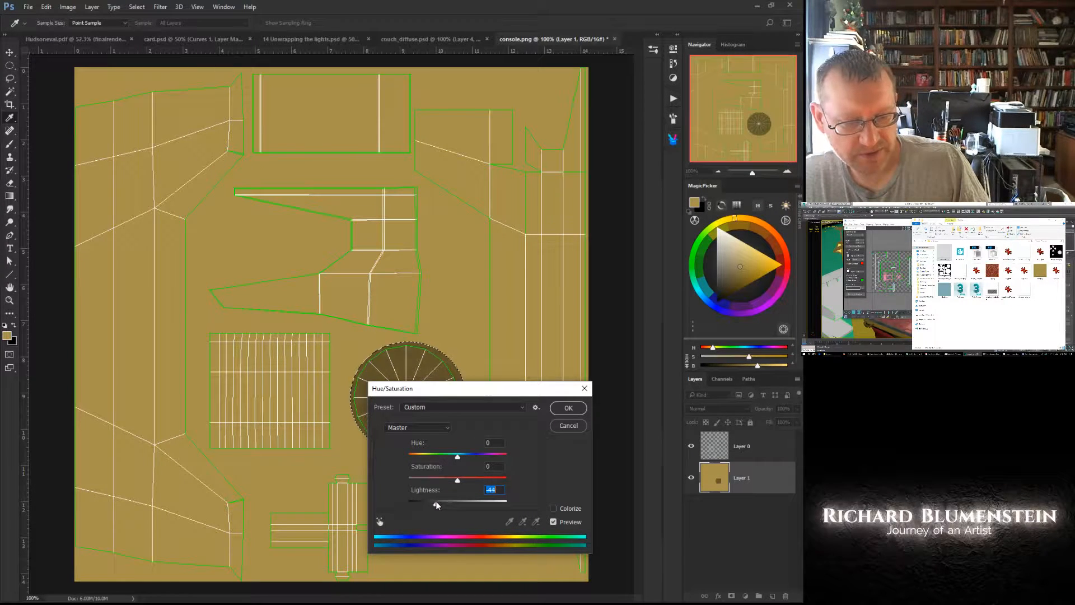
left_click(557, 408)
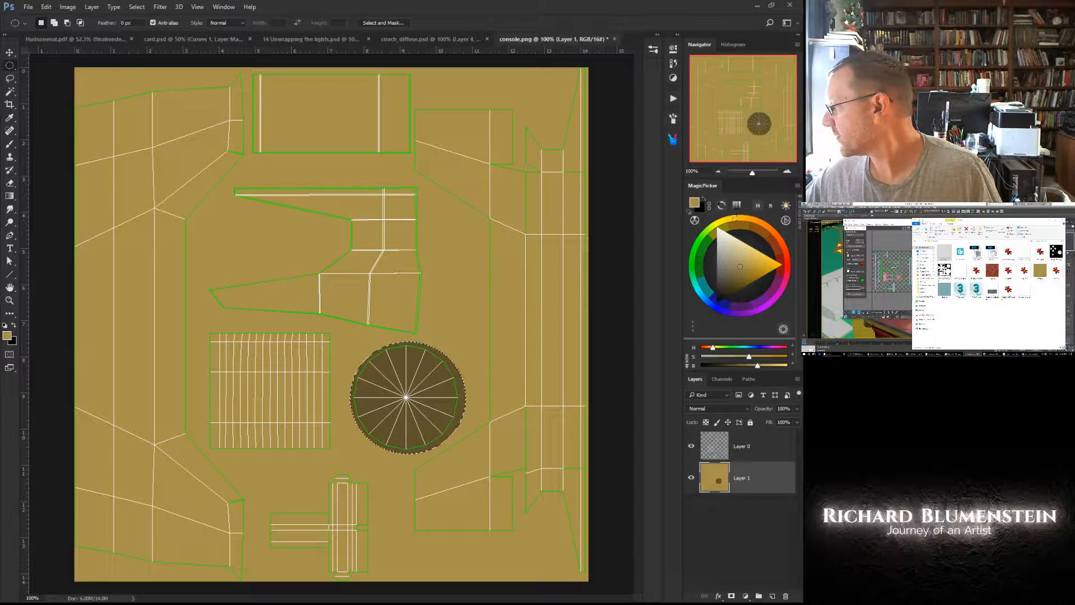
key("ctrl+d")
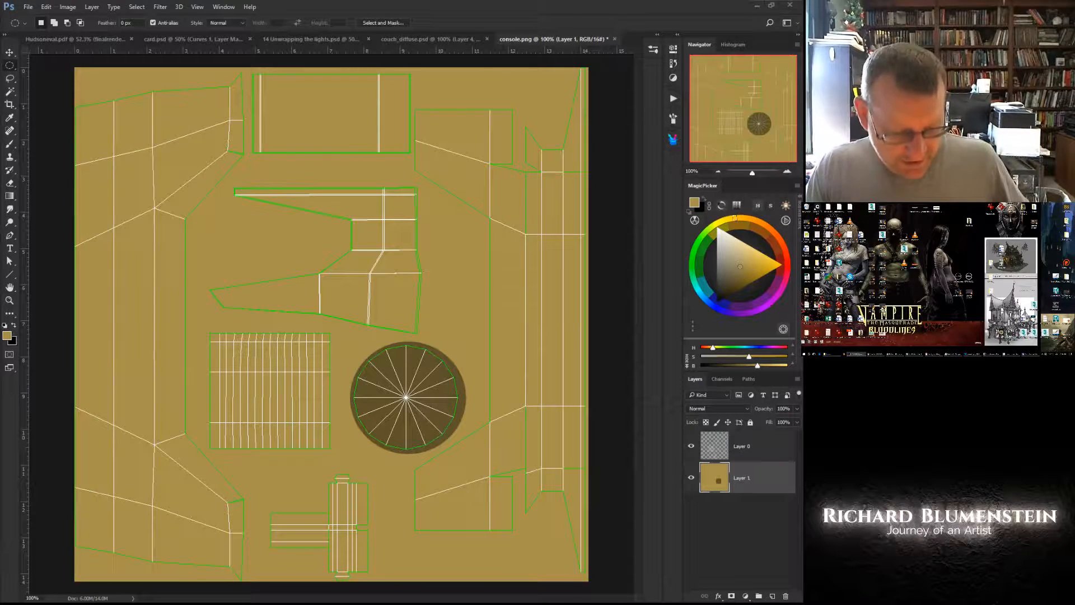
- Lasso the small horizontal shell beside the tall narrow one, adding its thin strip that crosses the tall shell to the selection
key("ctrl+shift+d")
left_click(10, 81)
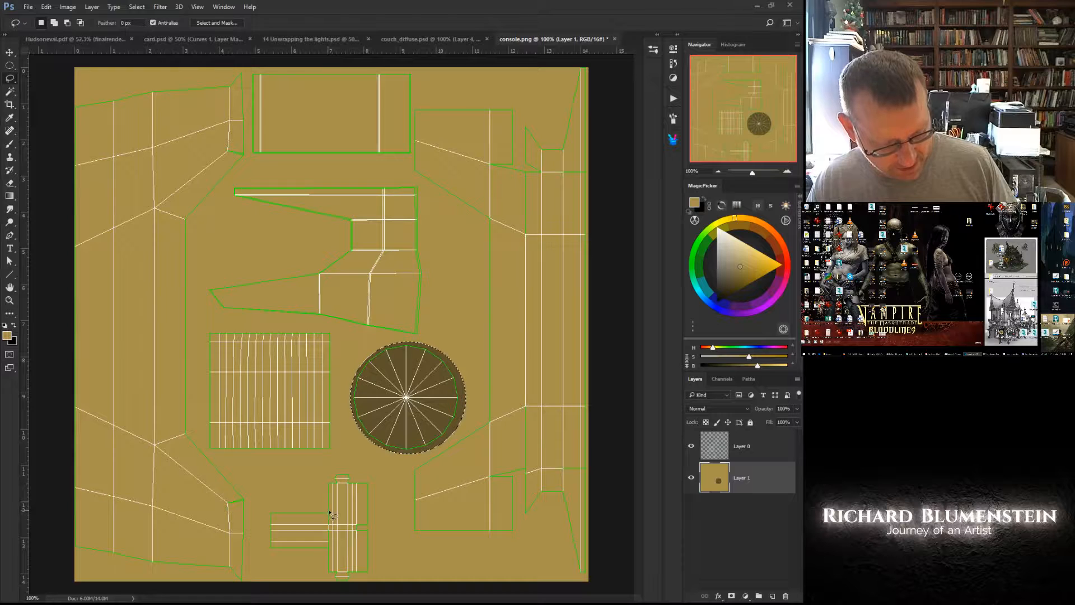
key("ctrl+d")
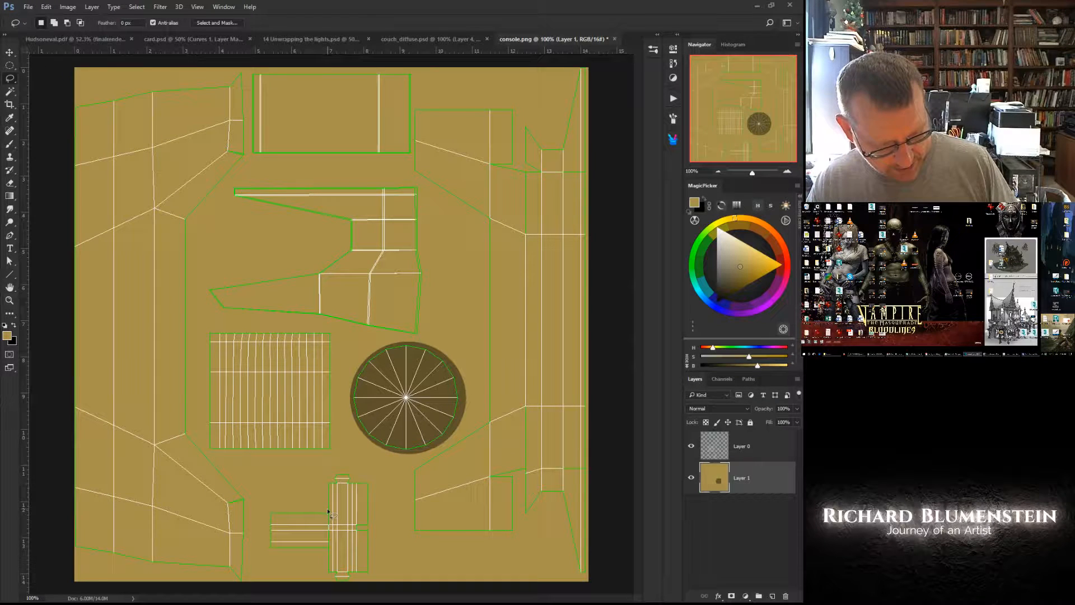
mouse_move(329, 510)
left_mouse_down()
mouse_move(259, 511)
mouse_move(299, 562)
mouse_move(328, 556)
left_mouse_up()
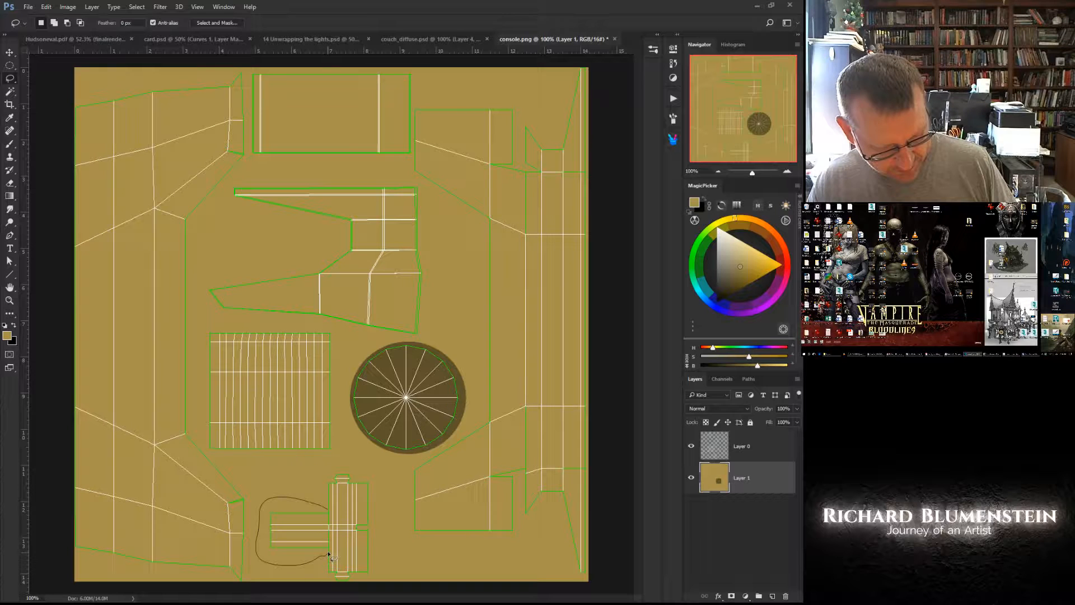
key("shift")
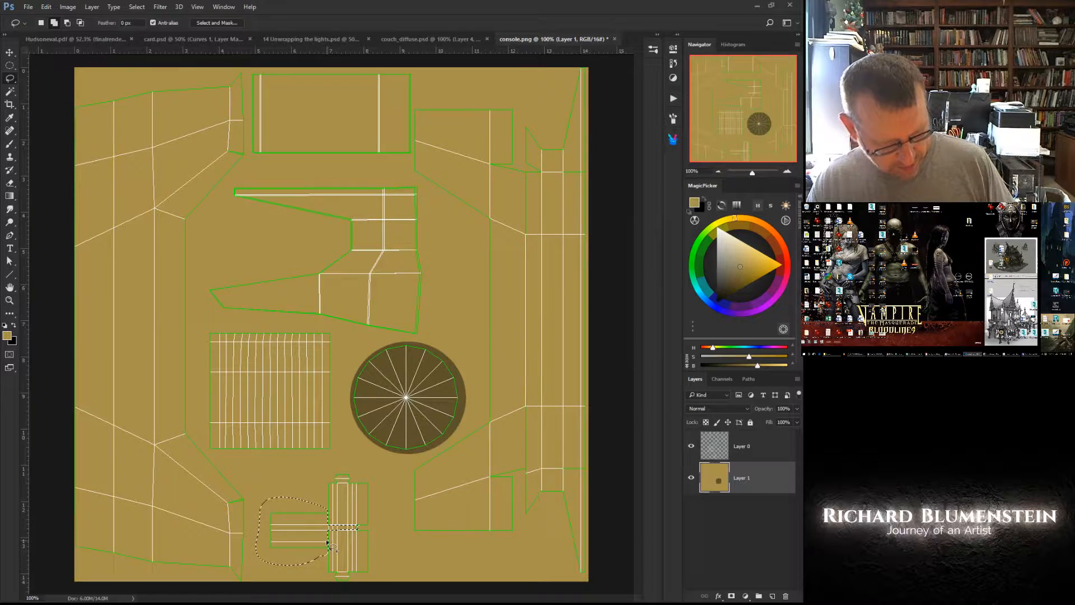
left_click_drag(358, 529, 358, 523, "shift")
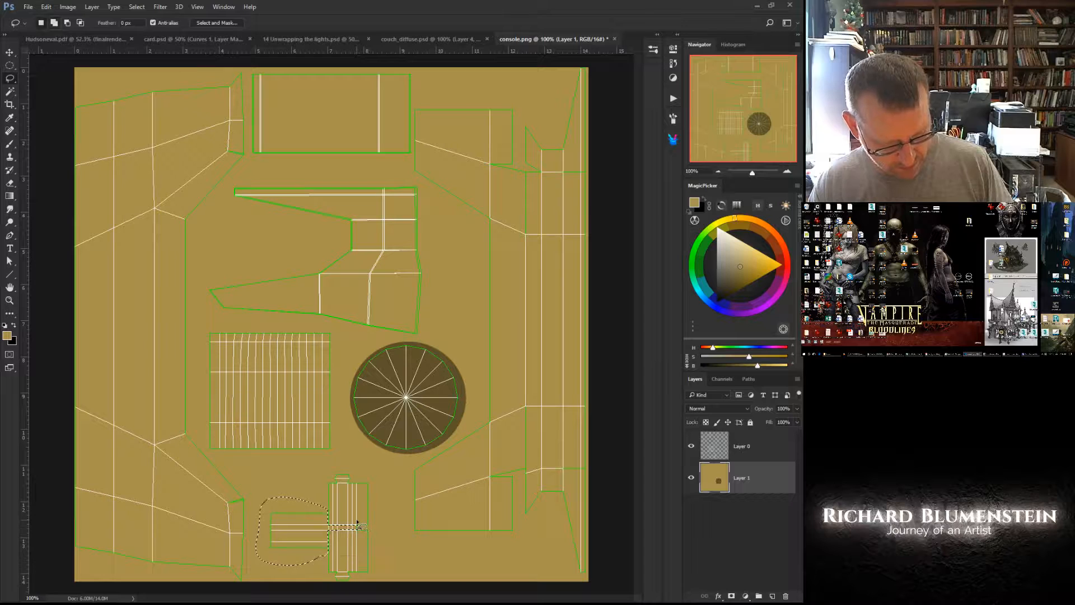
- Turn the selected horizontal shell area grey with Hue/Saturation at Saturation -100, and clear the selection
middle_click(308, 515)
left_click(270, 521)
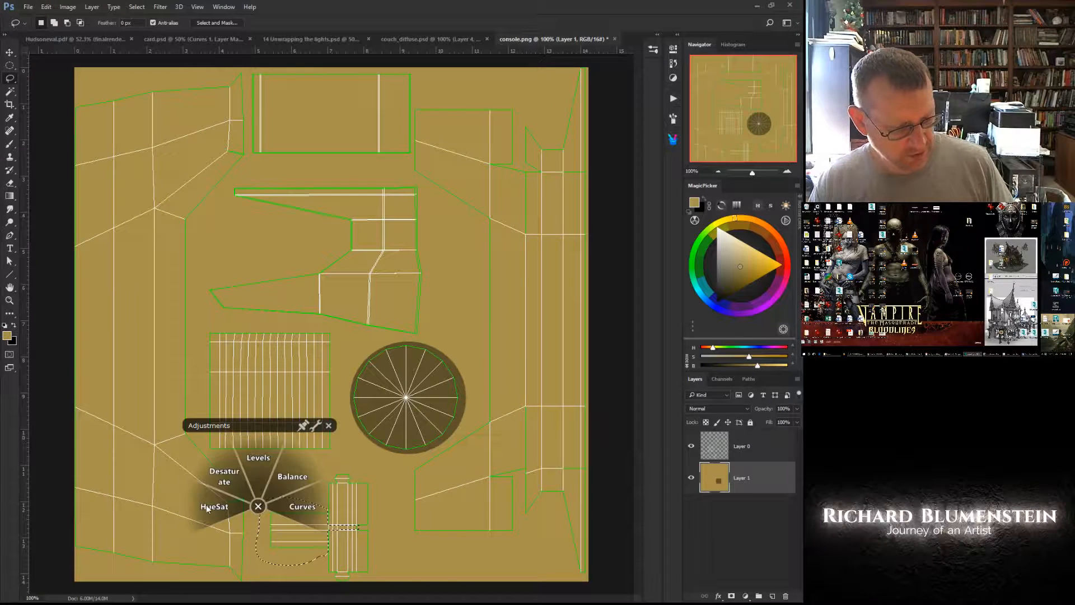
left_click(205, 504)
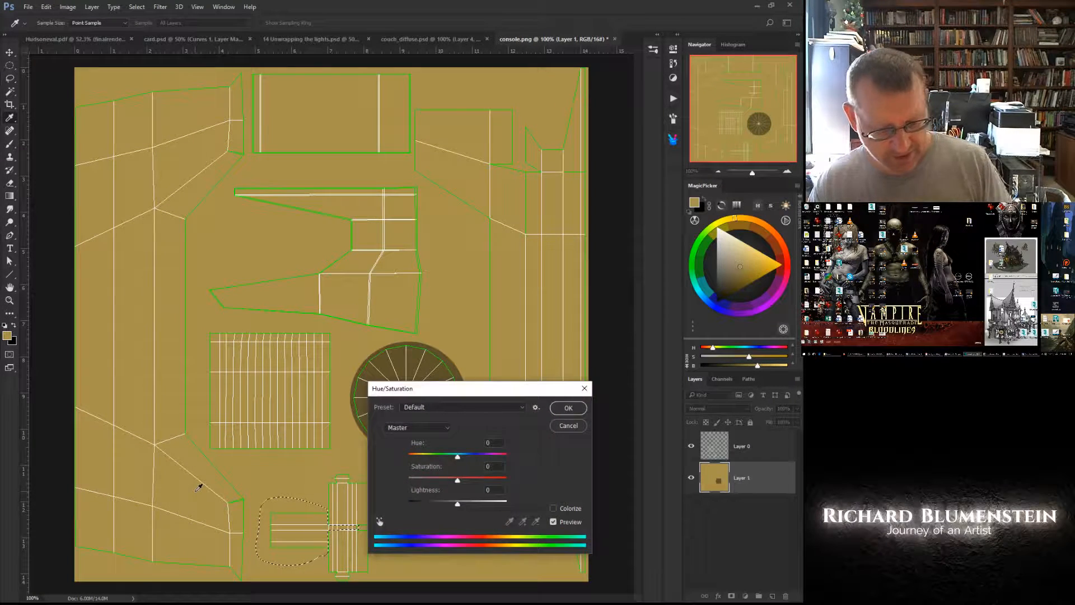
left_click_drag(457, 479, 381, 476)
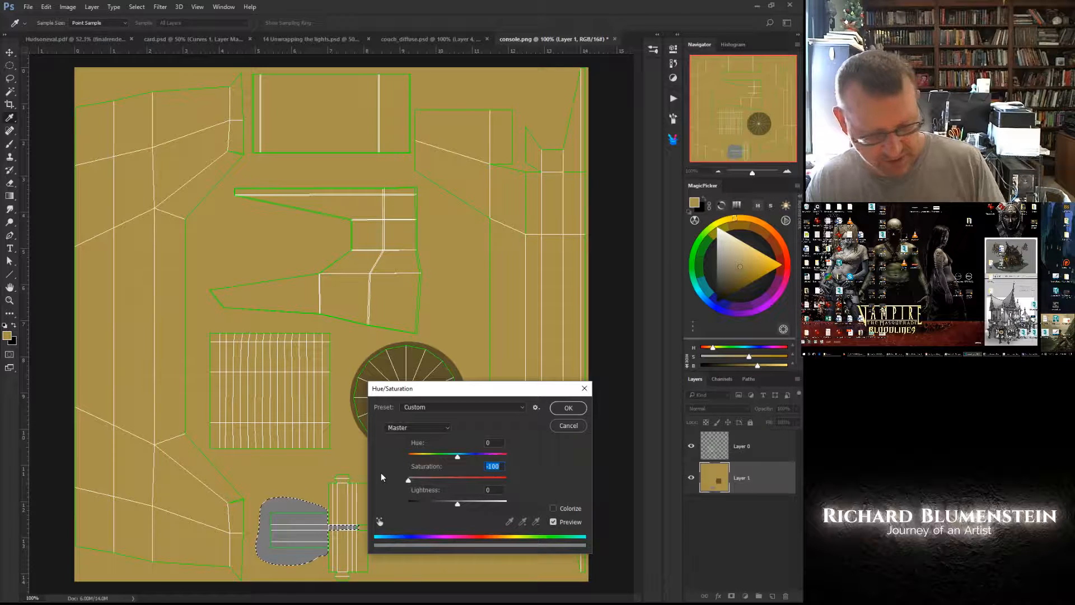
left_click(566, 408)
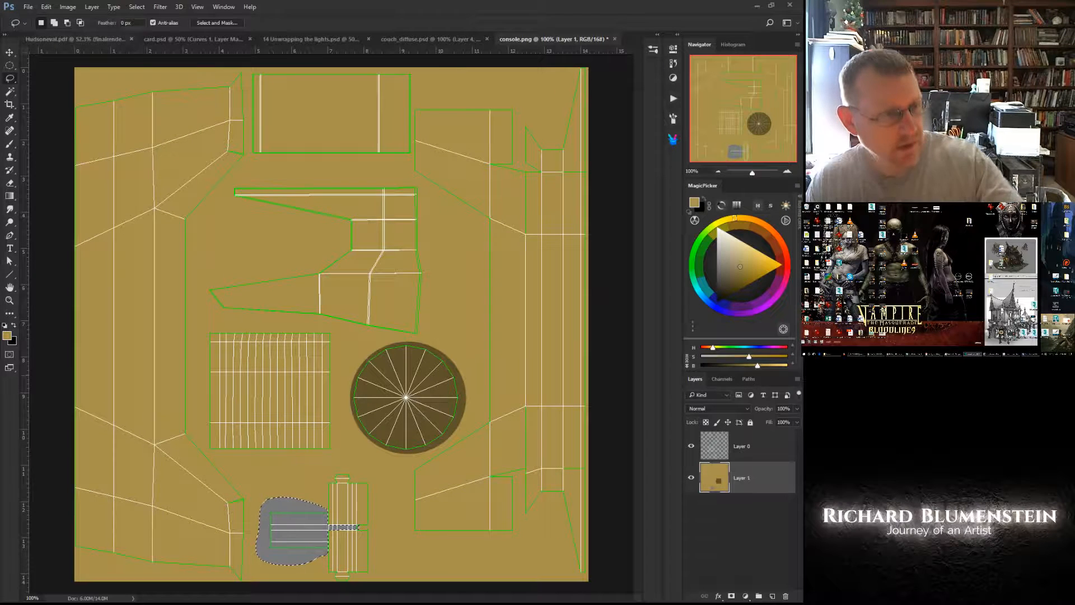
left_click(332, 494)
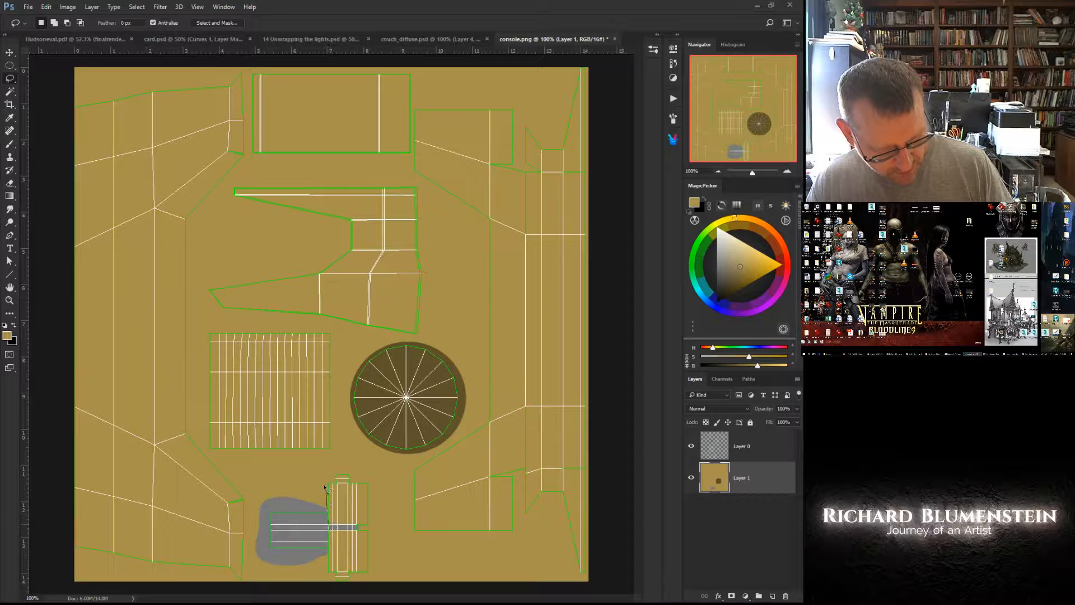
- Lasso the tall narrow shell without the grey strip, recolour it dark brown with Hue/Saturation at Saturation +30 and Lightness -61, and deselect
mouse_move(325, 486)
left_mouse_down()
mouse_move(361, 453)
mouse_move(384, 506)
mouse_move(375, 582)
mouse_move(336, 585)
mouse_move(325, 574)
left_mouse_up()
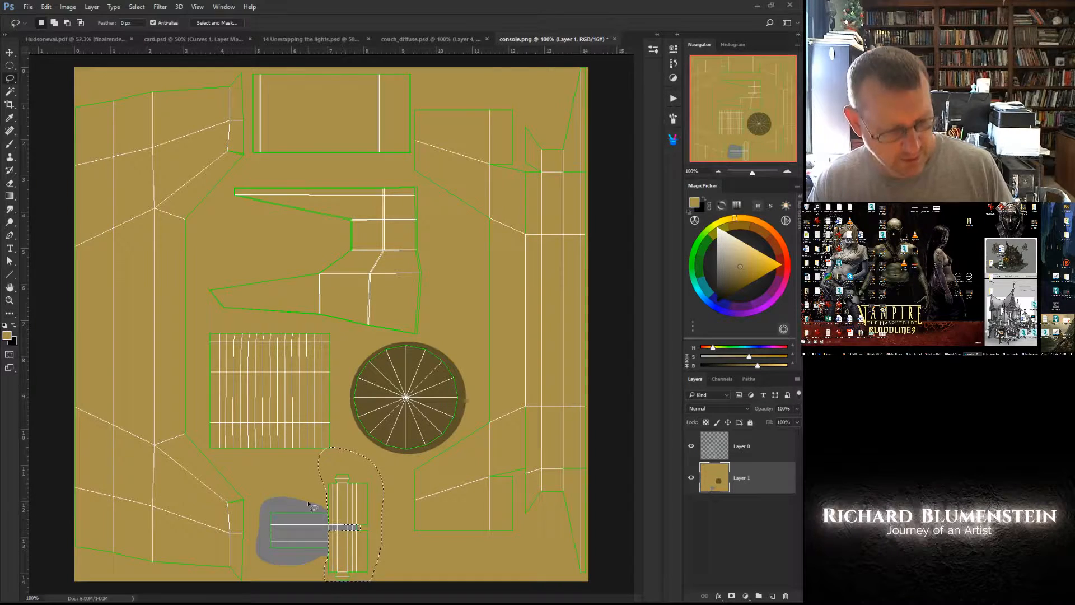
mouse_move(314, 460)
left_mouse_down("alt")
mouse_move(332, 439)
mouse_move(314, 448)
left_mouse_up("alt")
left_click(68, 7)
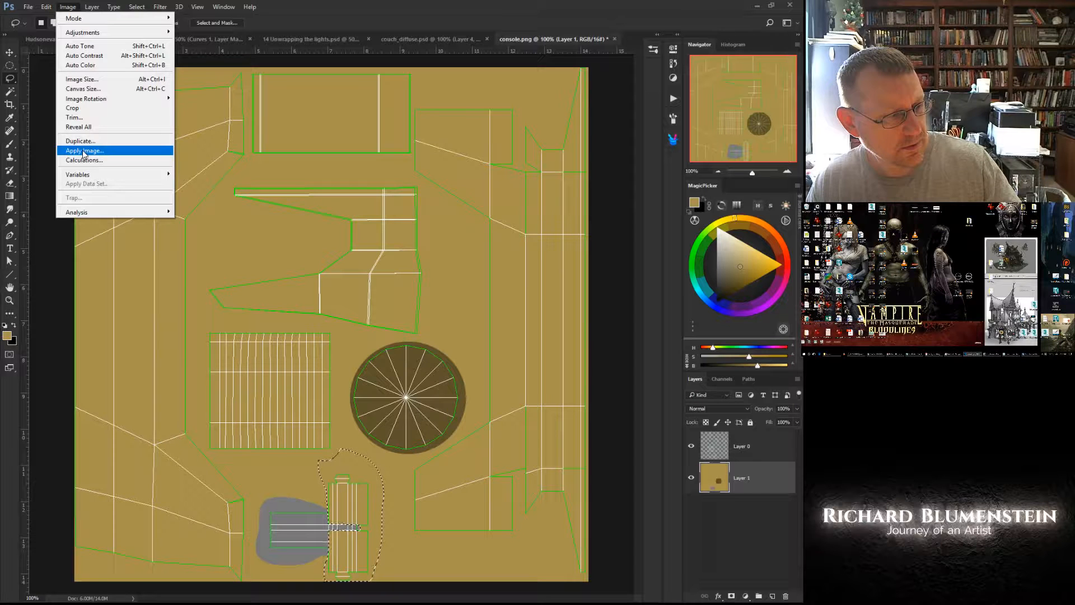
mouse_move(78, 32)
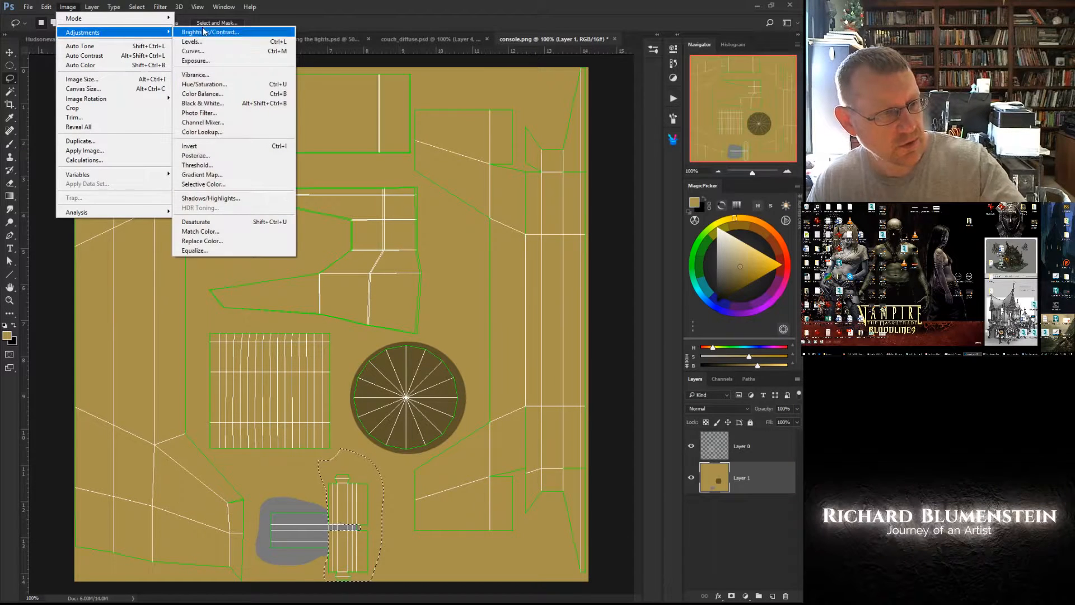
left_click(197, 86)
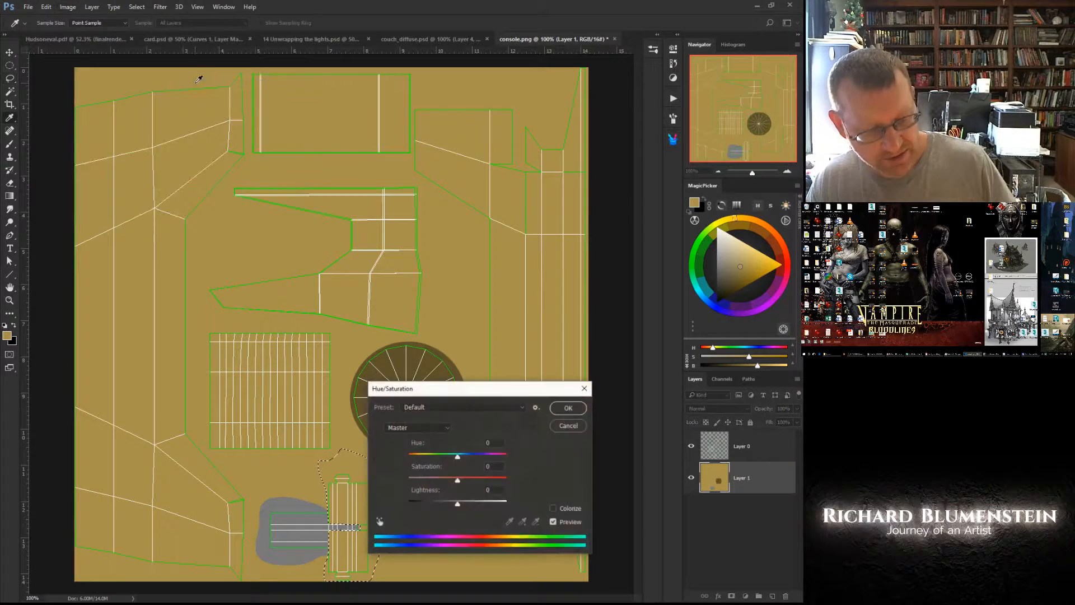
left_click_drag(448, 477, 428, 506)
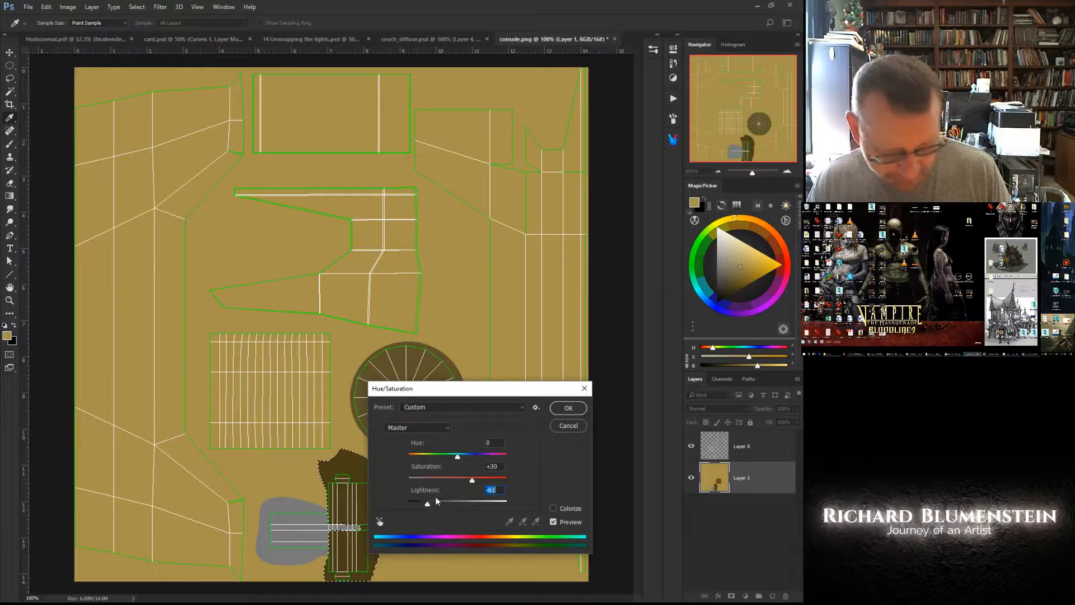
left_click(567, 408)
key("ctrl+d")
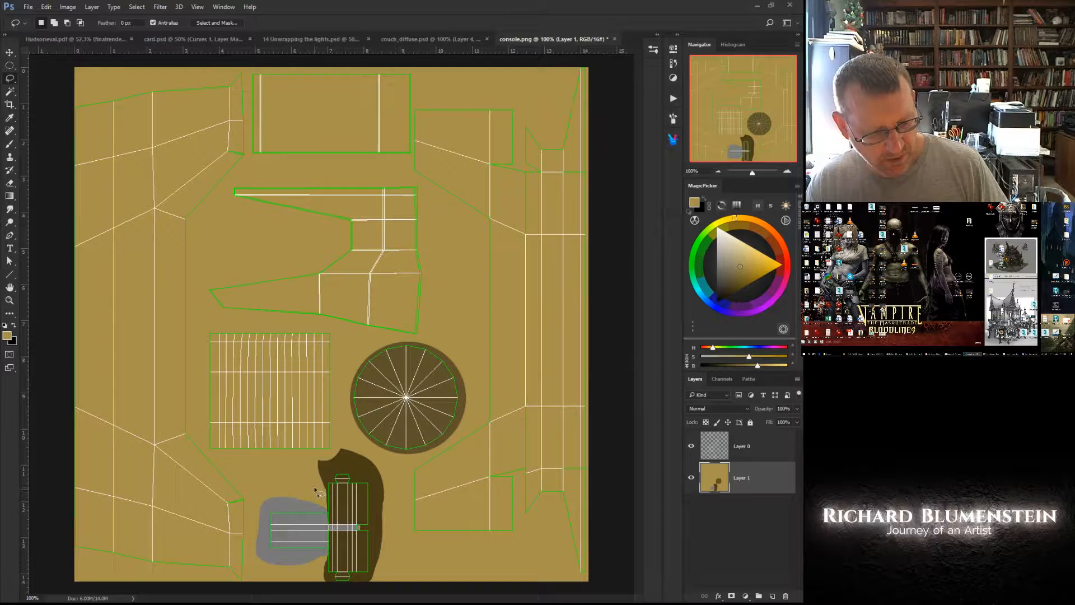
- Switch to the Brush tool and restore the last selection around the tall narrow shell
right_click(337, 515)
left_click(334, 471)
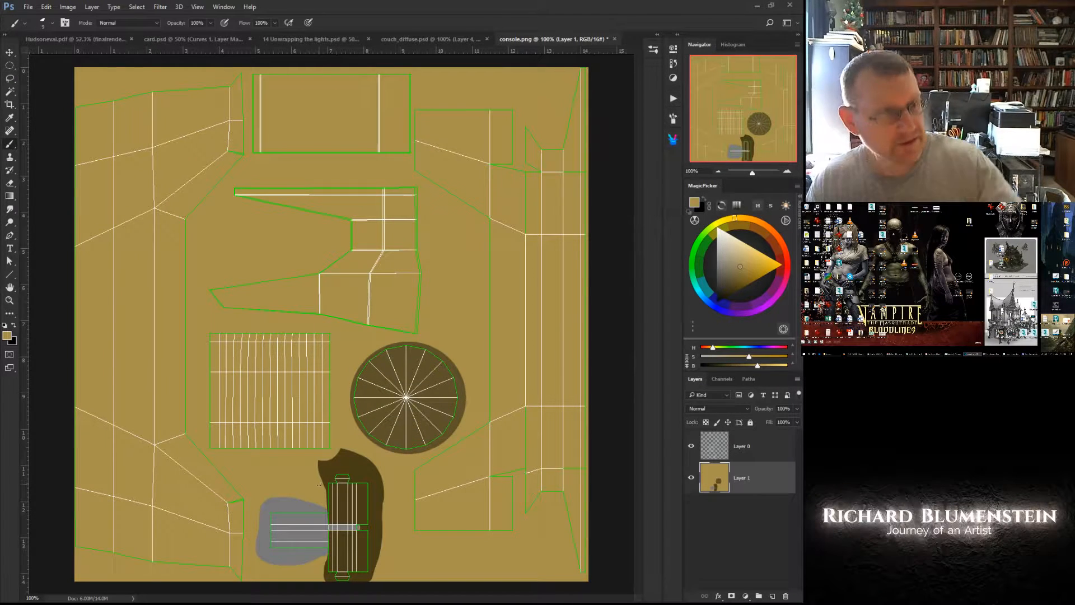
left_click(92, 7)
left_click(97, 10)
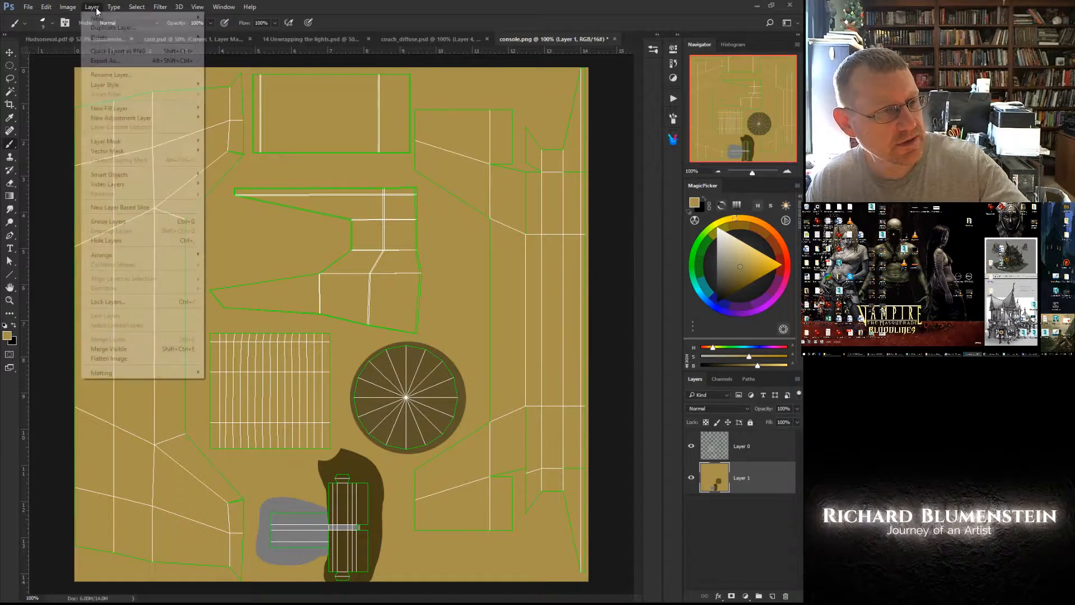
left_click(136, 7)
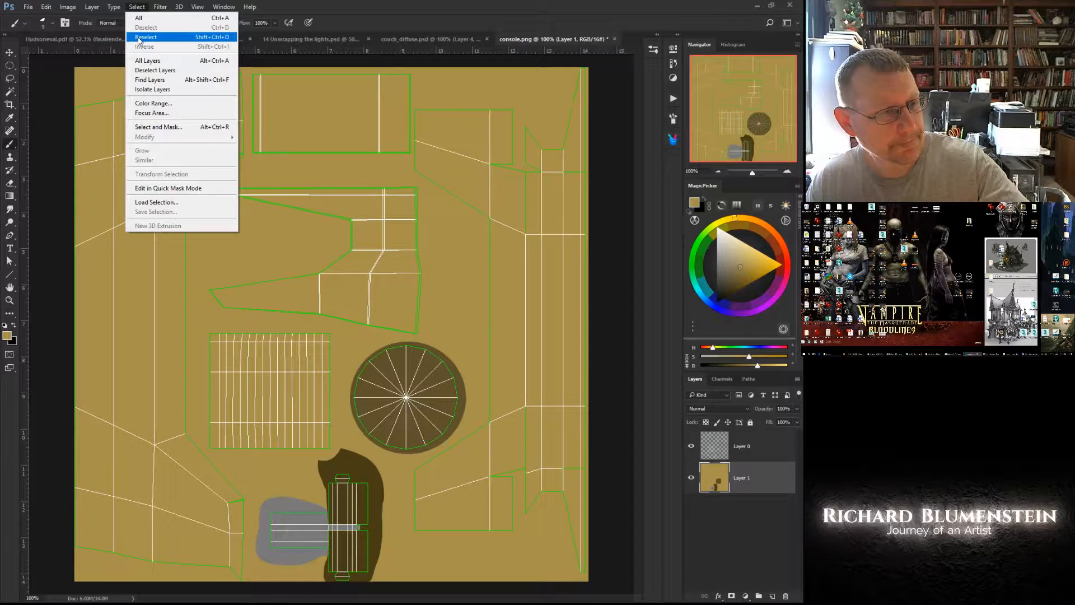
left_click(139, 38)
right_click(341, 506)
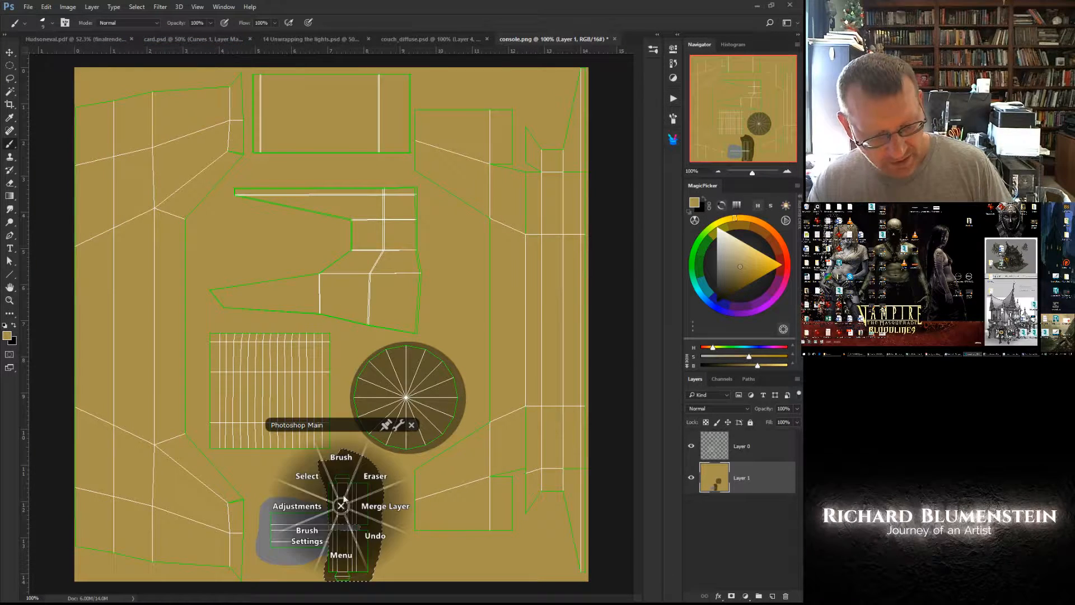
left_click(341, 506)
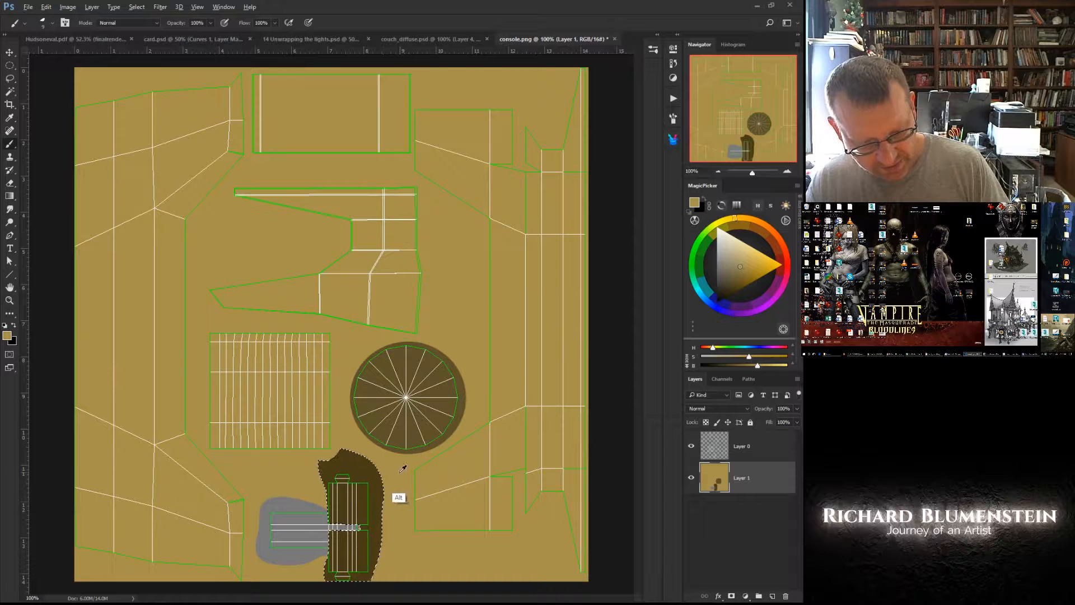
- Enable Transfer in the brush settings and enlarge the brush tip
left_click(673, 118)
left_click(491, 207)
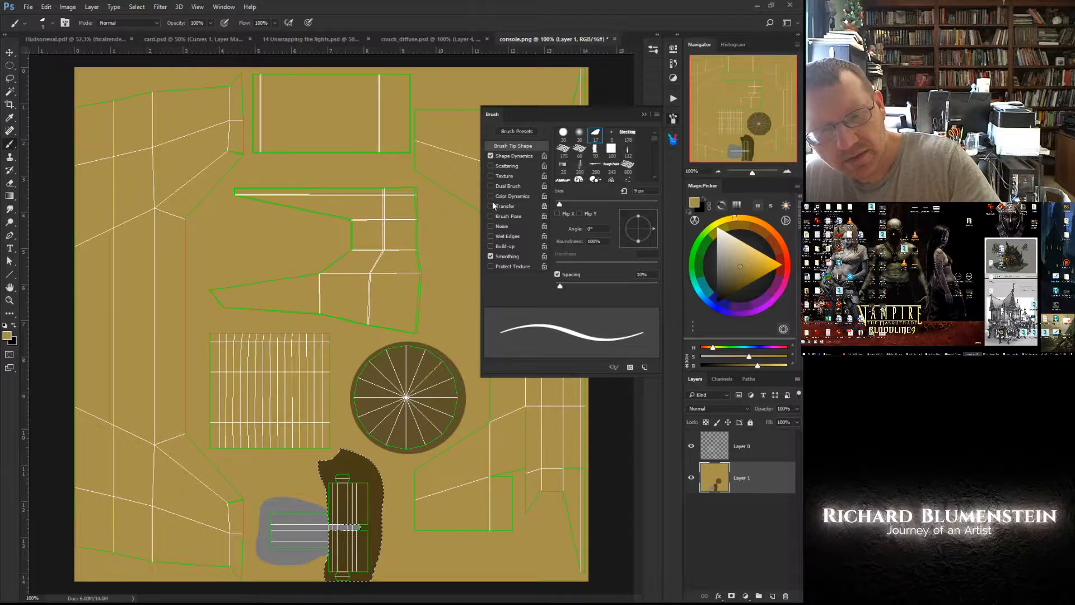
left_click(495, 114)
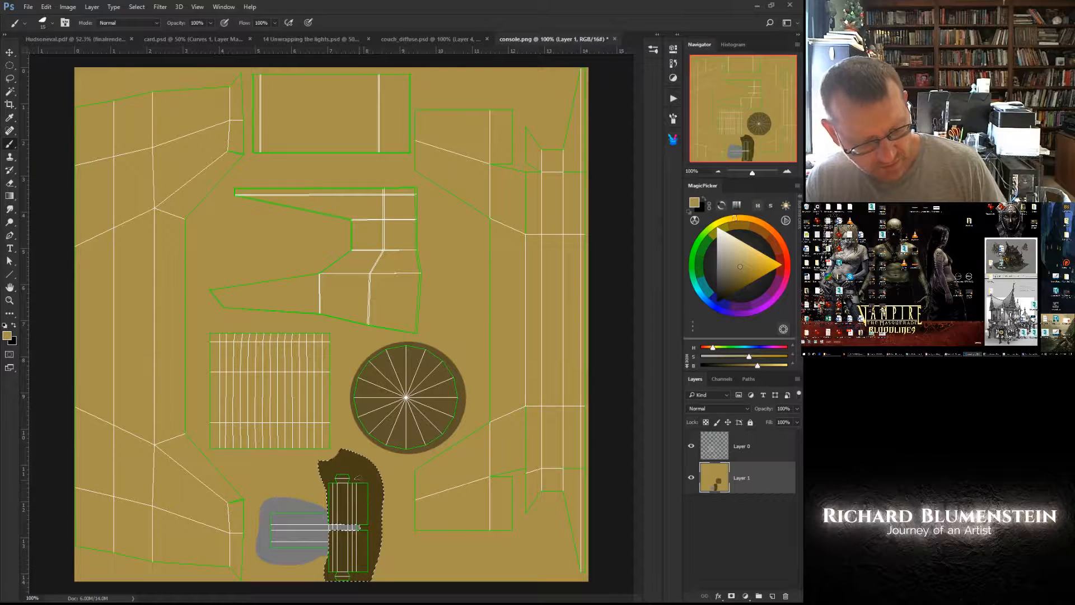
key("bracketright")
key("bracketright")
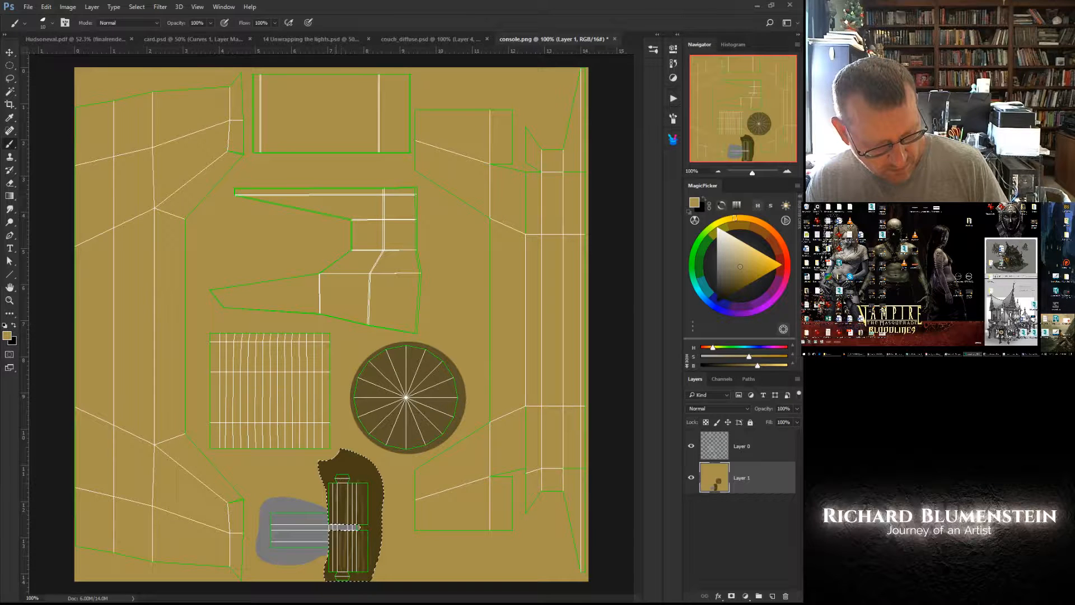
- Clear the selection and paint diagonal gold streaks across the dark round tabletop
right_click(368, 492)
left_click(322, 454)
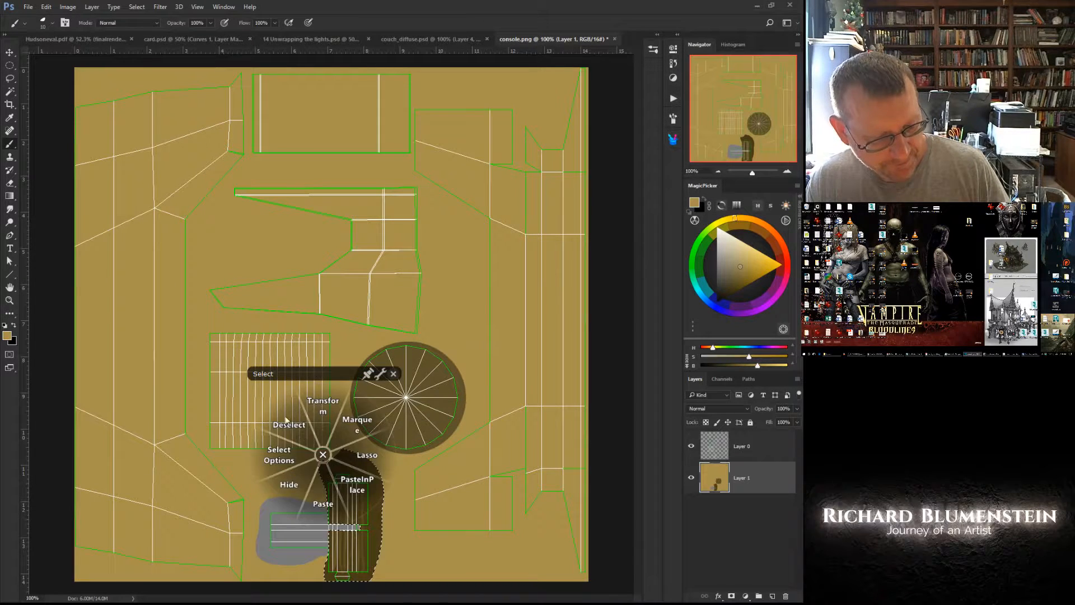
left_click(287, 422)
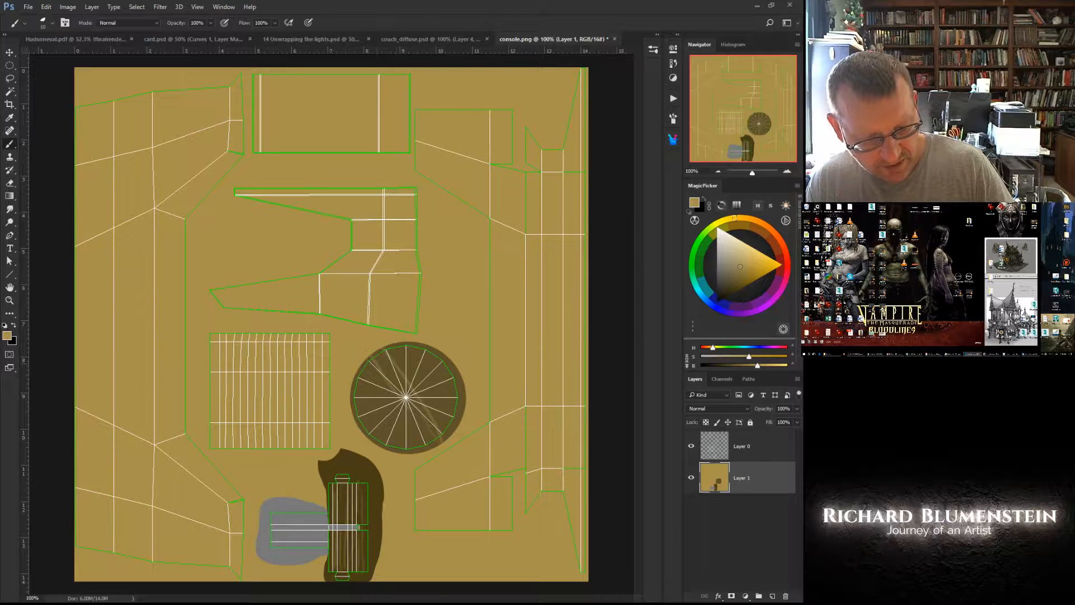
left_click_drag(374, 351, 451, 435)
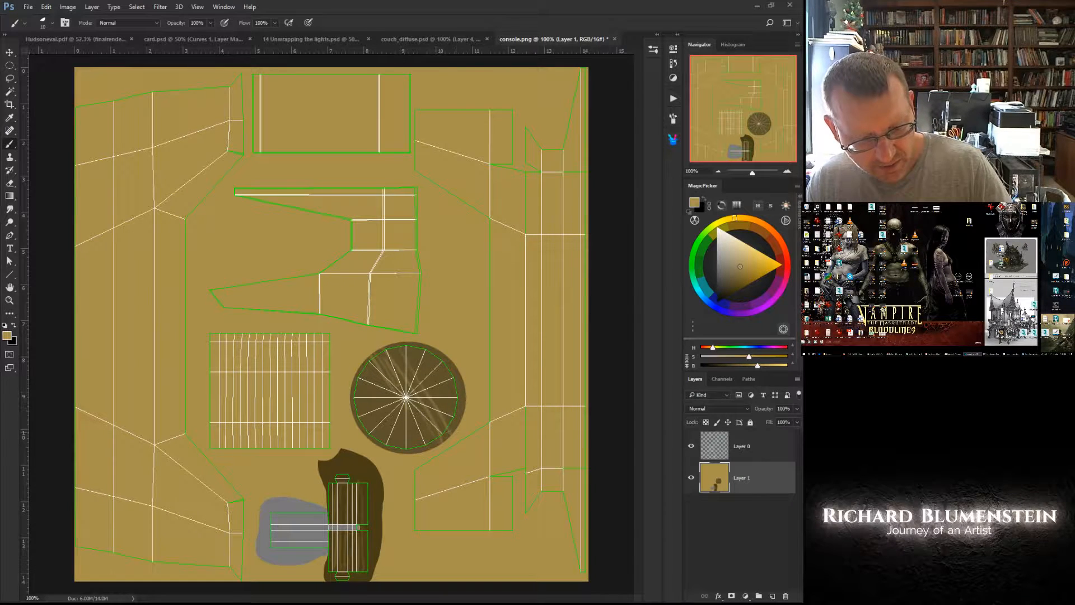
left_click_drag(449, 380, 430, 356)
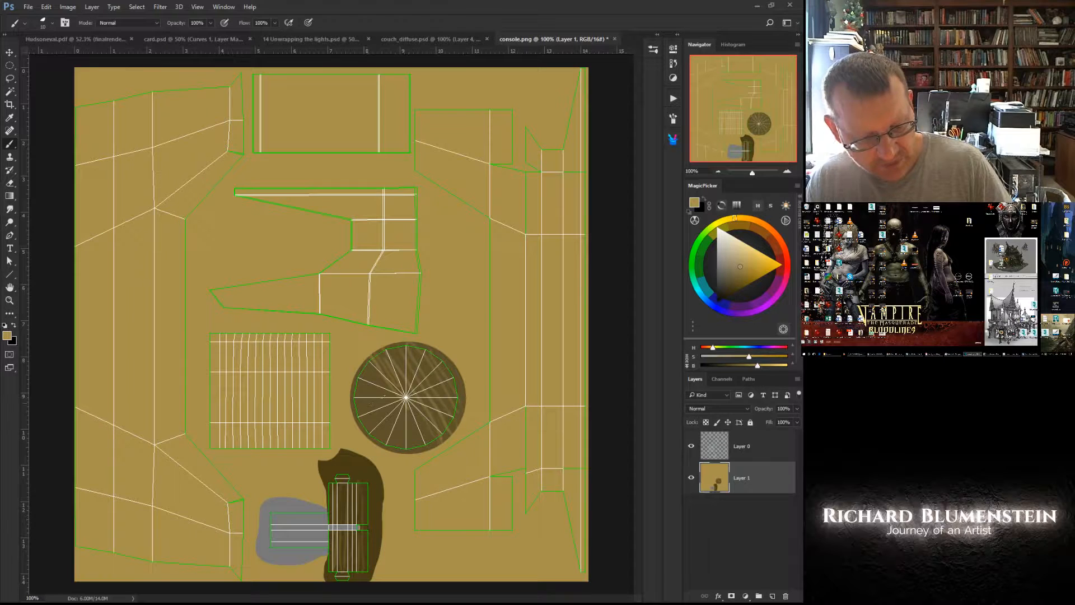
mouse_move(405, 429)
left_mouse_down()
mouse_move(422, 451)
mouse_move(418, 440)
mouse_move(430, 446)
left_mouse_up()
left_click_drag(384, 411, 409, 448)
mouse_move(358, 374)
left_mouse_down()
mouse_move(384, 413)
mouse_move(372, 426)
mouse_move(387, 449)
left_mouse_up()
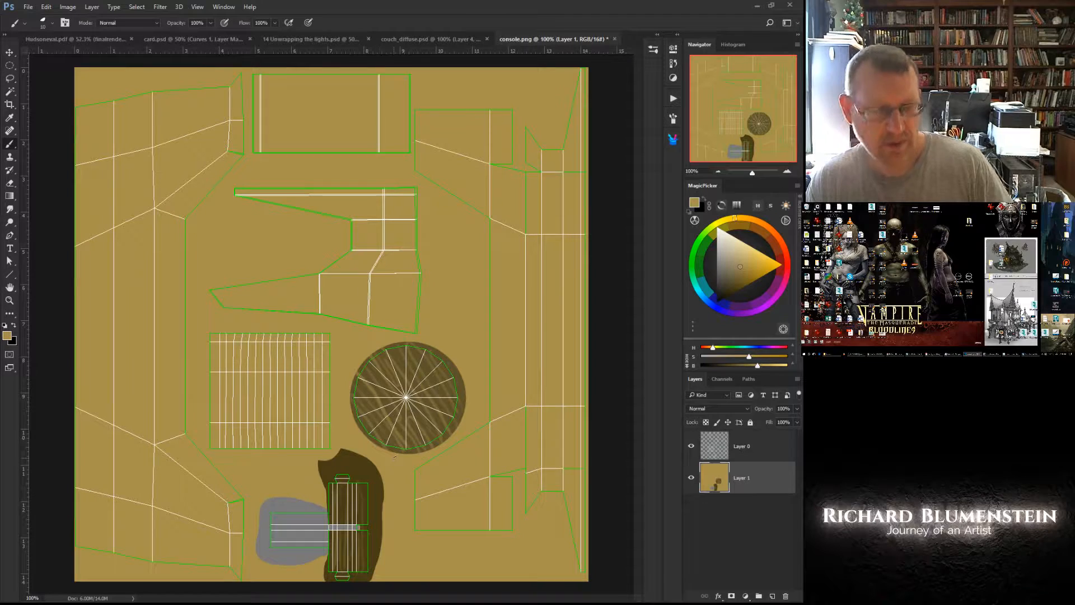
- Choose a darker brown and paint diagonal streaks across the lower part of the round tabletop, slightly over its edge
left_click(728, 284)
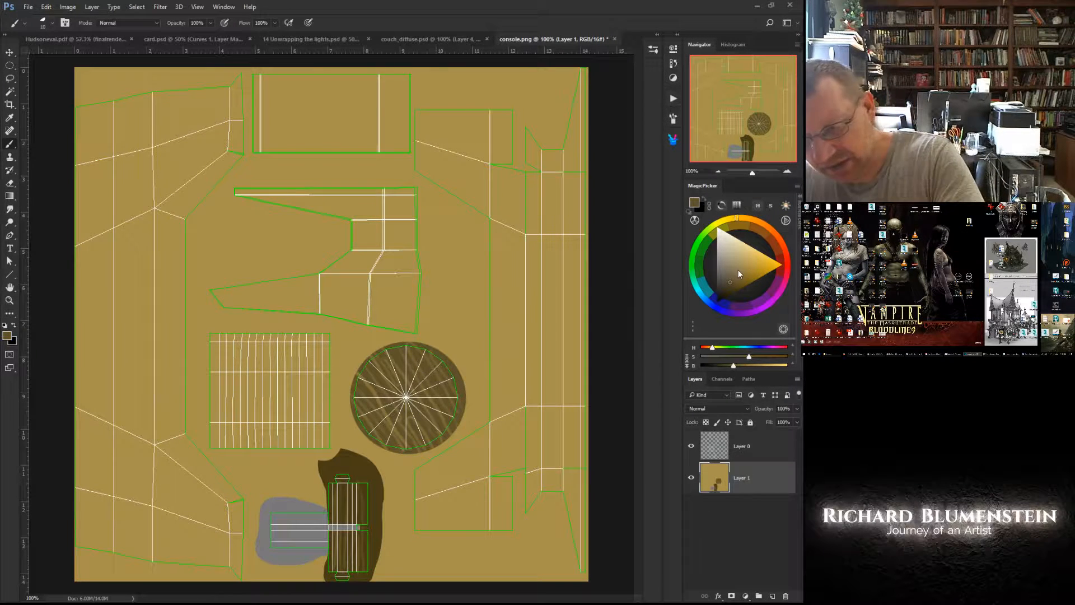
left_click(741, 280)
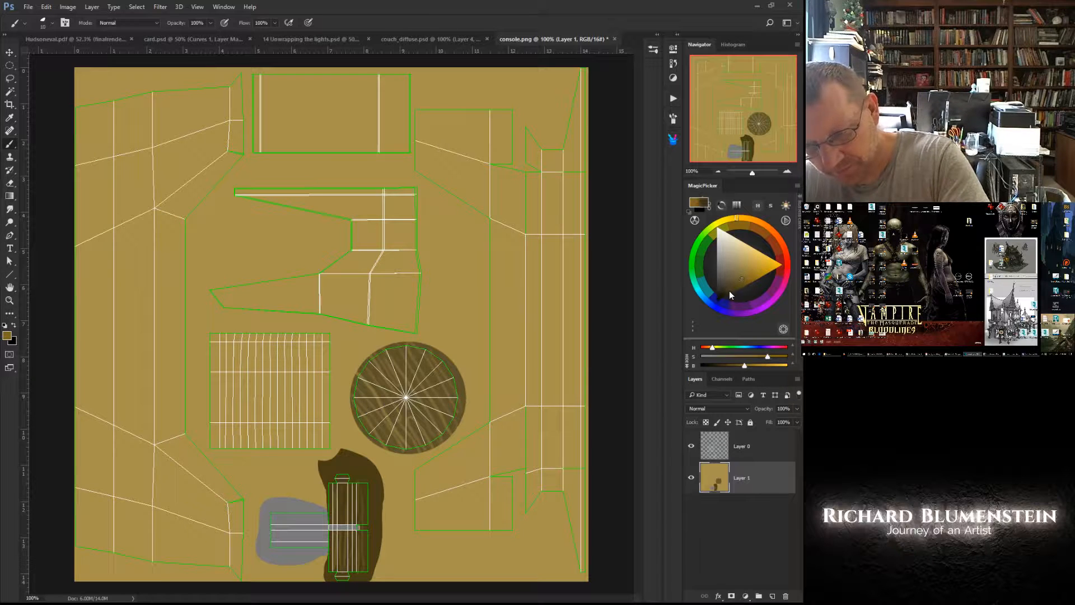
left_click(729, 286)
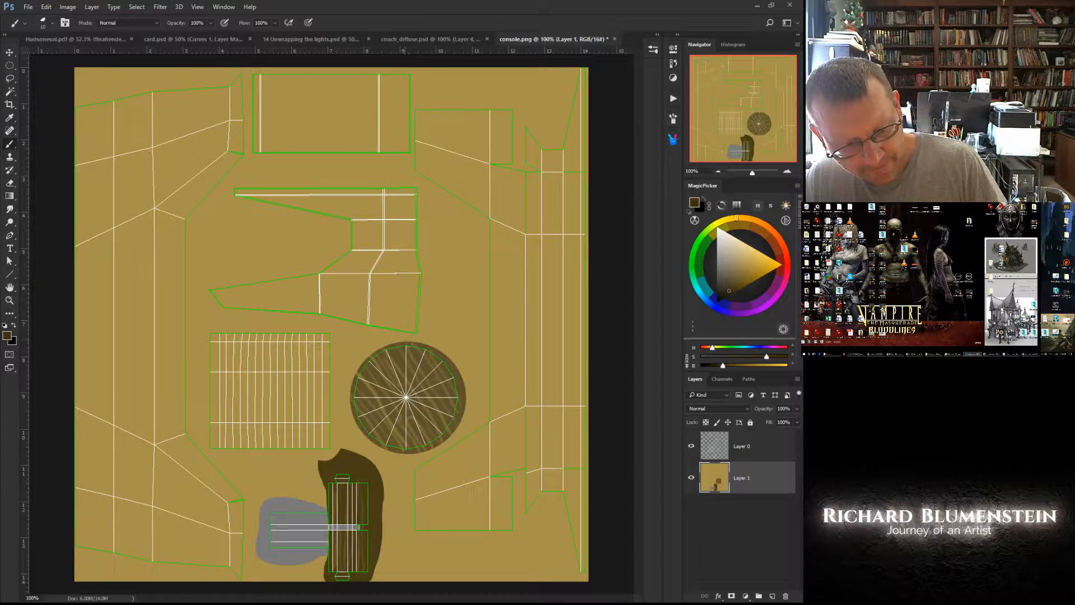
left_click_drag(455, 425, 462, 442)
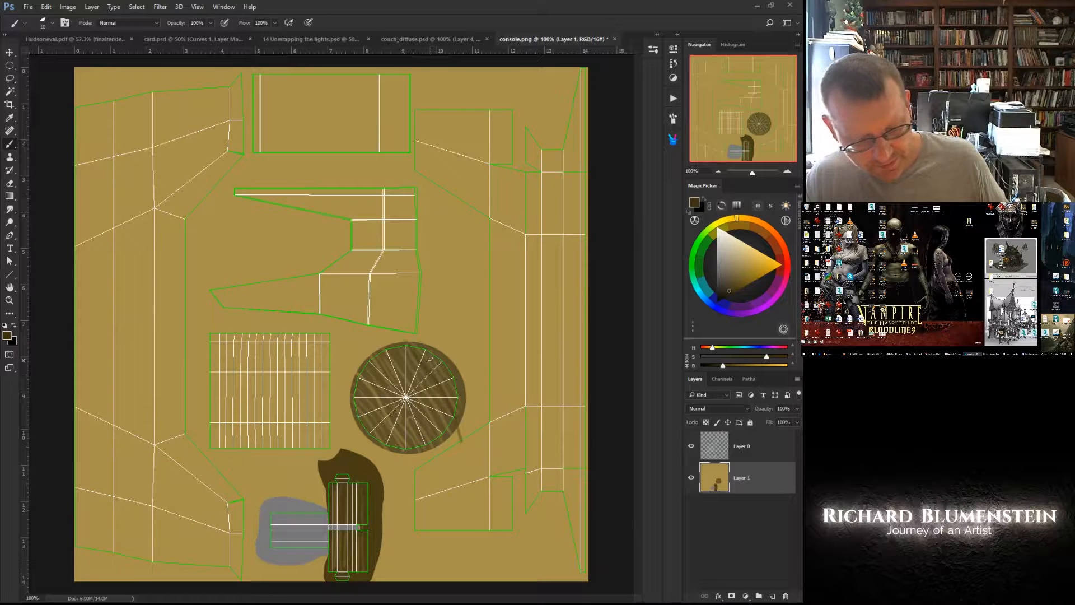
key("ctrl+z")
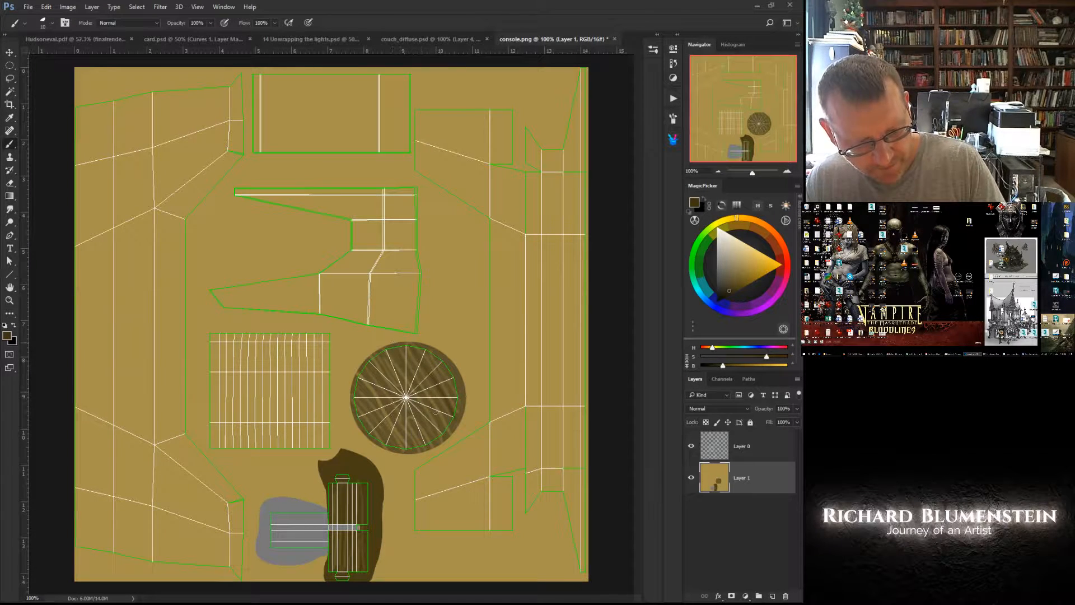
mouse_move(424, 395)
left_mouse_down()
mouse_move(450, 442)
mouse_move(425, 459)
left_mouse_up()
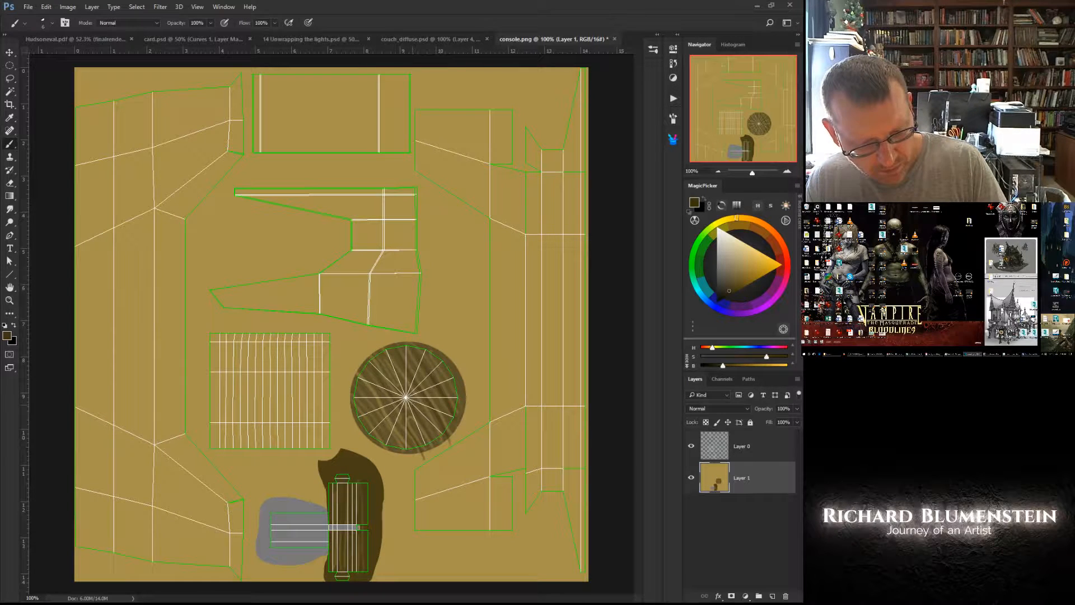
mouse_move(389, 367)
left_mouse_down()
mouse_move(401, 380)
mouse_move(376, 401)
mouse_move(416, 465)
left_mouse_up()
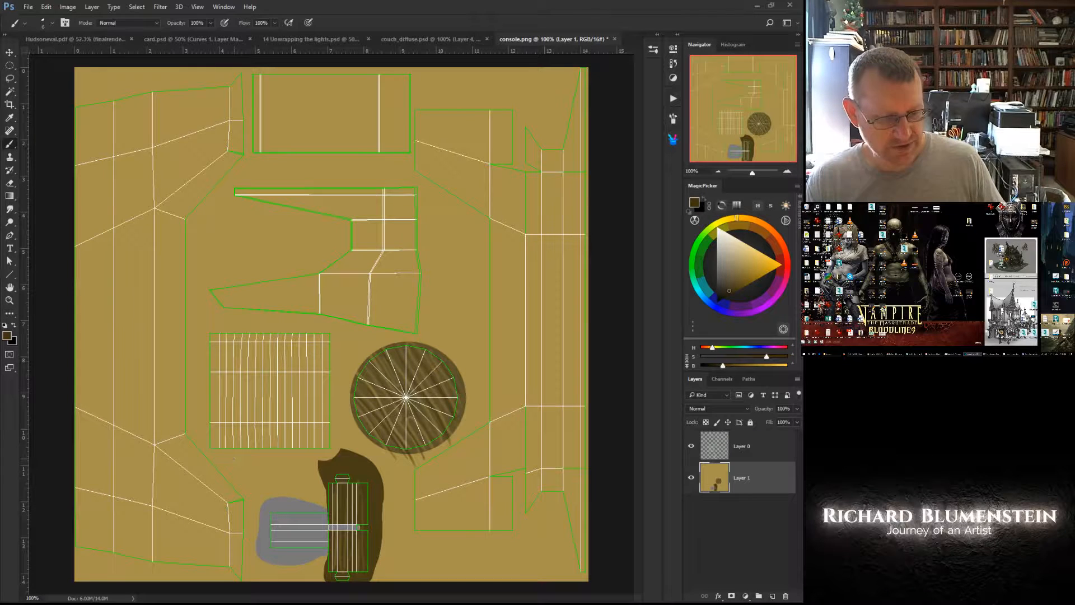
- Sample the brown of the round tabletop and paint straight horizontal lines along the ribbed rectangular shell's upper edge
left_click(462, 423, "alt")
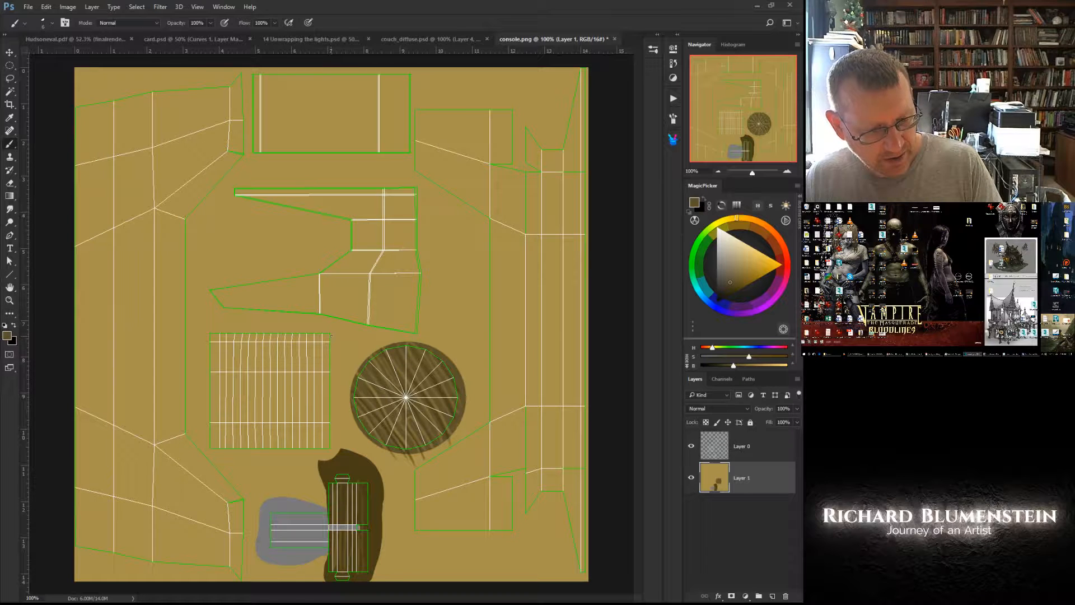
left_click(201, 338, "shift")
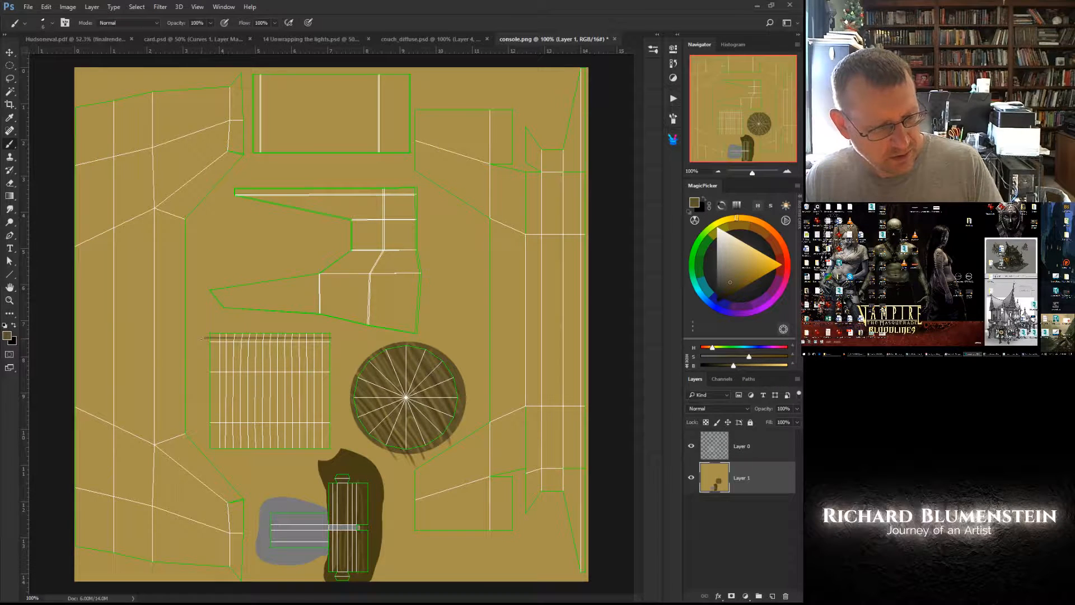
left_click_drag(330, 341, 205, 341, "shift")
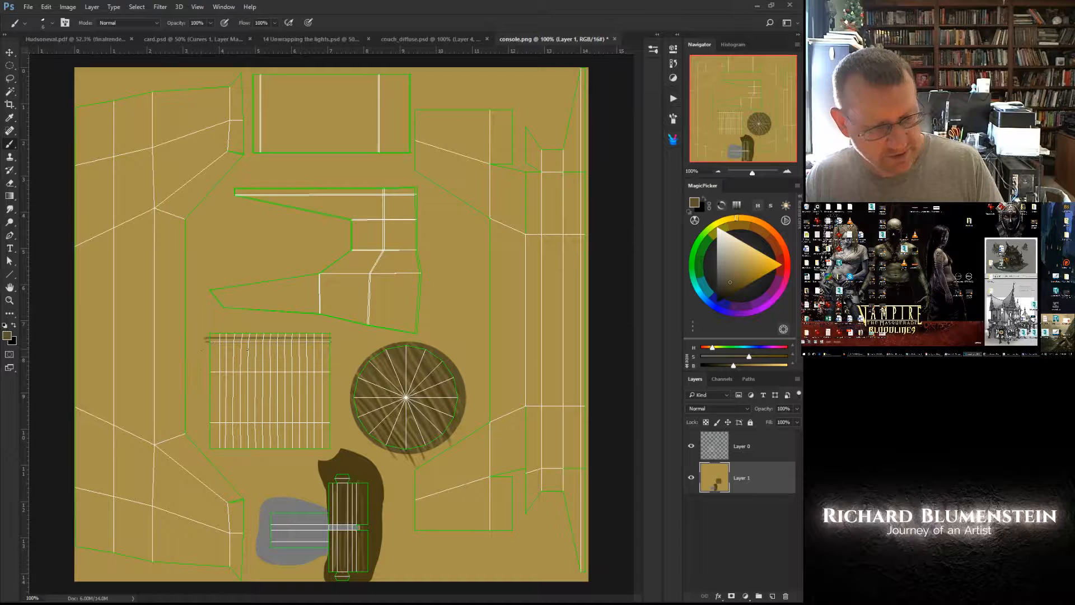
- Choose a pale cream colour and paint two straight horizontal highlight lines along the ribbed shell's upper edge
left_click(734, 244)
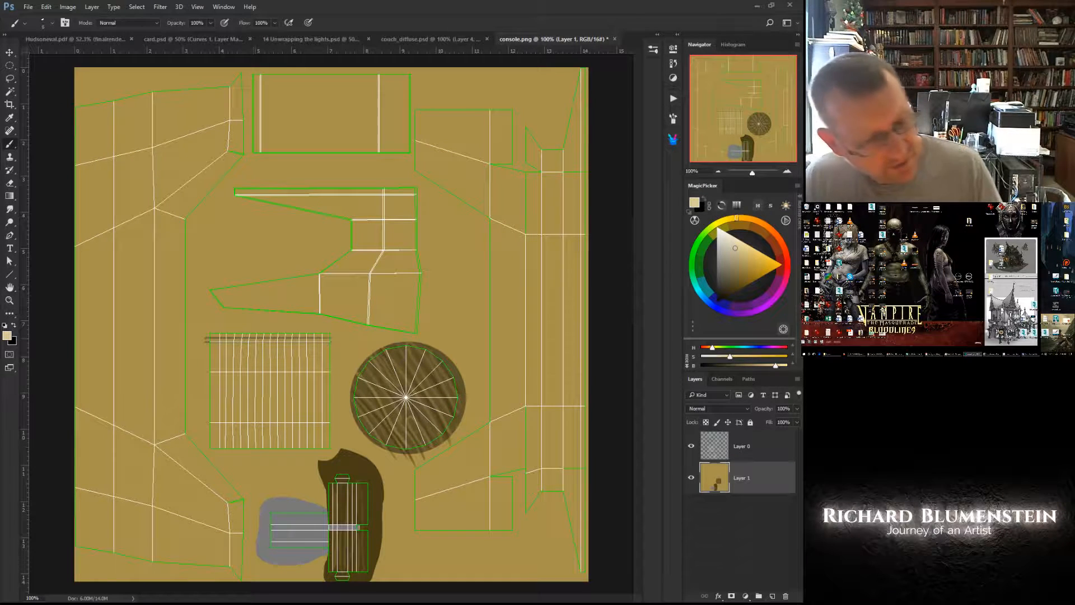
left_click_drag(208, 335, 335, 335, "shift")
left_click_drag(207, 339, 348, 338, "shift")
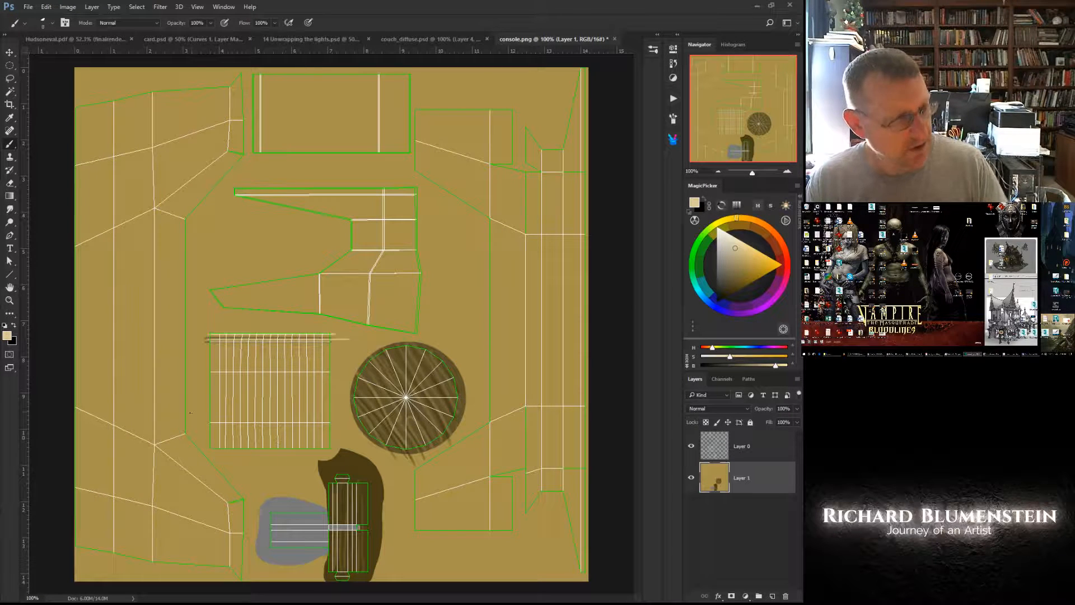
- Select a rectangular band over the ribbed shell's lower end and set the brush size to 28 px
left_click_drag(10, 65, 31, 66)
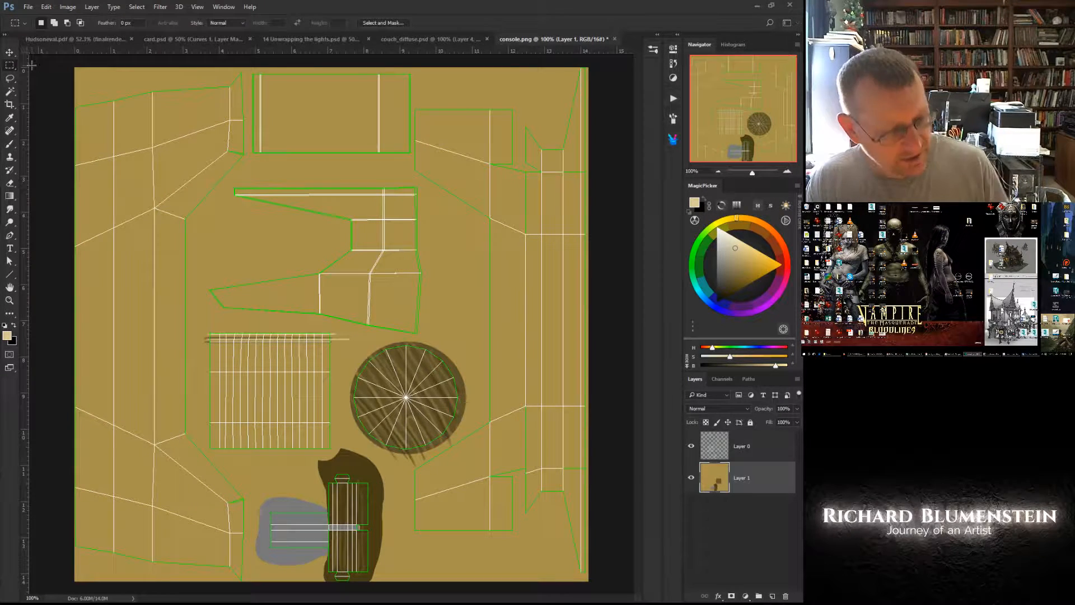
left_click_drag(204, 418, 337, 449)
right_click(290, 443)
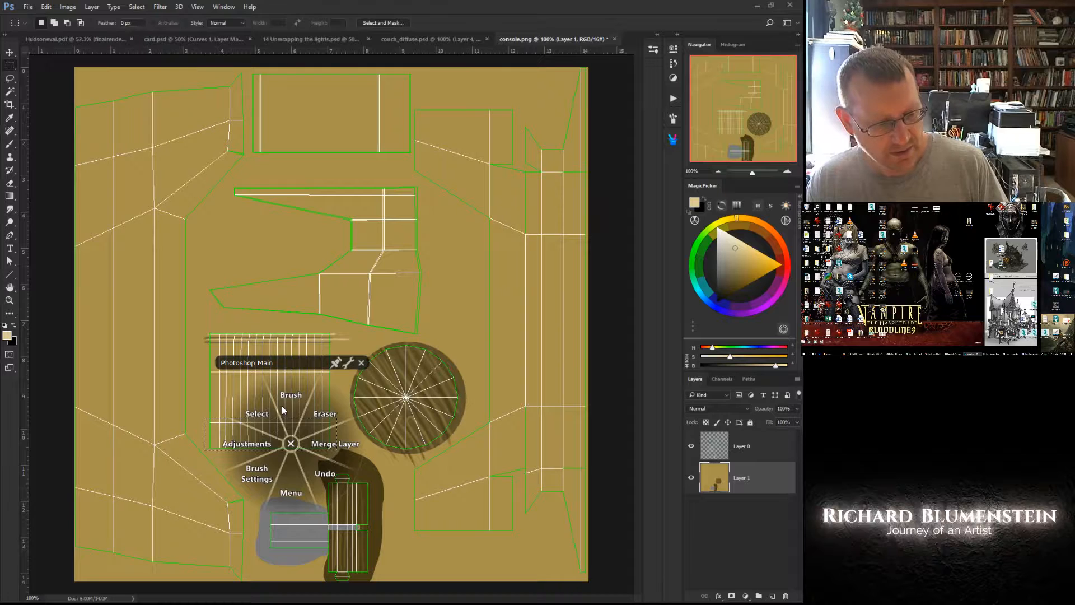
left_click(283, 402)
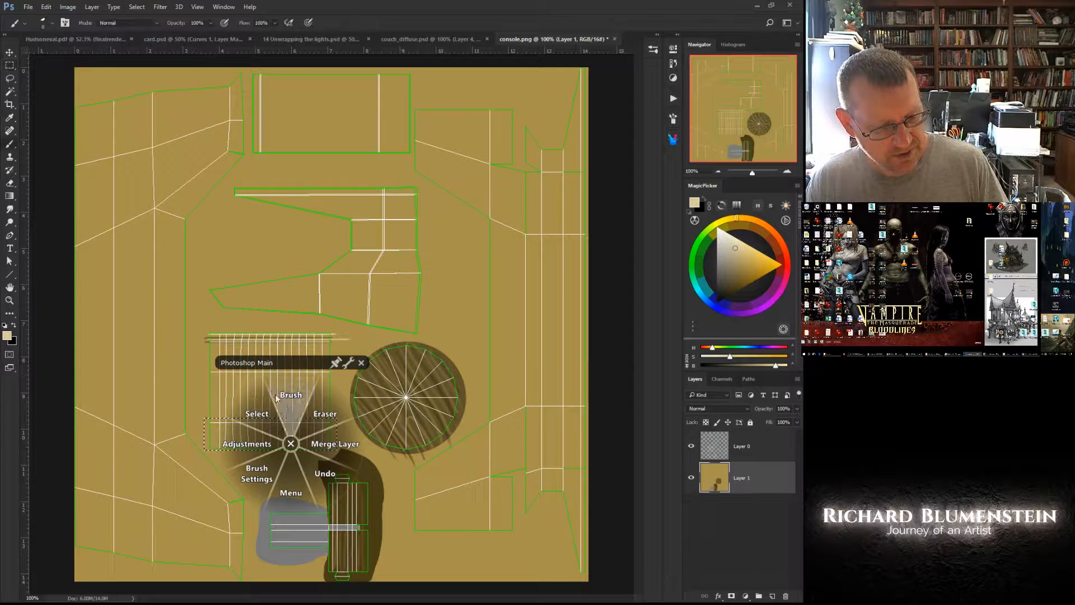
right_click(304, 435)
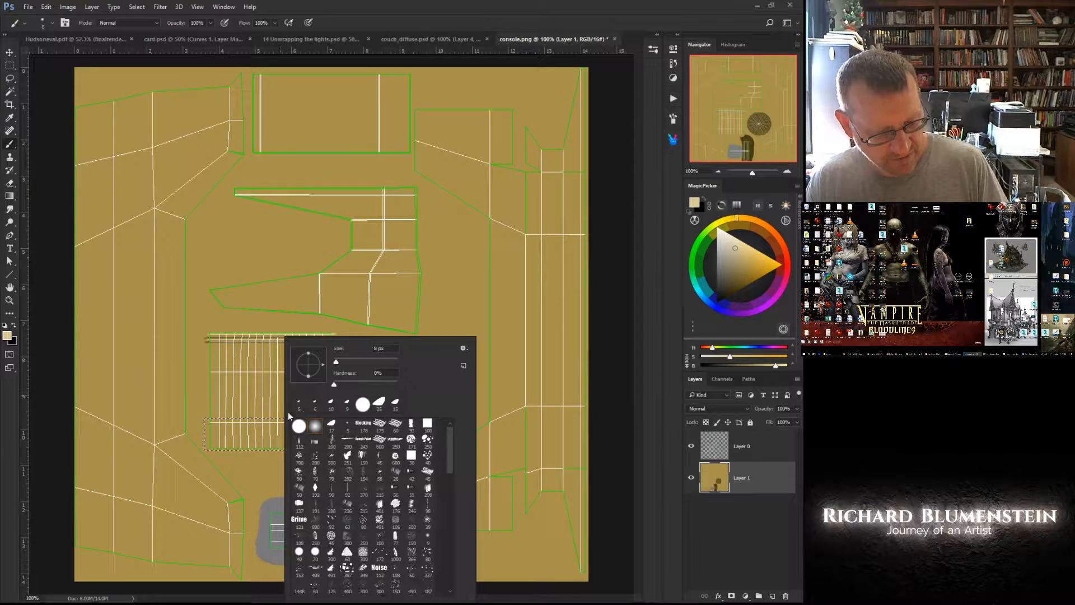
left_click(343, 361)
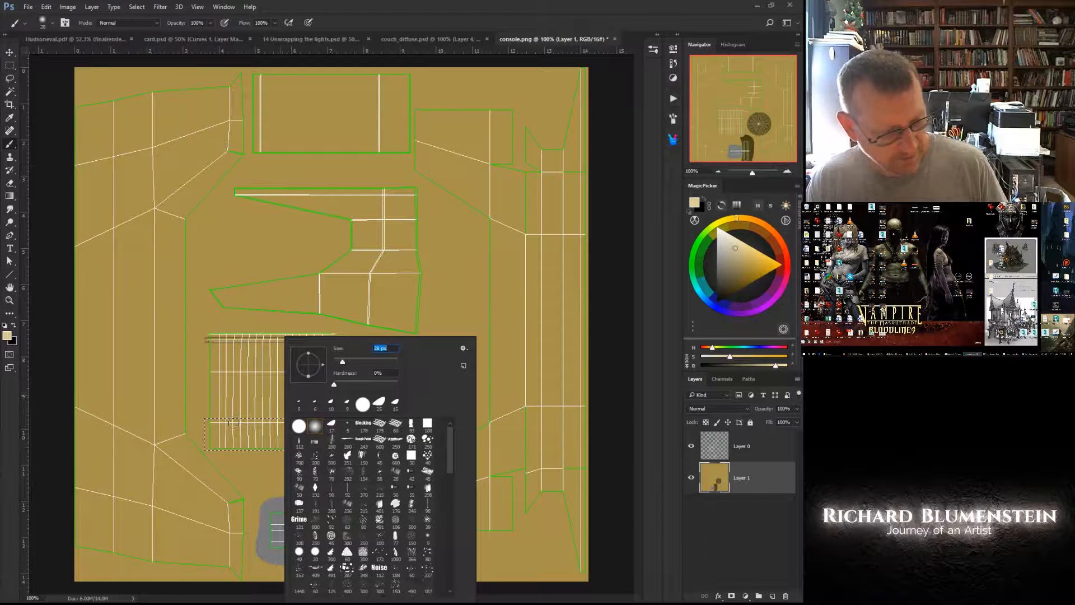
key("Return")
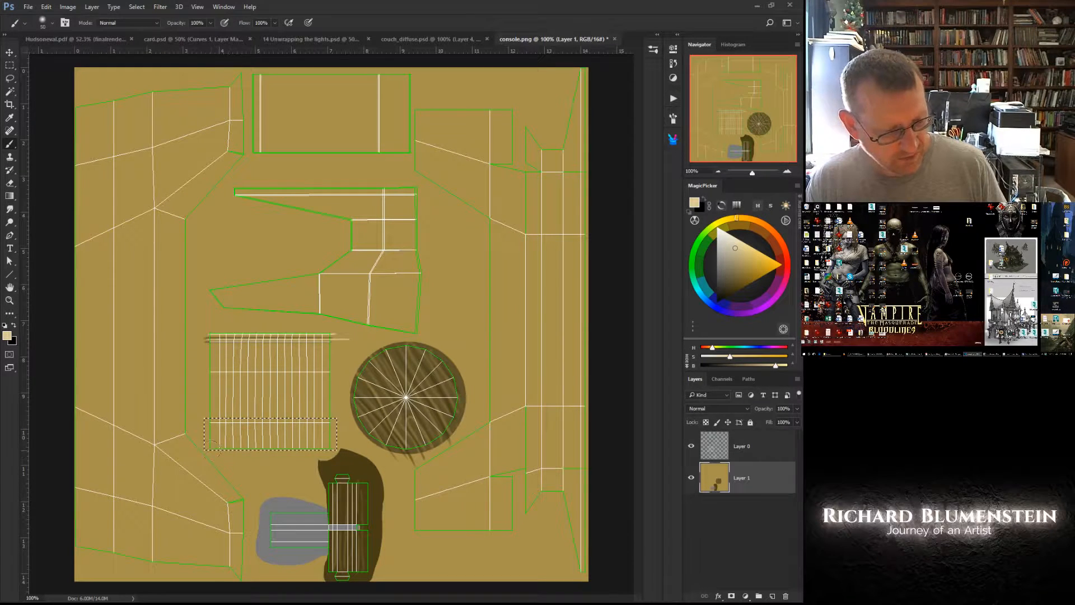
- Paint a soft cream highlight along the lower edge of the selected band, enlarging the brush, and deselect
mouse_move(213, 445)
left_mouse_down()
mouse_move(330, 425)
mouse_move(330, 446)
left_mouse_up()
right_click_drag(331, 448, 381, 521, "alt")
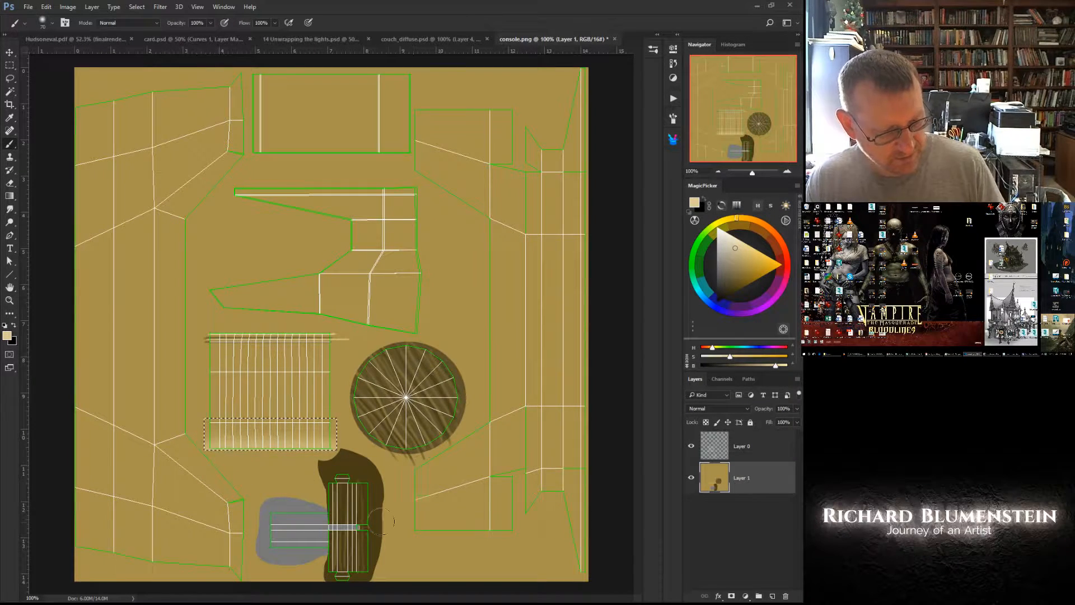
middle_click(270, 470)
left_click(235, 441)
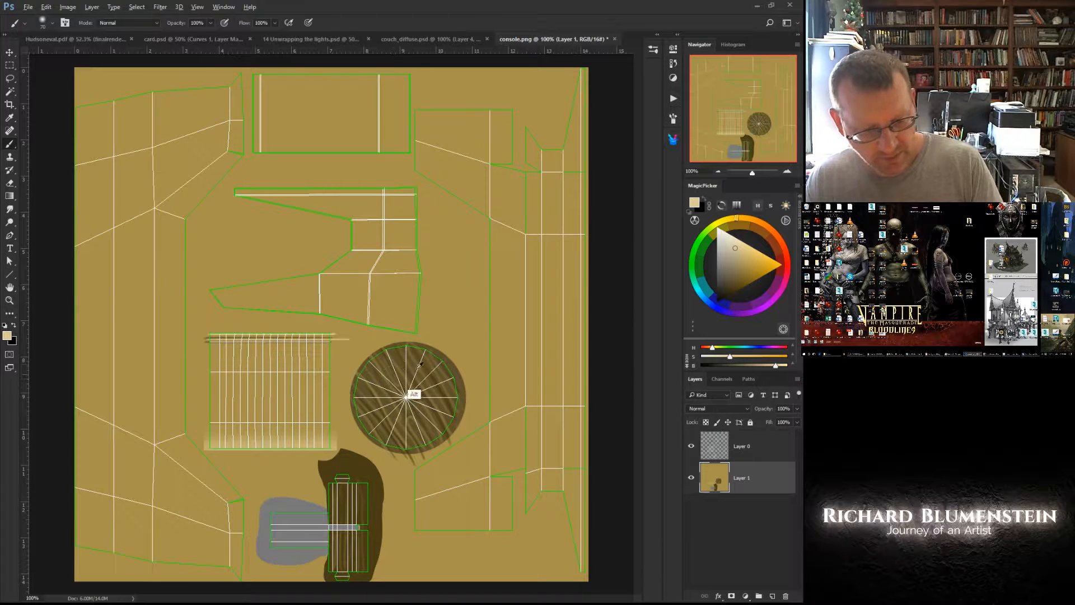
- Sample the brown of the round tabletop and paint a soft shadow band across the ribbed shell's upper middle
left_click(452, 391, "alt")
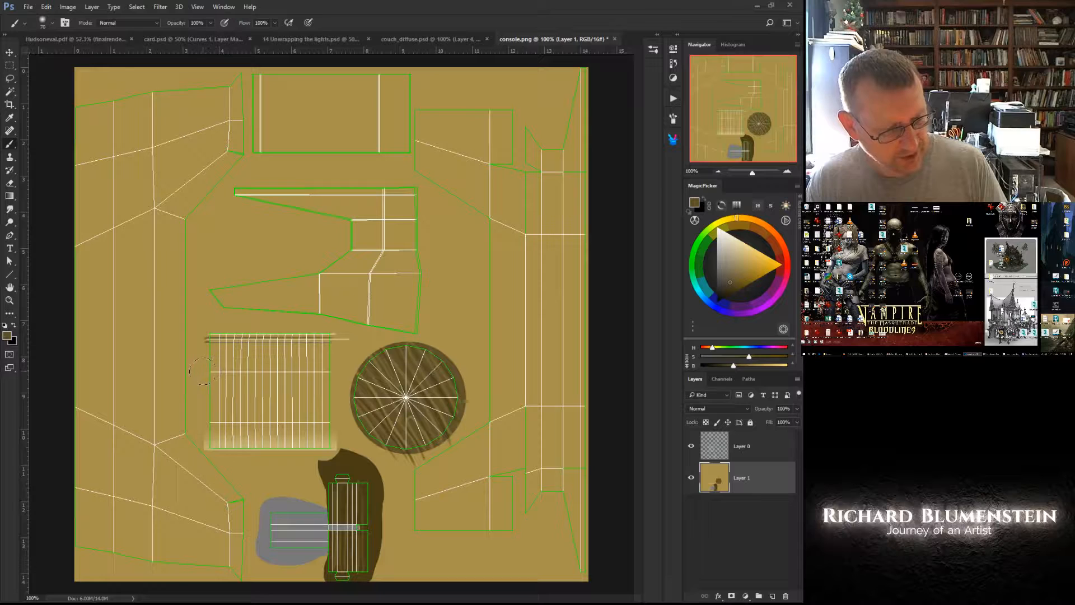
left_click_drag(207, 370, 336, 372)
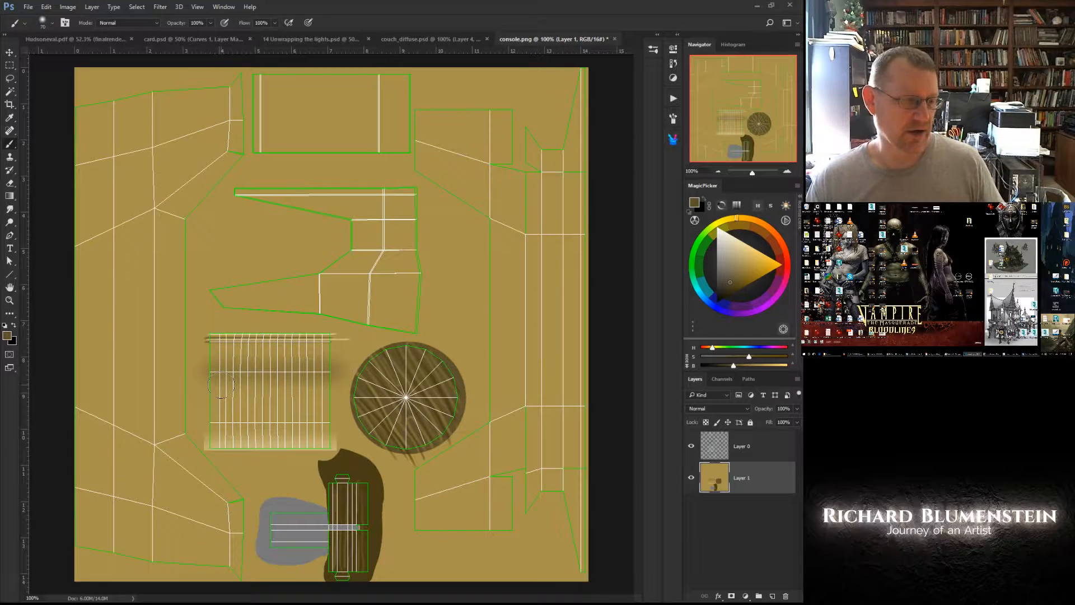
middle_click(247, 392)
left_click(211, 392)
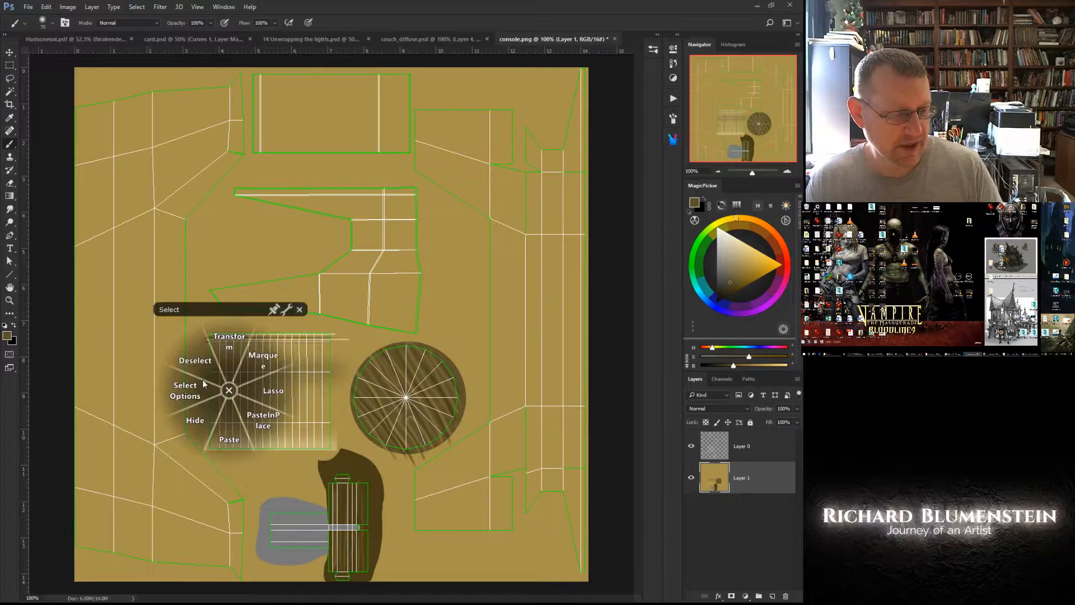
left_click(205, 387)
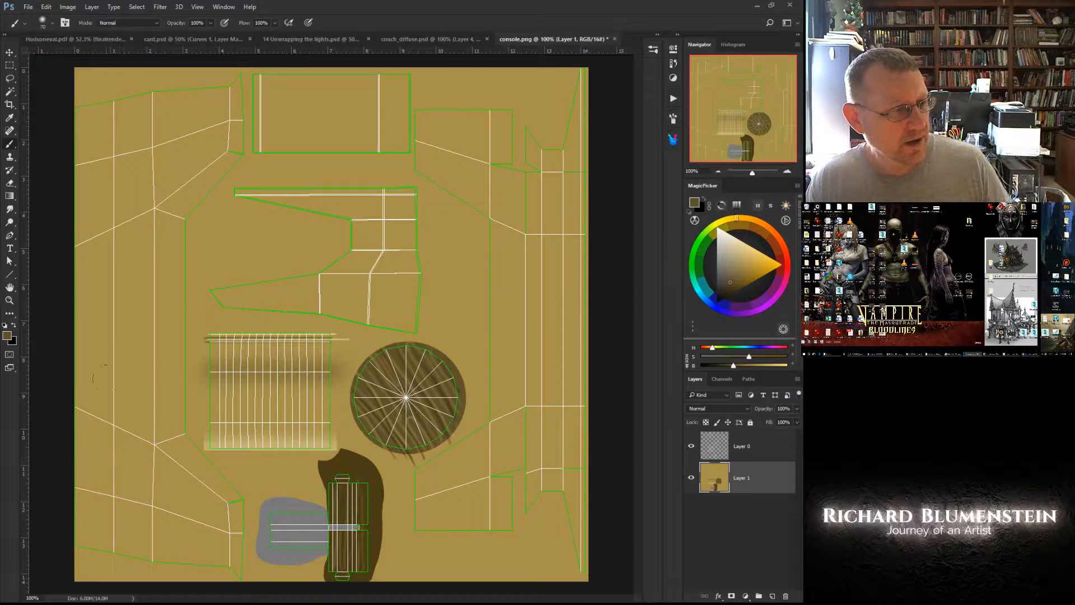
- Add a new empty layer above the gold base layer
middle_click(178, 398)
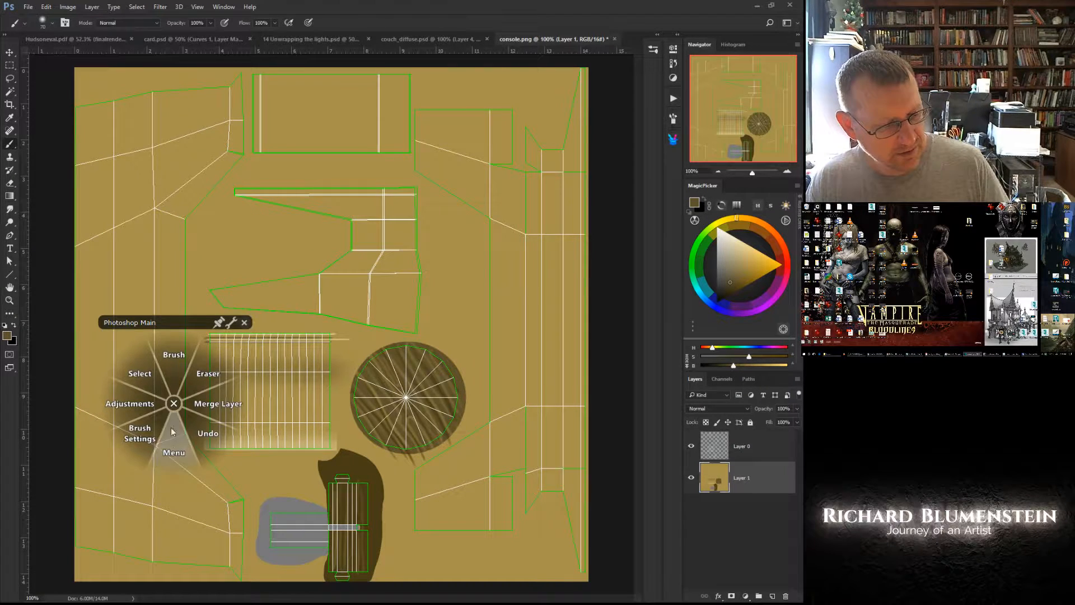
left_click(175, 450)
left_click(165, 390)
left_click(488, 186)
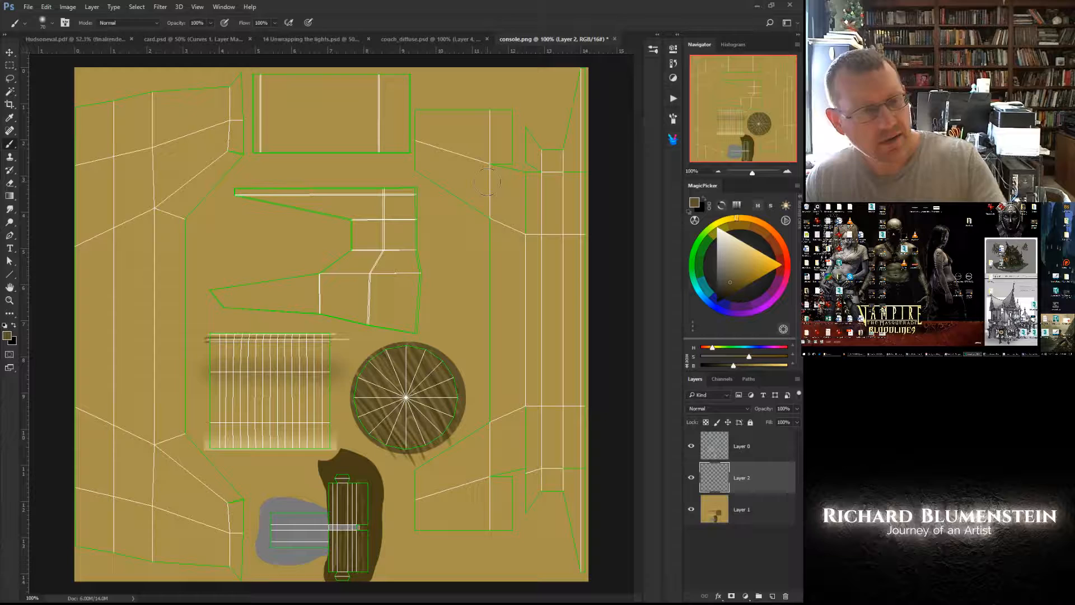
- Select a small horizontal rectangle on the large left shell and fill it with light grey using the brush
left_click(10, 65)
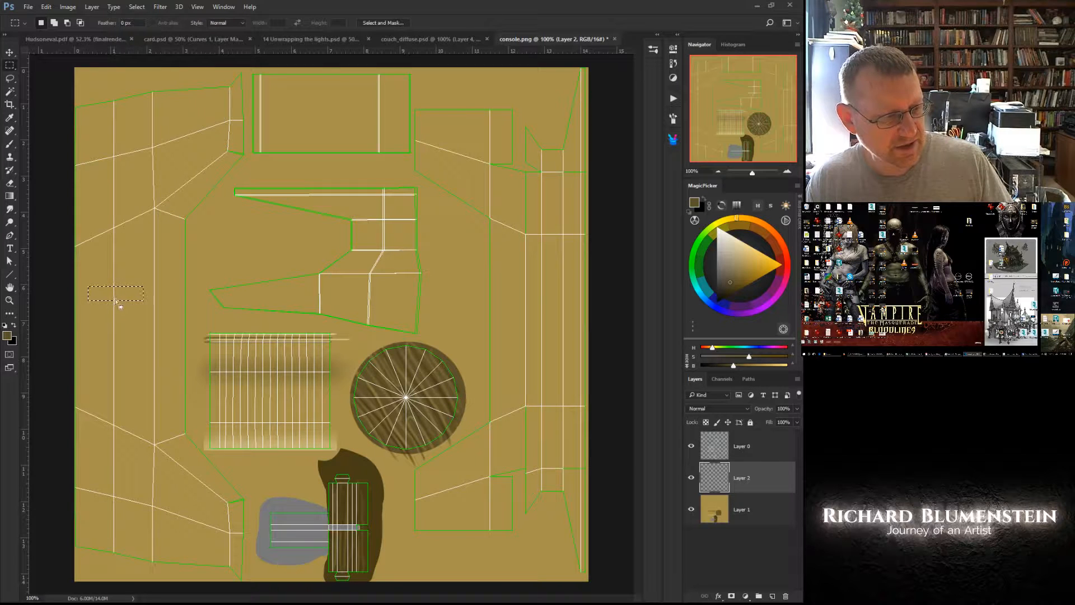
right_click(117, 302)
left_click(124, 248)
left_click_drag(721, 264, 725, 250)
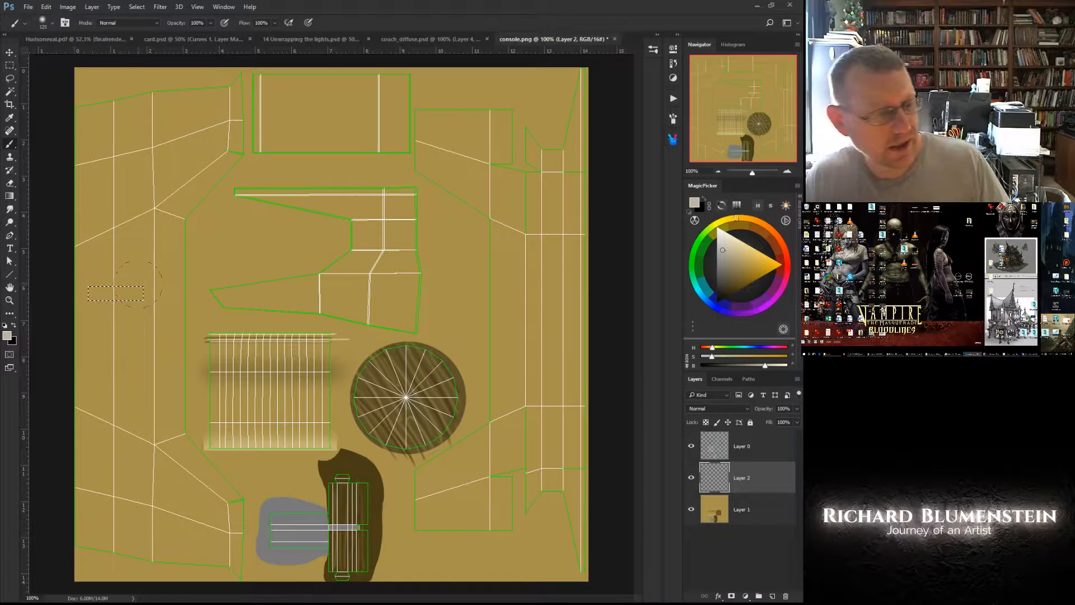
left_click_drag(147, 294, 153, 297)
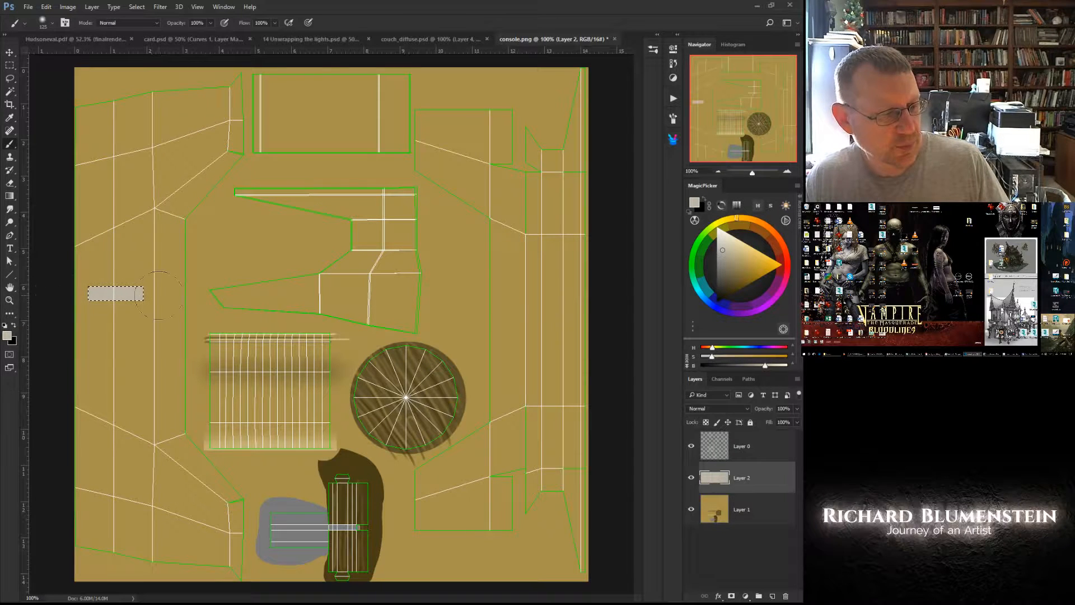
- Choose dark grey and a small brush, and paint a row of tick marks along the light grey rectangle's lower edge
left_click(724, 278)
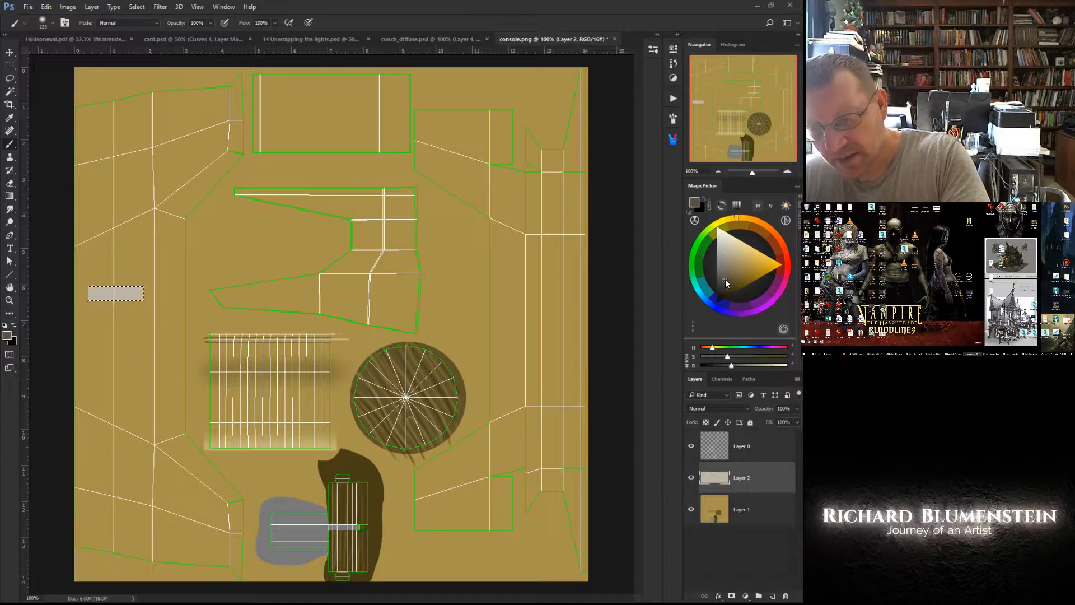
right_click(145, 296)
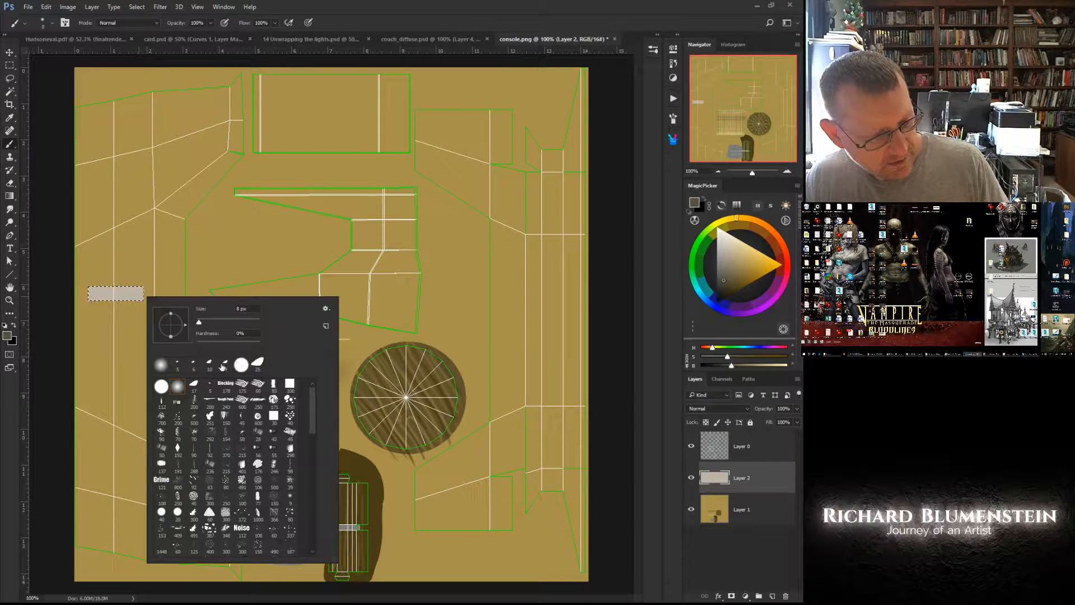
left_click(239, 364)
left_click(134, 292)
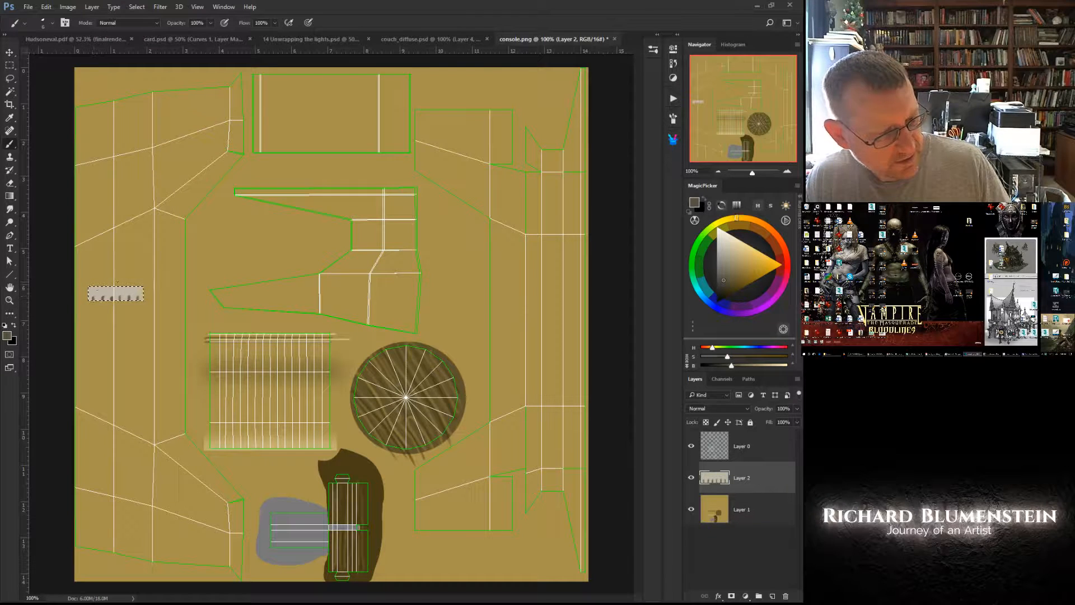
- Choose bright red, shrink the brush and paint a short vertical needle at the light grey rectangle's upper centre
left_click(788, 262)
left_click(770, 262)
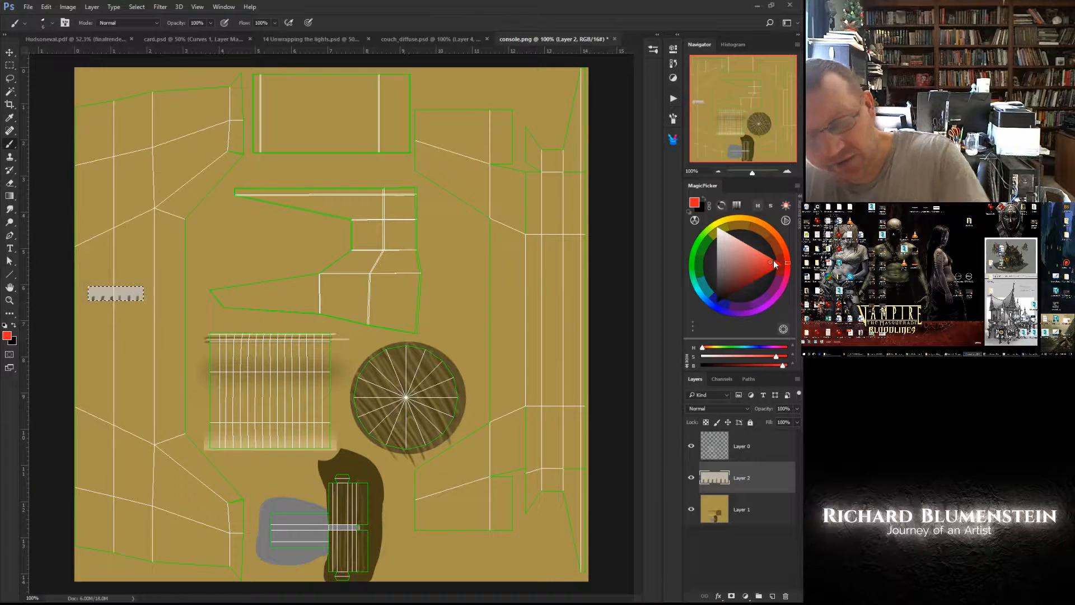
key("bracketleft")
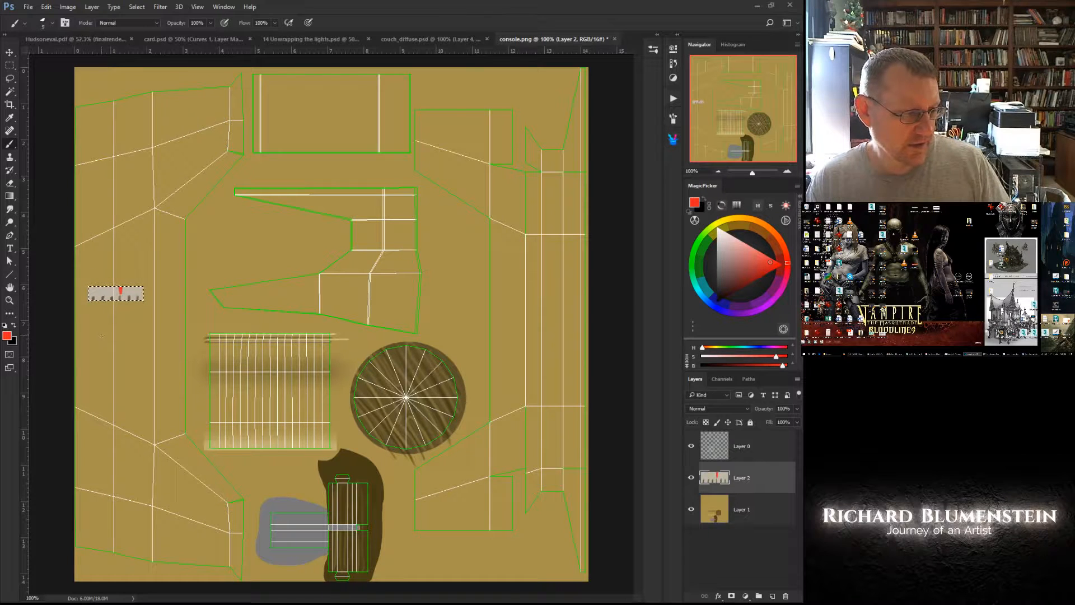
- Enlarge the brush and clear the selection around the gauge
key("bracketright")
key("bracketright")
key("bracketright")
key("bracketright")
key("bracketright")
key("bracketright")
key("bracketright")
right_click(139, 358)
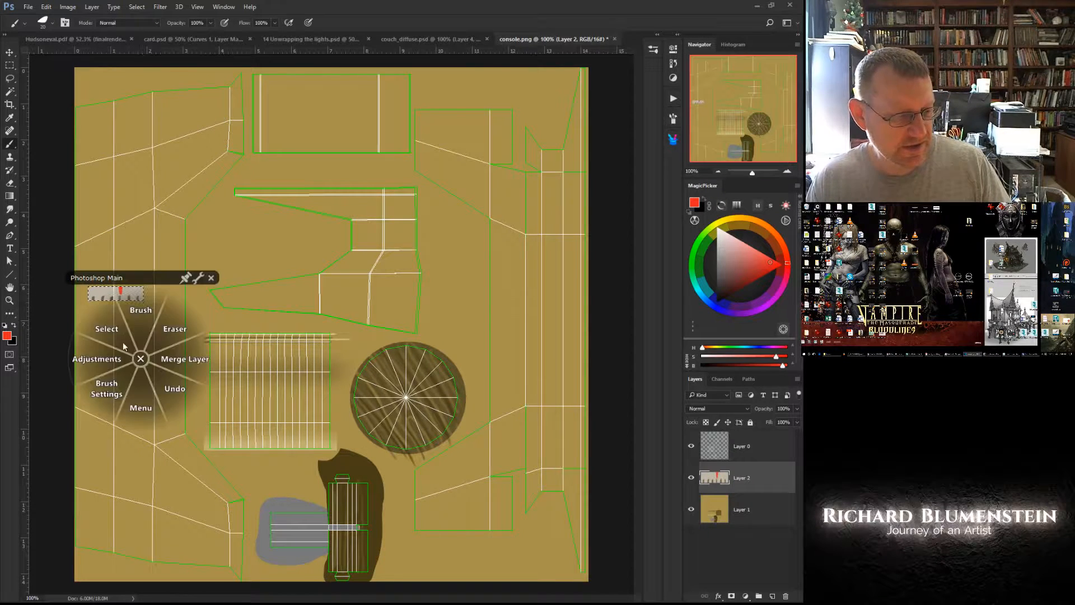
left_click(111, 330)
left_click(79, 306)
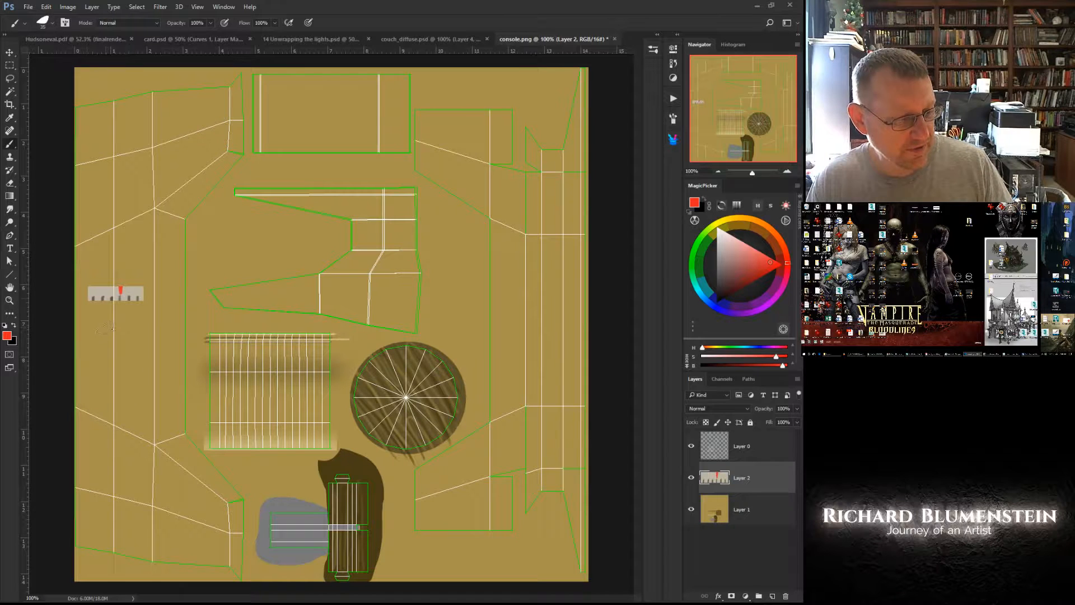
- Fill a small circular selection on the large left shell with the gauge's light grey and duplicate it to make seven circles
right_click(10, 65)
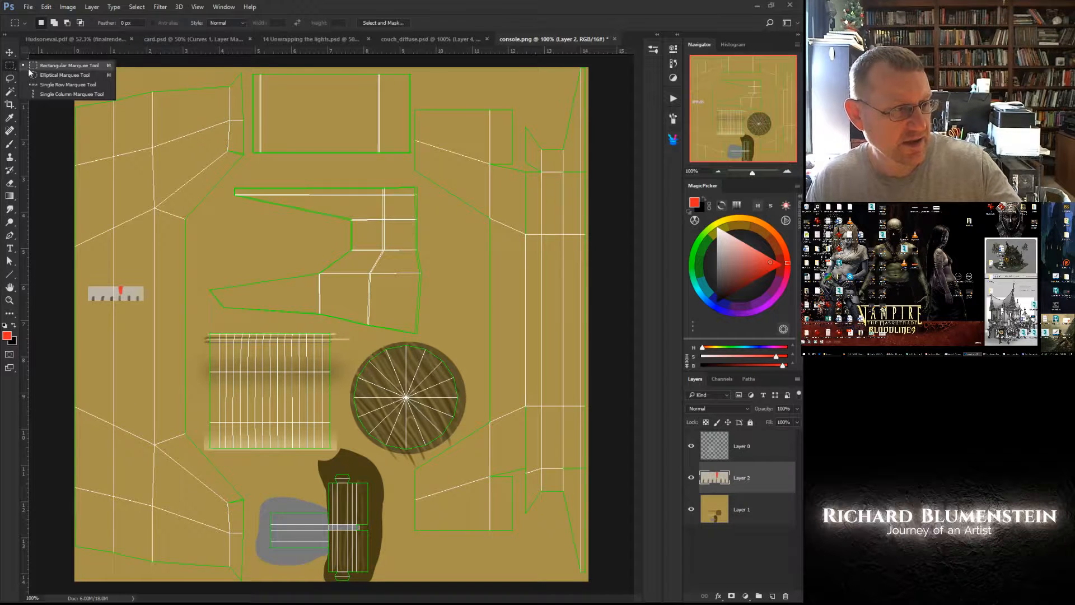
left_click(34, 76)
left_click_drag(92, 226, 99, 143)
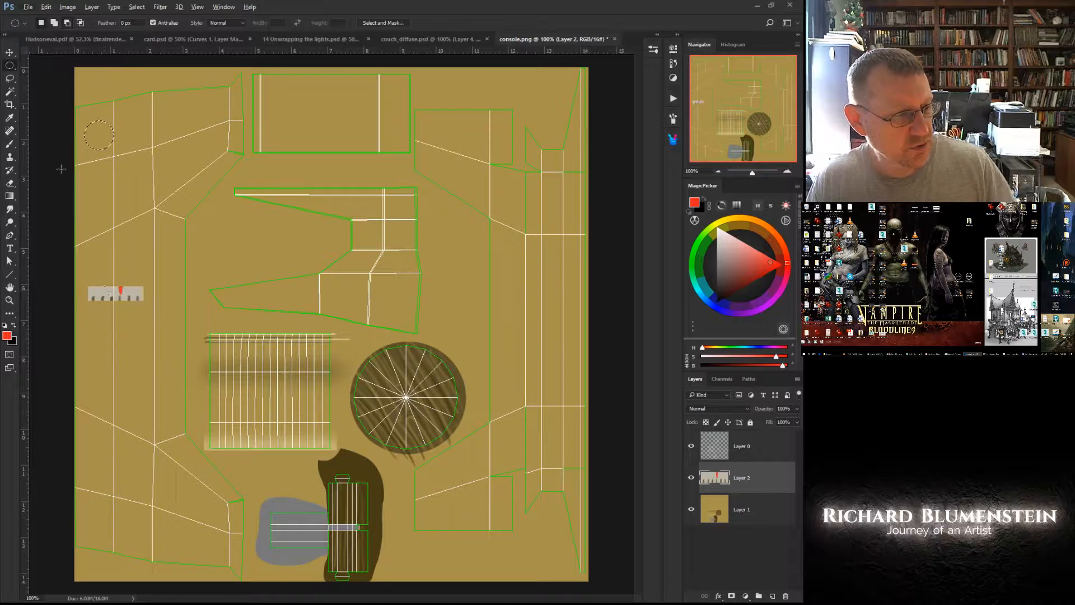
right_click(125, 247)
left_click(124, 206)
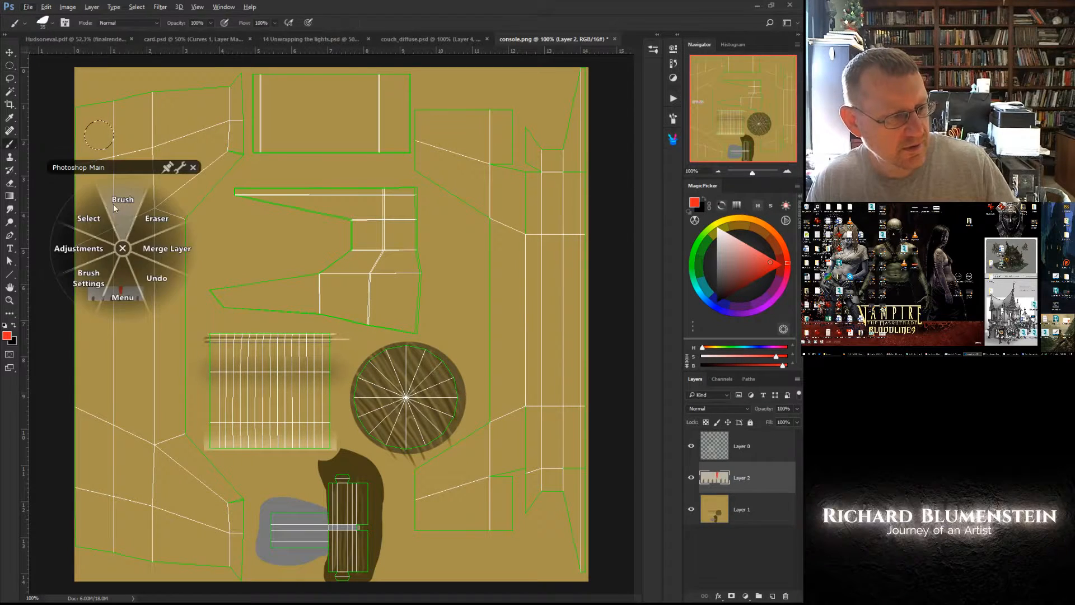
left_click(110, 291, "alt")
key("bracketright")
key("bracketright")
key("bracketright")
key("bracketright")
key("bracketright")
key("bracketright")
mouse_move(97, 128)
left_mouse_down()
mouse_move(99, 185)
mouse_move(133, 119)
mouse_move(132, 205)
mouse_move(92, 475)
mouse_move(136, 477)
mouse_move(136, 533)
left_mouse_up()
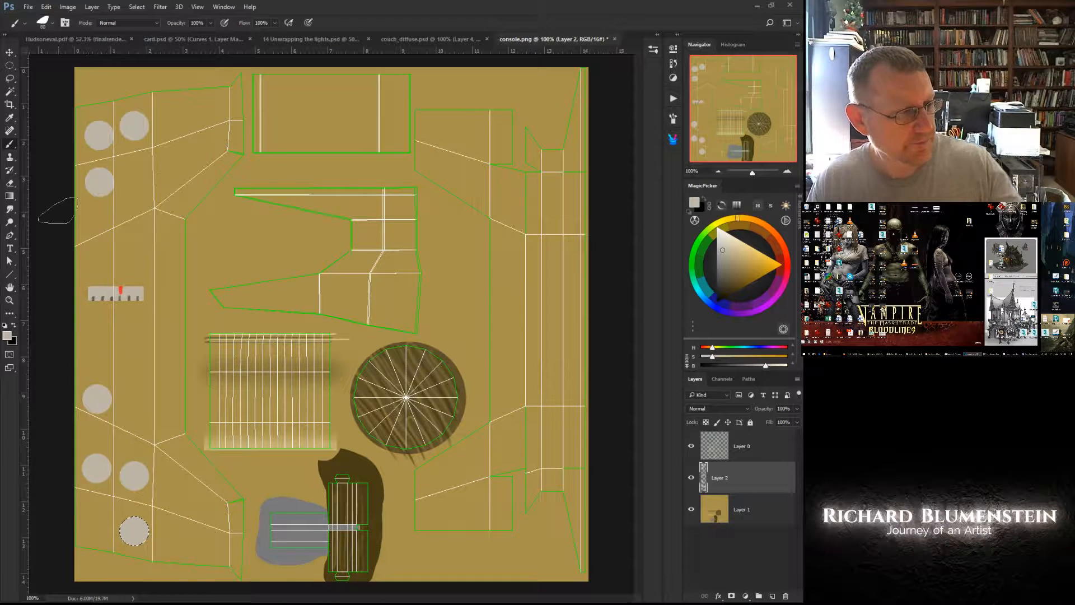
- Select the gauge and place one copy above and one copy below the original on the left shell
key("m")
mouse_move(85, 279)
left_mouse_down()
mouse_move(147, 303)
mouse_move(103, 310)
mouse_move(103, 365)
mouse_move(99, 226)
left_mouse_up()
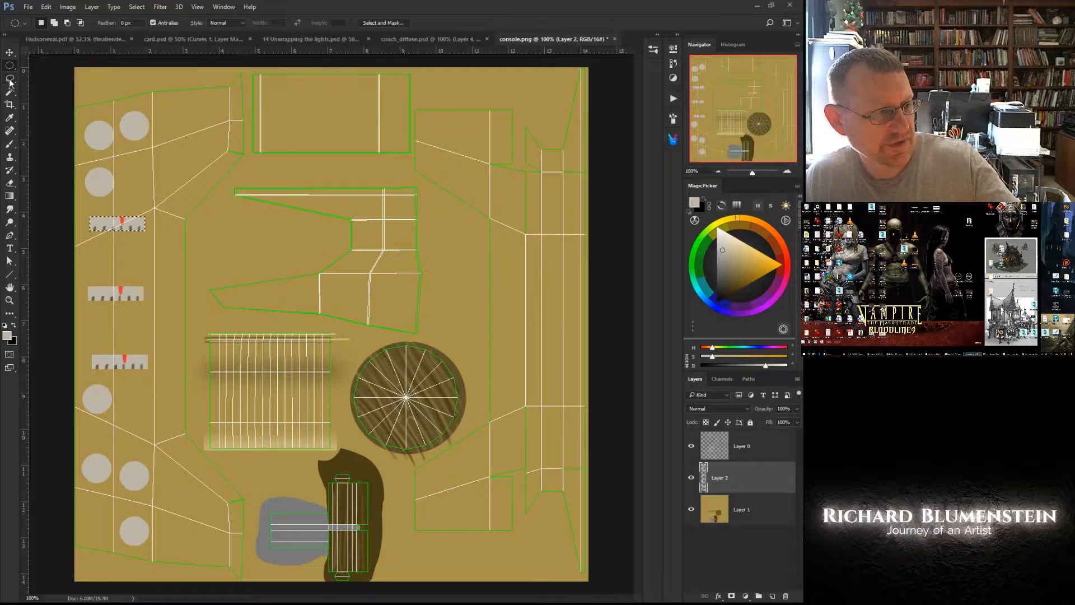
- Fill a tiny circular selection on the left shell with medium blue and duplicate it to scatter six blue dots
key("alt")
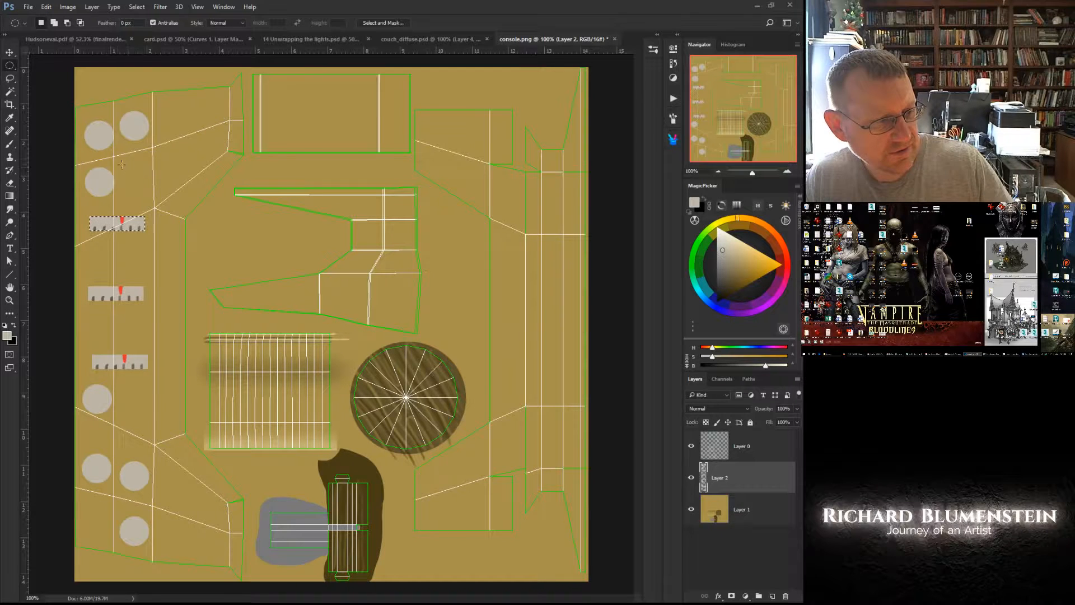
left_click_drag(126, 166, 131, 173, "alt")
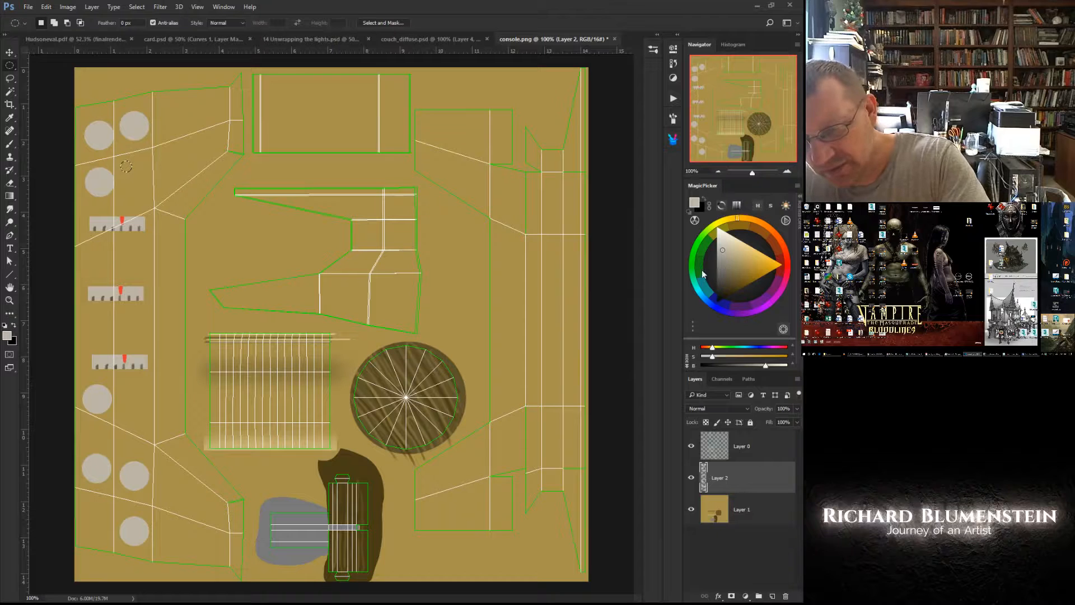
left_click(699, 290)
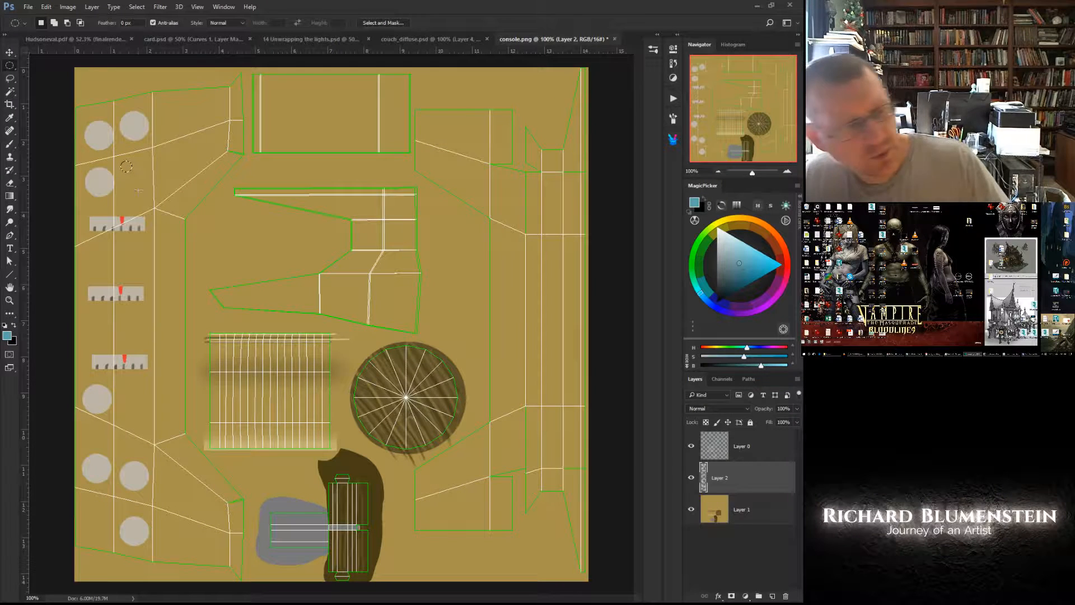
left_click(127, 153)
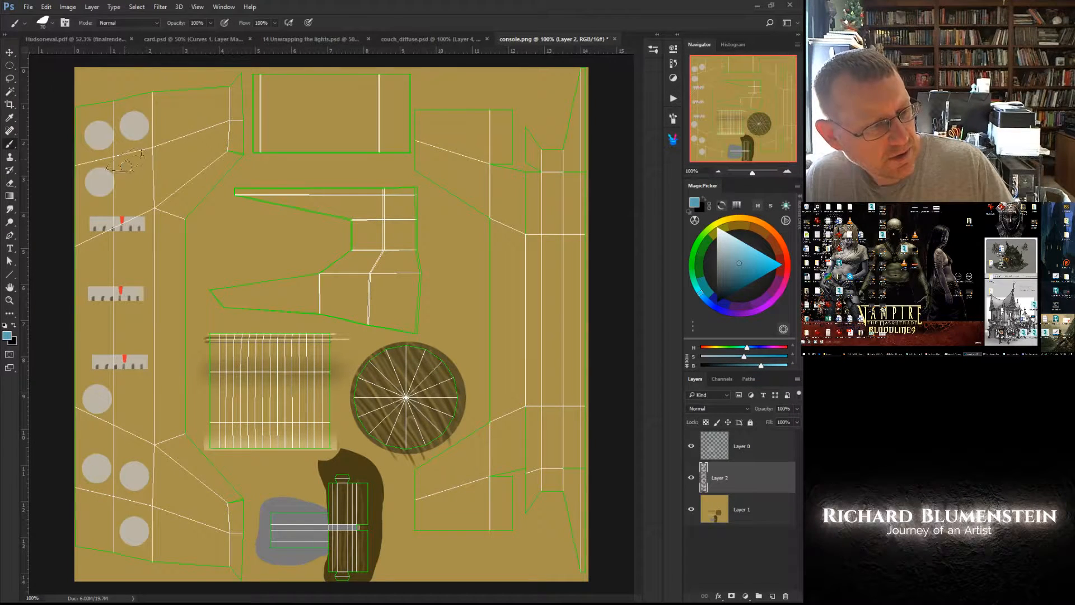
left_click_drag(126, 166, 183, 106, "ctrl+alt")
left_click_drag(184, 106, 98, 531, "ctrl+alt")
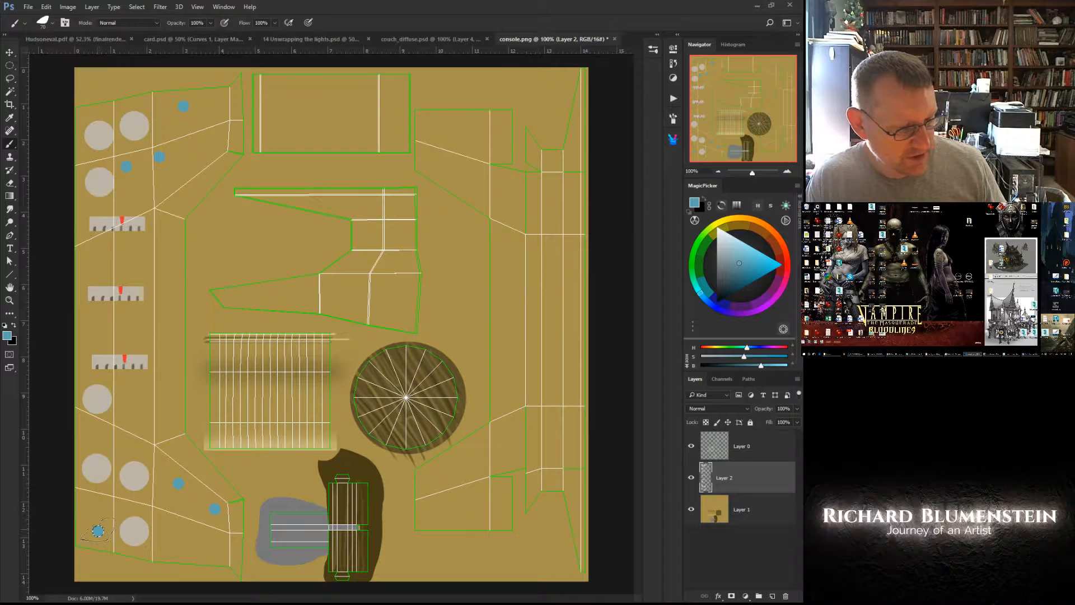
- Move the dot selection to the lower part of the left shell, fill it with pale yellow and duplicate it into four dots
left_click_drag(98, 531, 126, 443, "ctrl+alt")
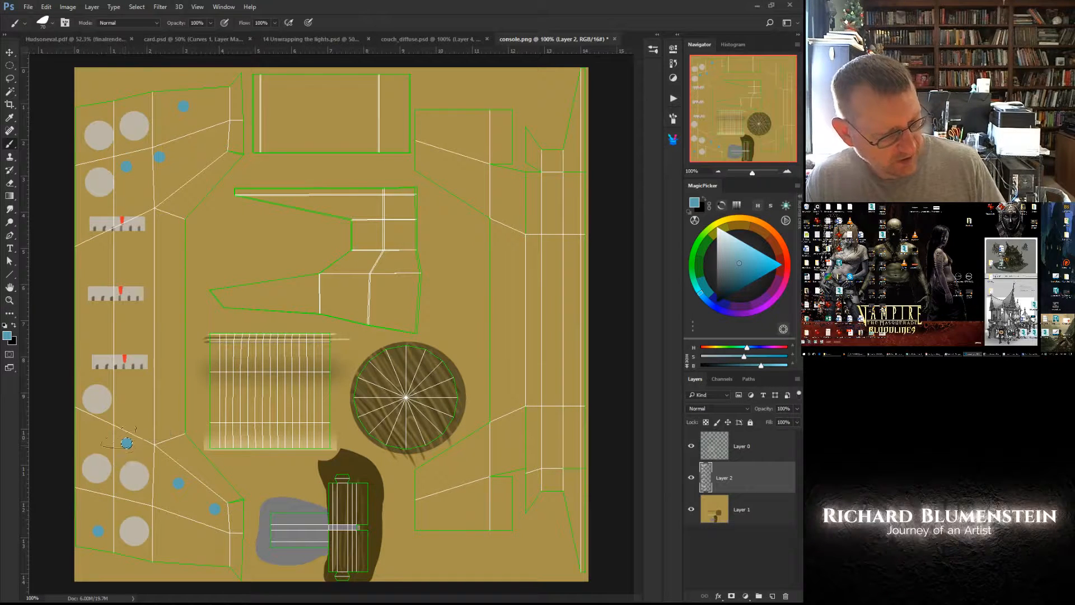
left_click(730, 223)
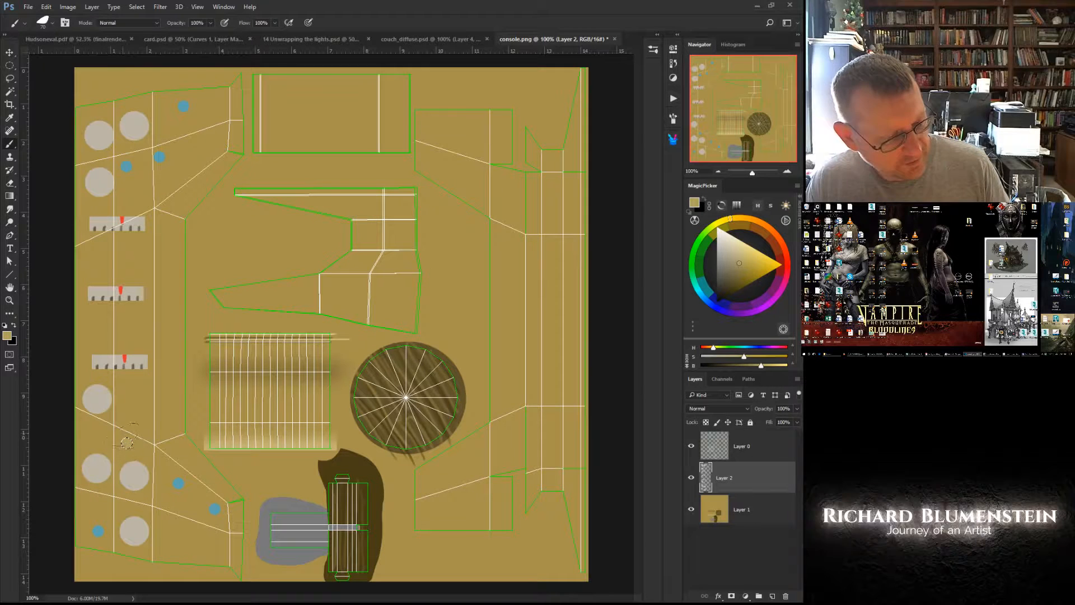
left_click(742, 250)
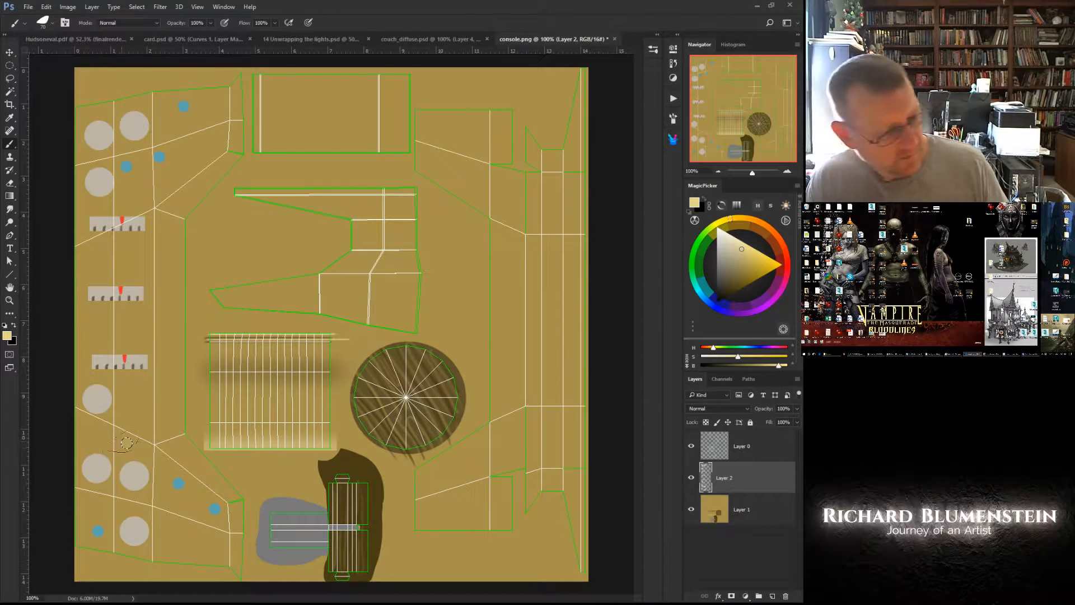
left_click(127, 443)
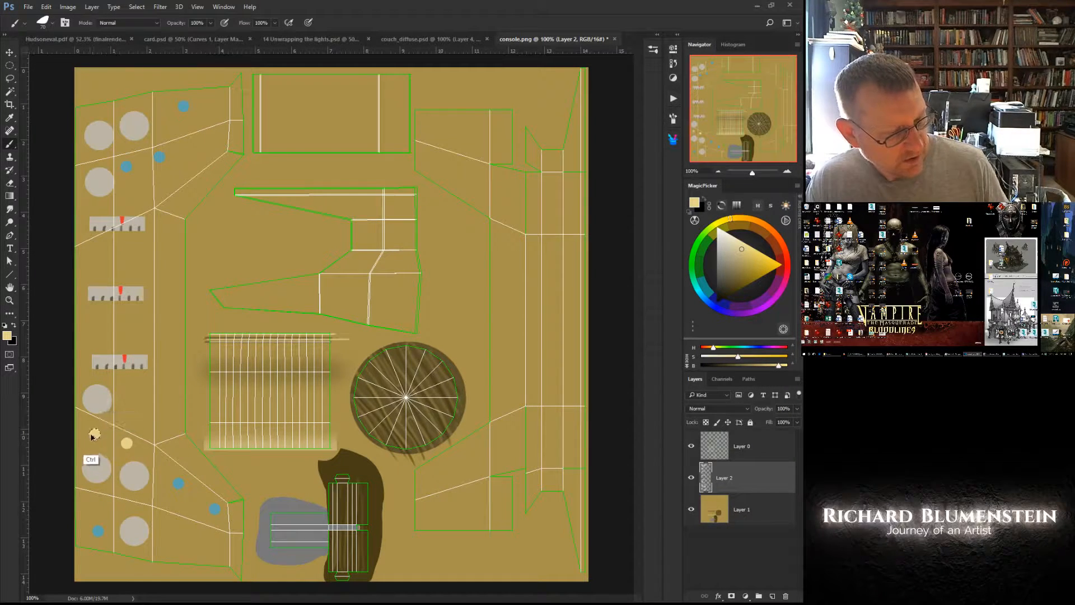
left_click_drag(93, 436, 163, 109, "ctrl+alt")
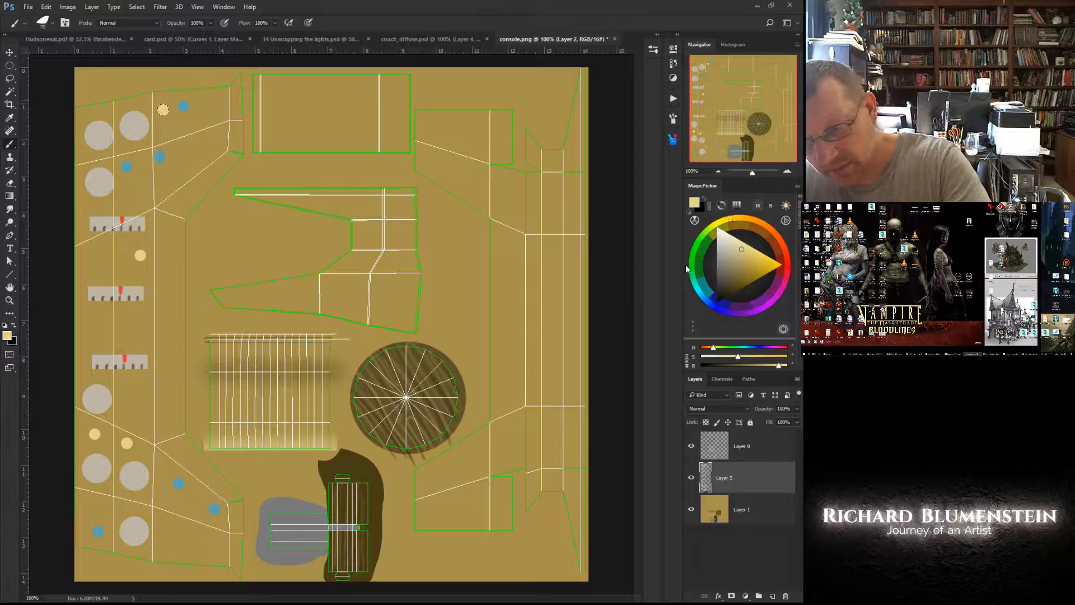
- Choose light green and place three green dots of the same size at the upper, middle and lower parts of the left shell
left_click(714, 307)
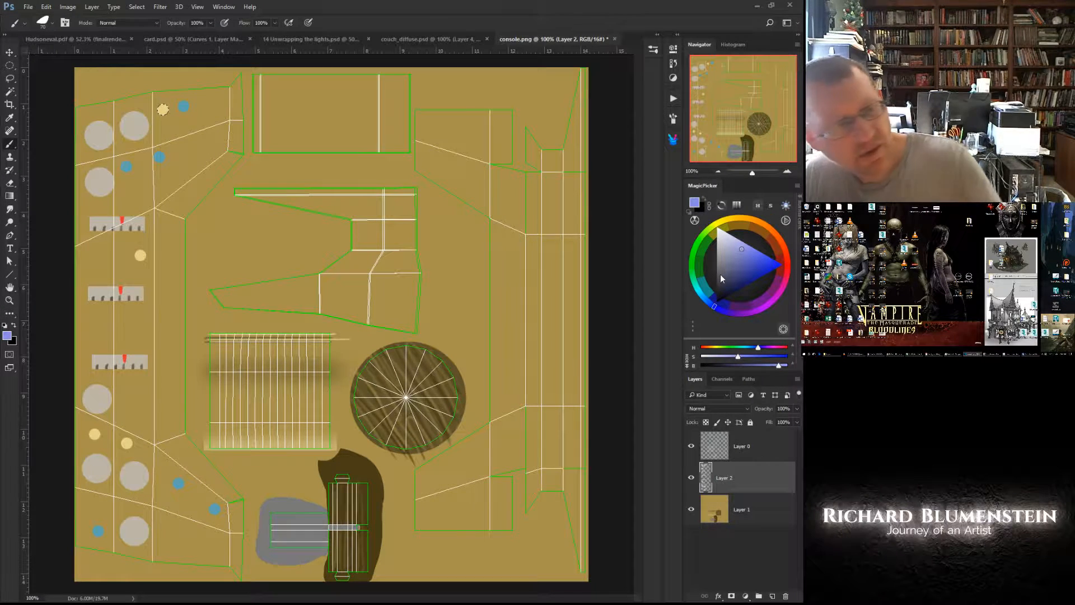
left_click(693, 263)
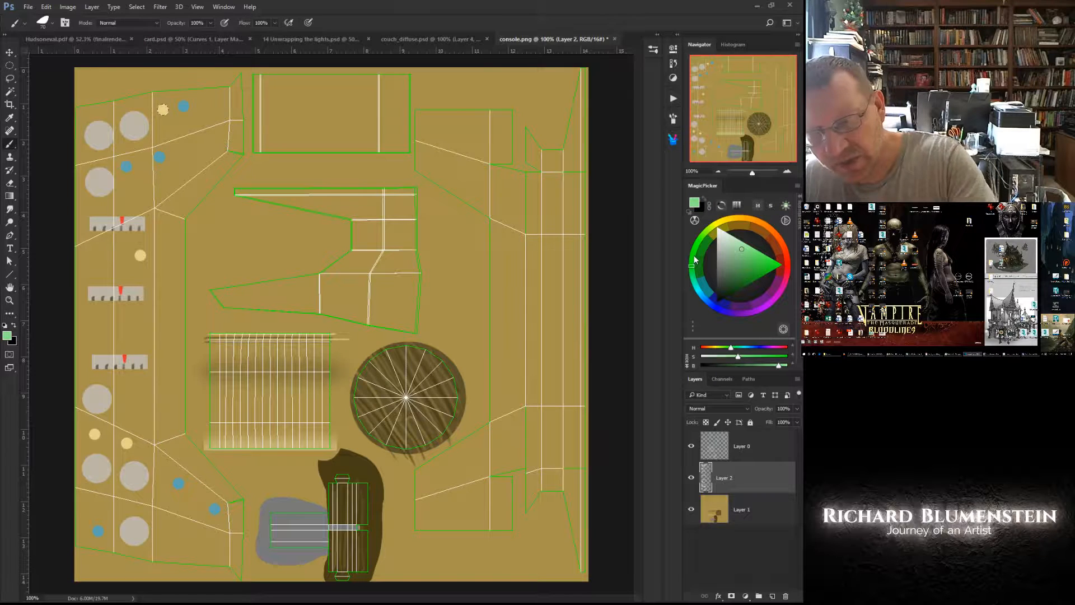
left_click_drag(163, 109, 180, 552, "ctrl+alt")
key("alt+BackSpace")
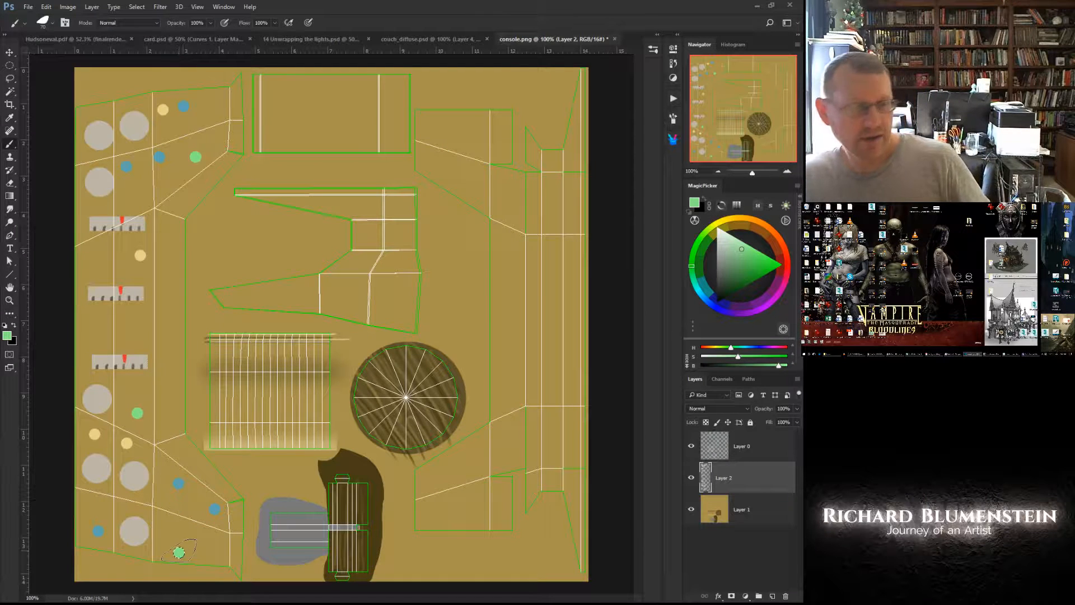
- Hide the UV layout layer and save the texture as console.psd in the Scenes folder
left_click(692, 447)
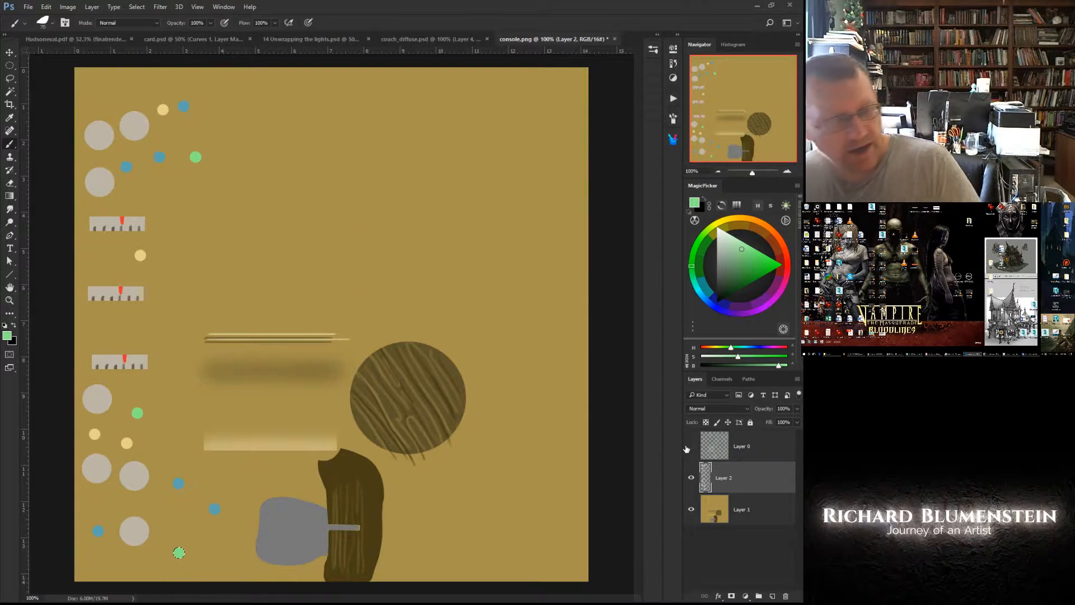
left_click(28, 7)
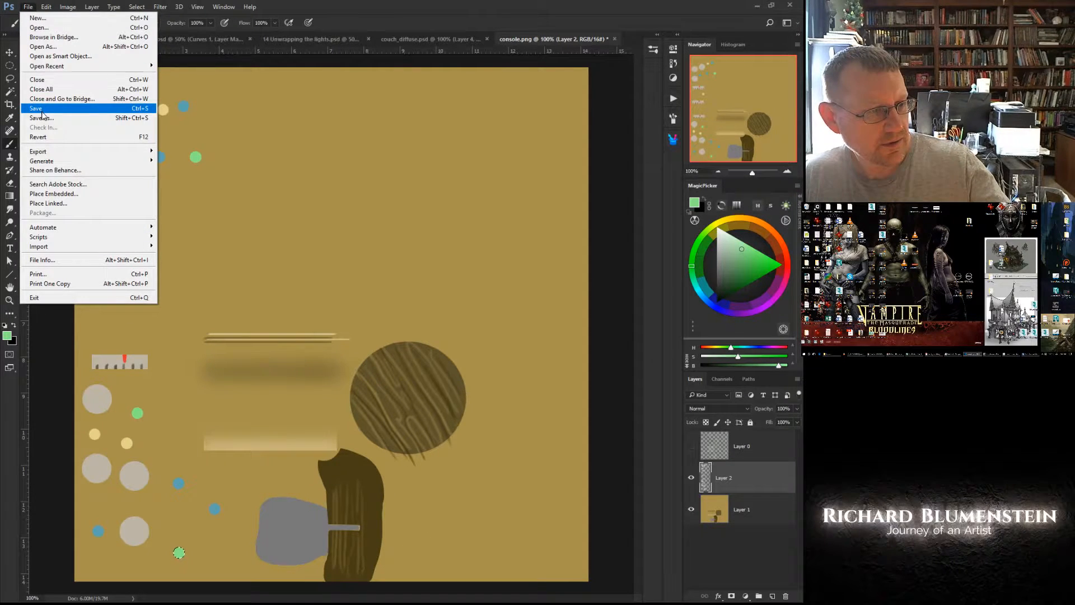
left_click(40, 109)
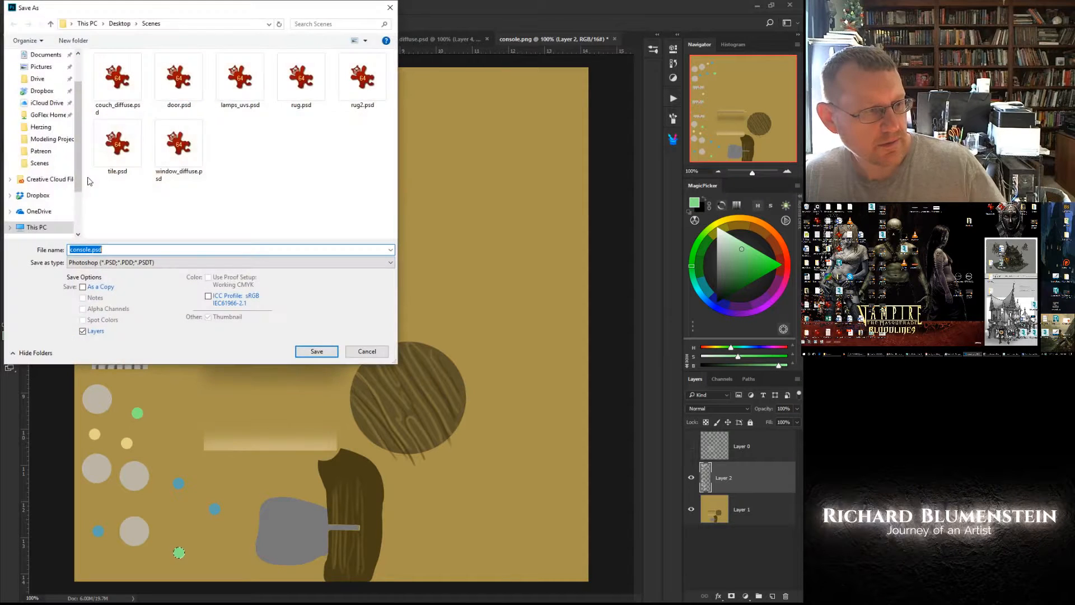
left_click(317, 351)
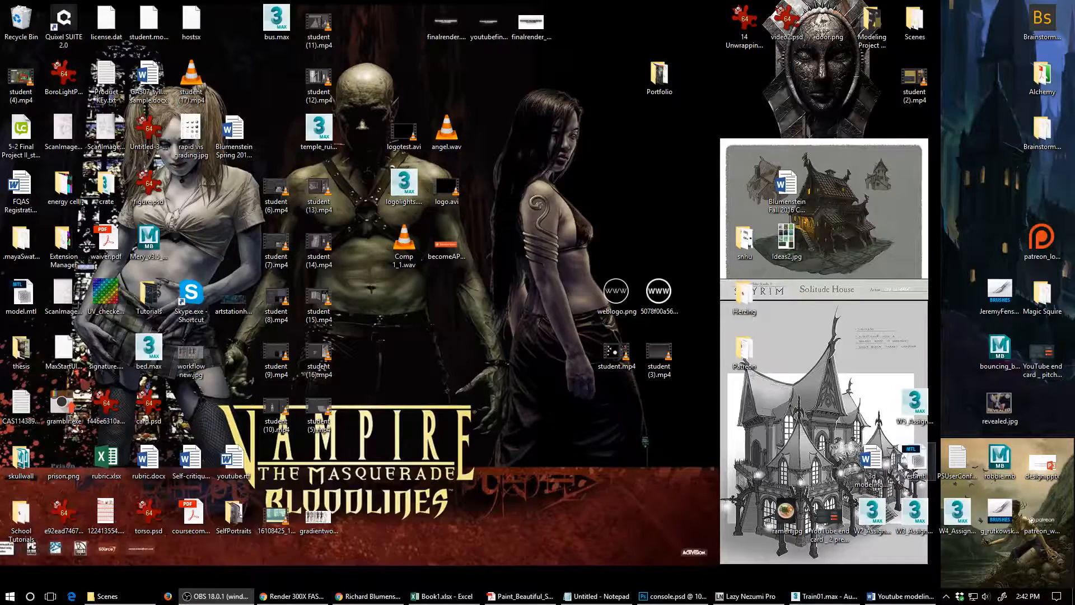
- Switch to Train01.max in 3ds Max, close the UV editing window and open the Material Editor
left_click(826, 596)
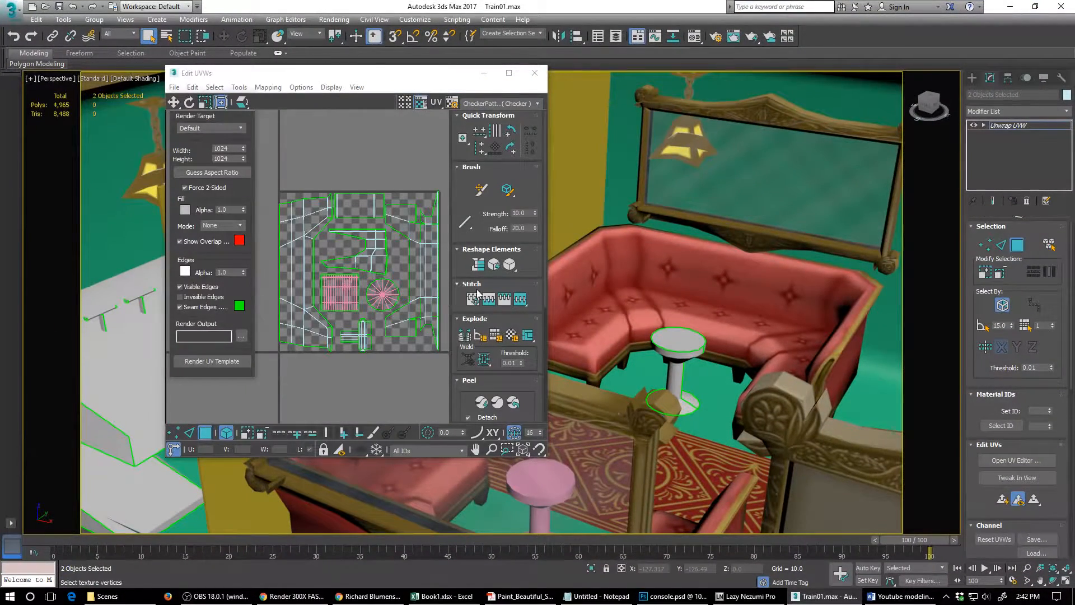
left_click(535, 73)
left_click(694, 37)
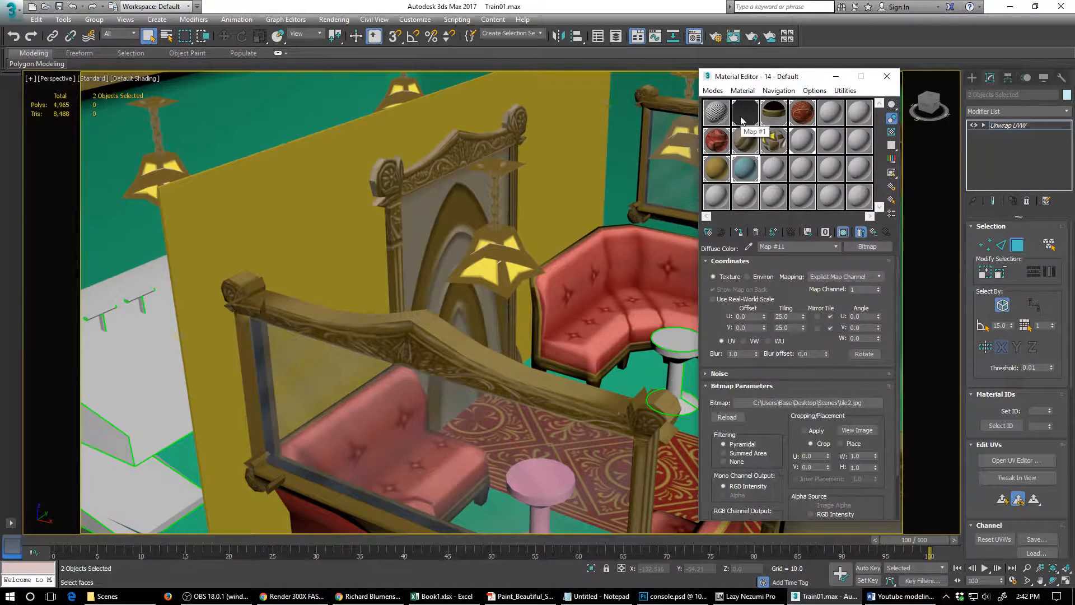
- Load console.psd with collapsed layers as the diffuse bitmap of the unused 15 - Default material
left_click(773, 170)
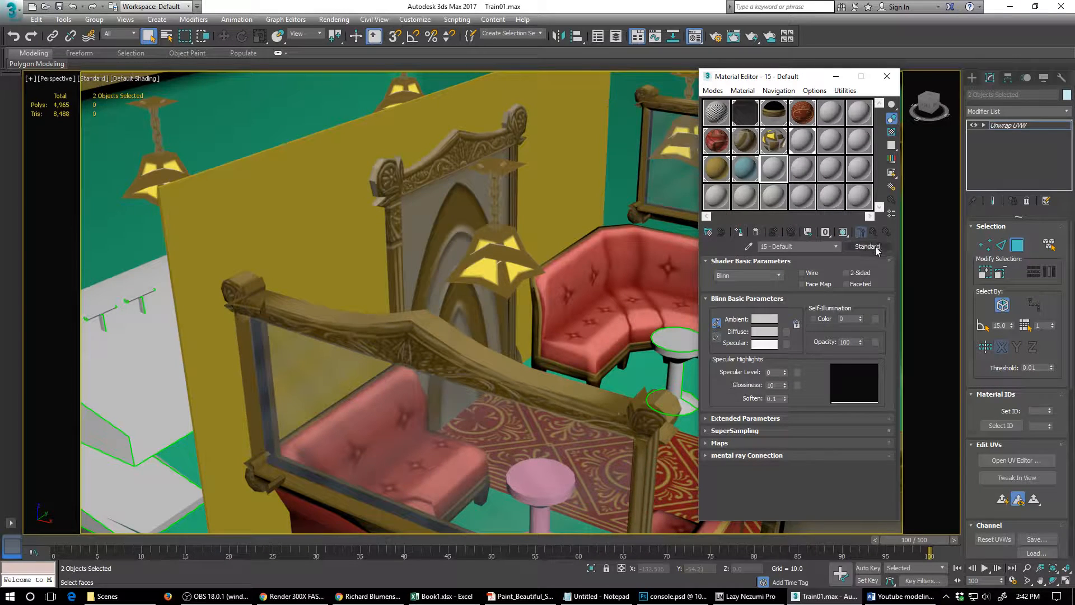
left_click(876, 248)
left_click(667, 125)
left_click(786, 331)
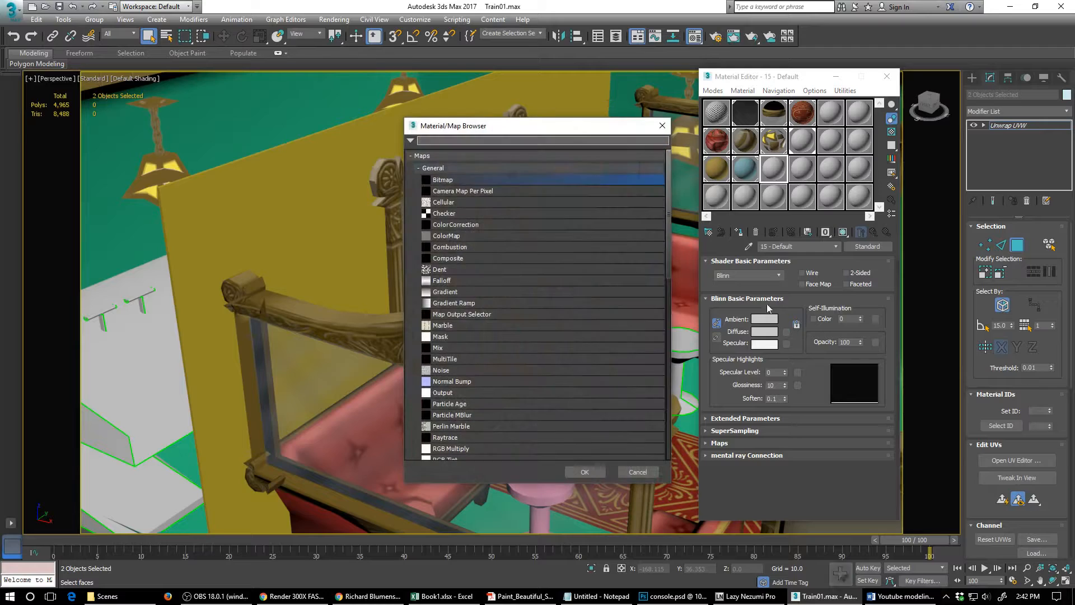
double_click(451, 180)
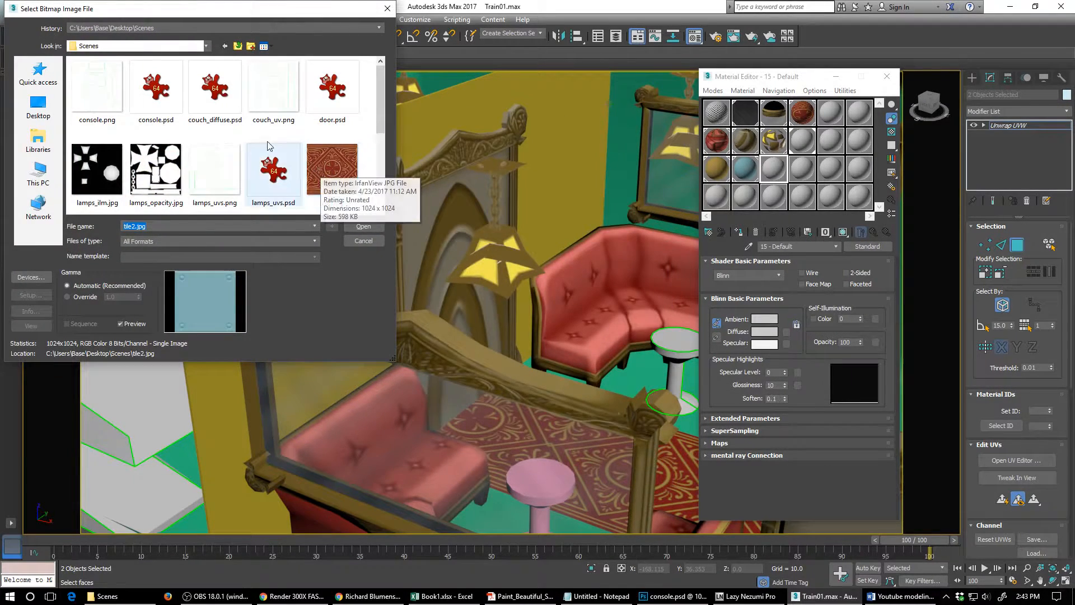
double_click(149, 94)
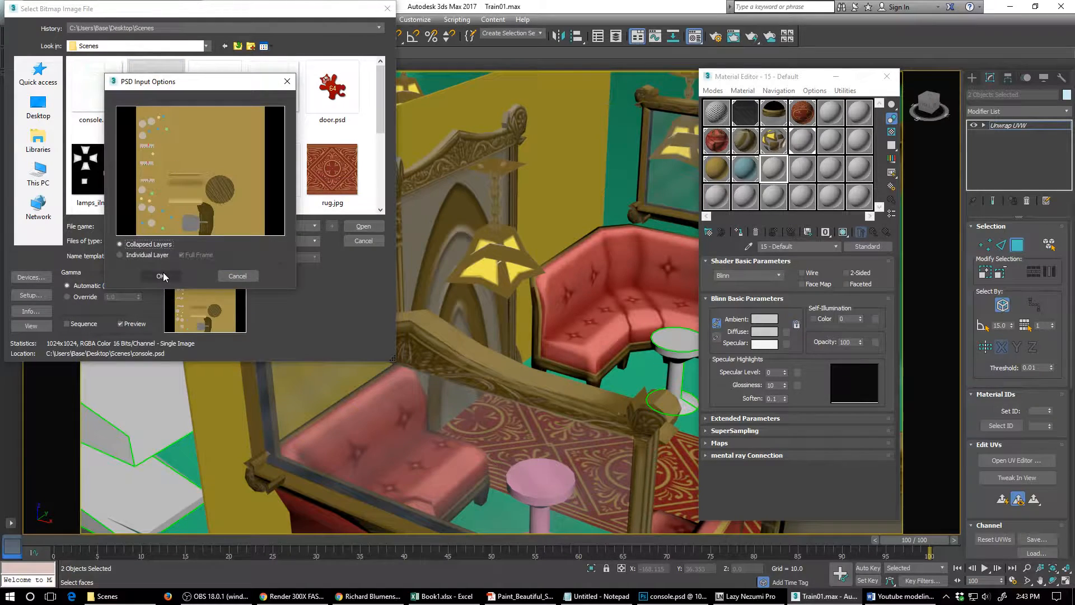
left_click(161, 276)
- Show the console texture in the viewport and assign its material to the selected counter and table
middle_click_drag(240, 280, 243, 300, "alt")
left_click(843, 232)
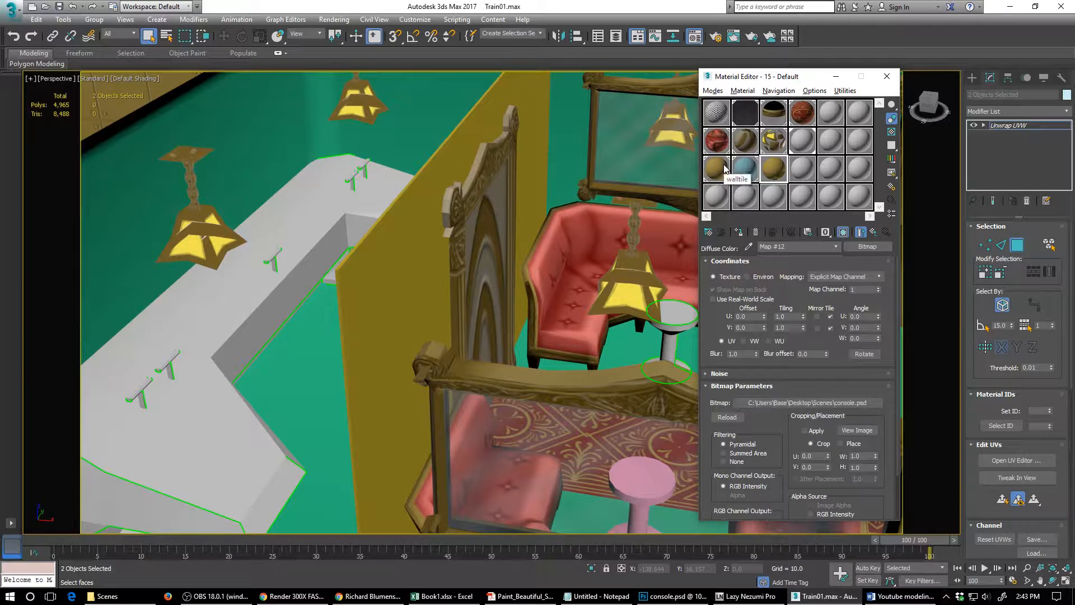
left_click_drag(756, 177, 309, 224)
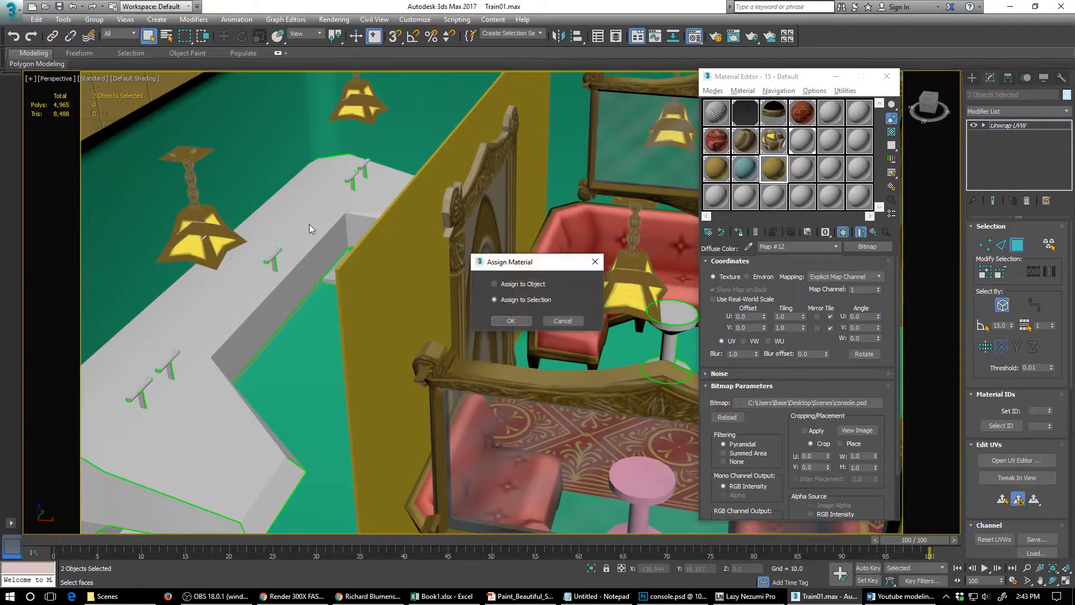
left_click(517, 321)
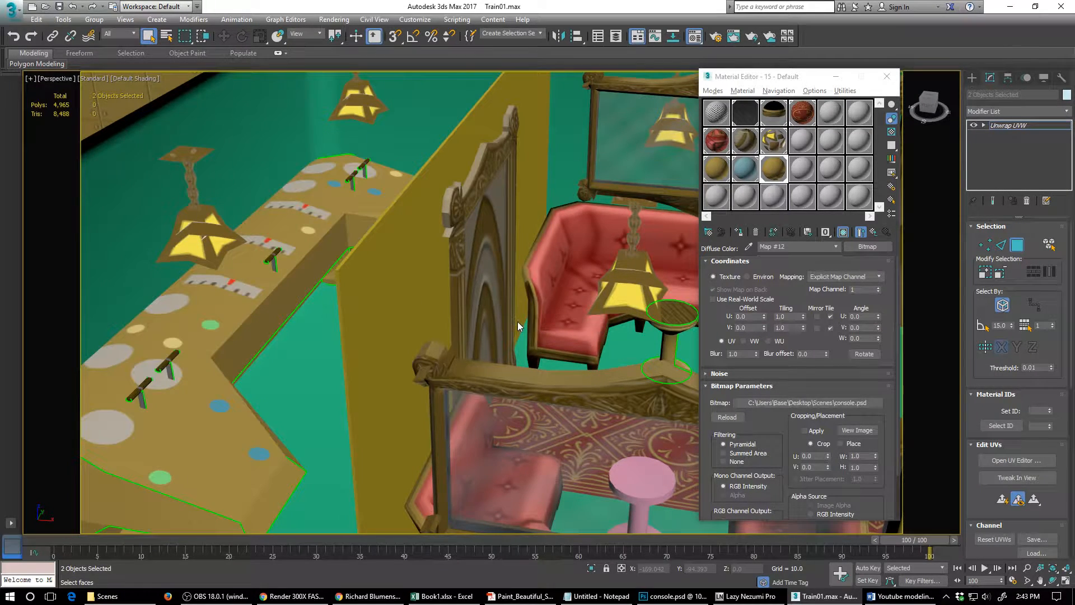
mouse_move(567, 367)
middle_mouse_down("alt")
mouse_move(550, 378)
mouse_move(574, 369)
middle_mouse_up("alt")
scroll(566, 368, "down", 3)
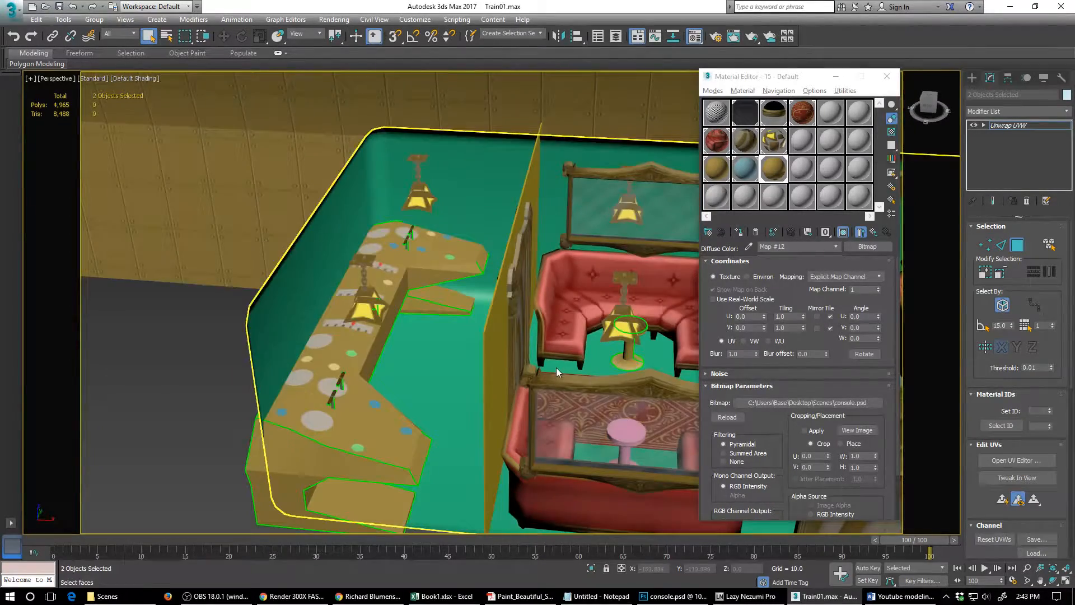
middle_click_drag(369, 418, 368, 378, "alt")
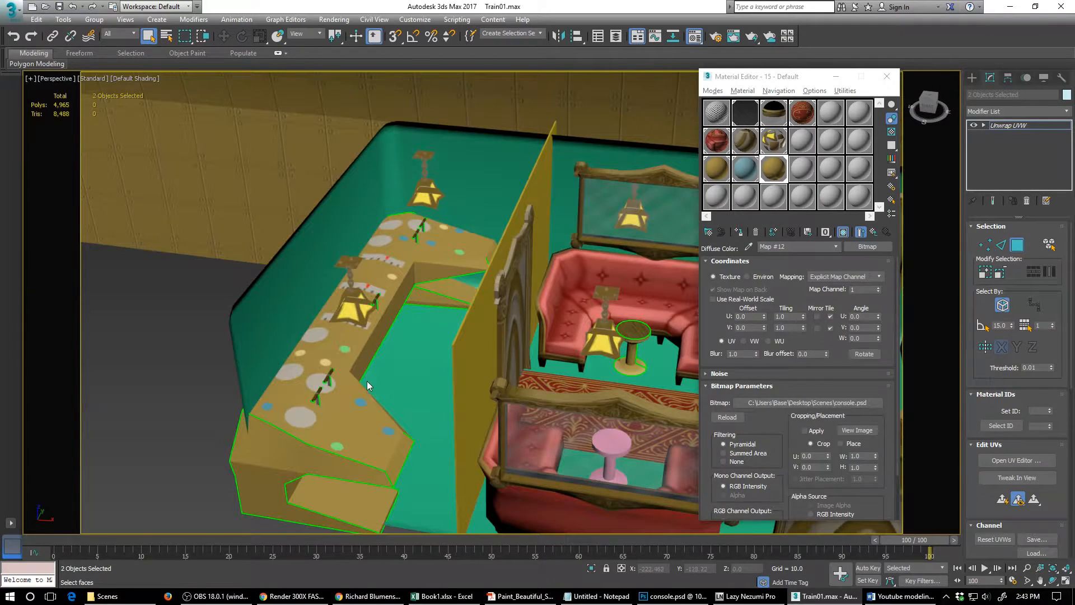
- Select only the counter and enter Element level of its Editable Poly, accepting the topology warning
mouse_move(367, 380)
middle_mouse_down("alt")
mouse_move(371, 364)
mouse_move(364, 378)
middle_mouse_up("alt")
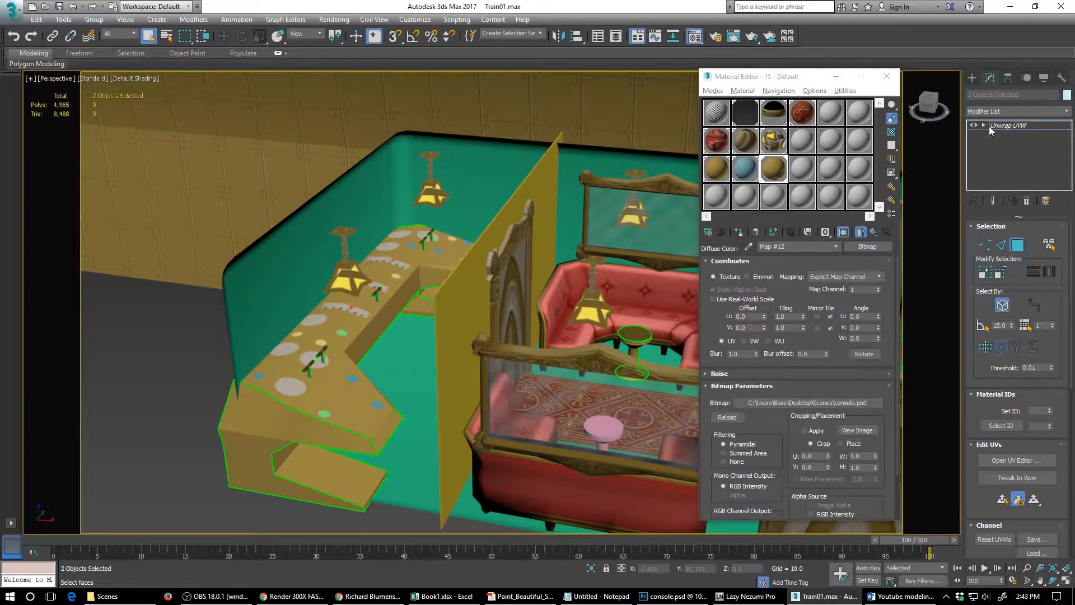
left_click(983, 125)
left_click(983, 126)
left_click(1018, 126)
left_click(333, 375)
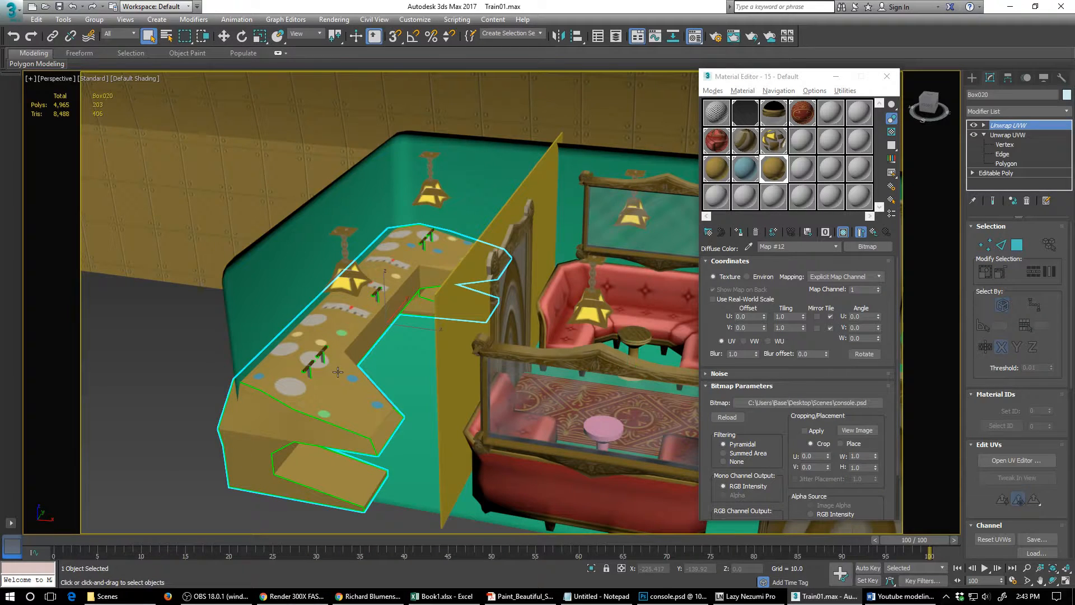
left_click(973, 173)
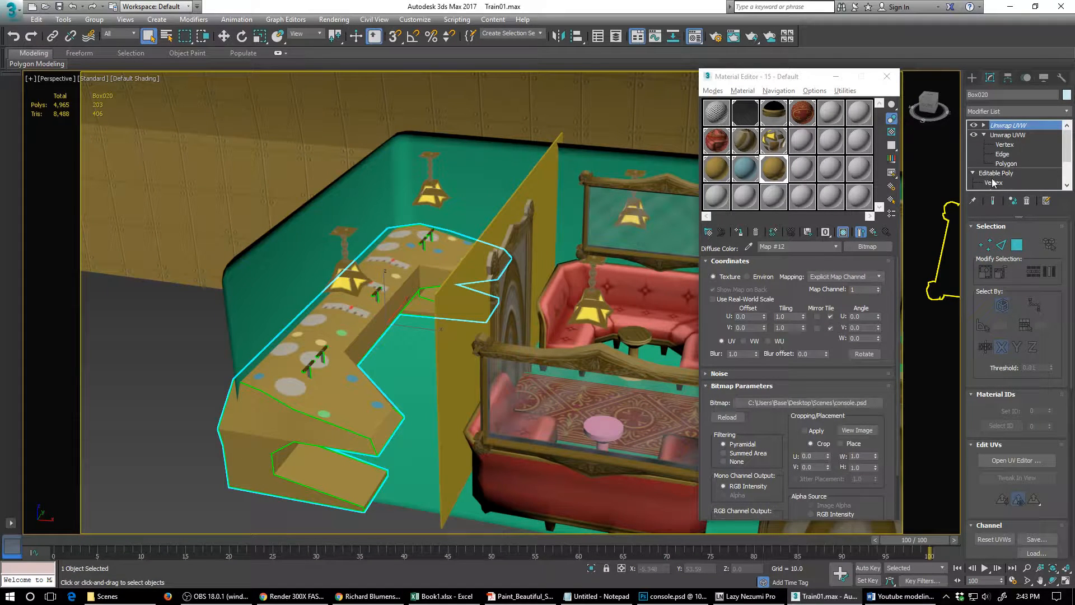
scroll(994, 182, "down", 2)
left_click(995, 182)
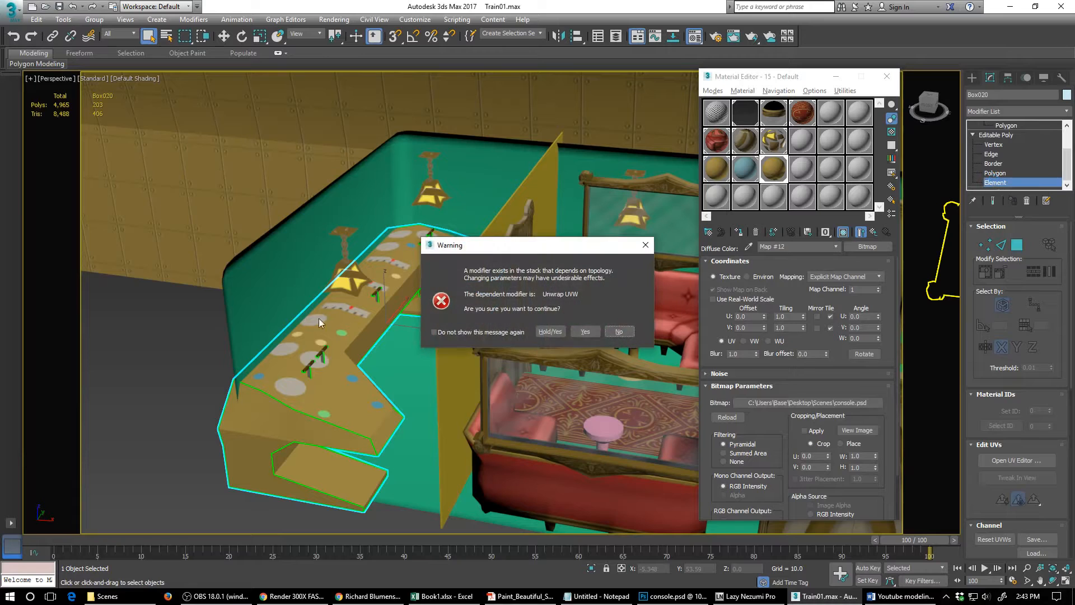
left_click(584, 331)
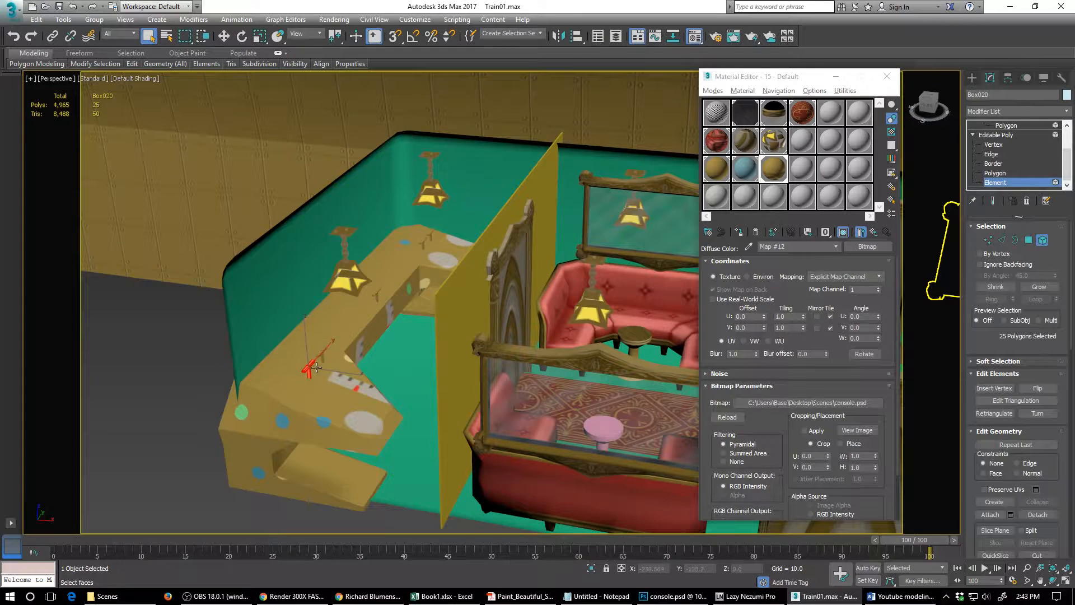
- Try repositioning the lever elements at the near and far ends of the counter top, and return to the upper Unwrap UVW modifier
key("w")
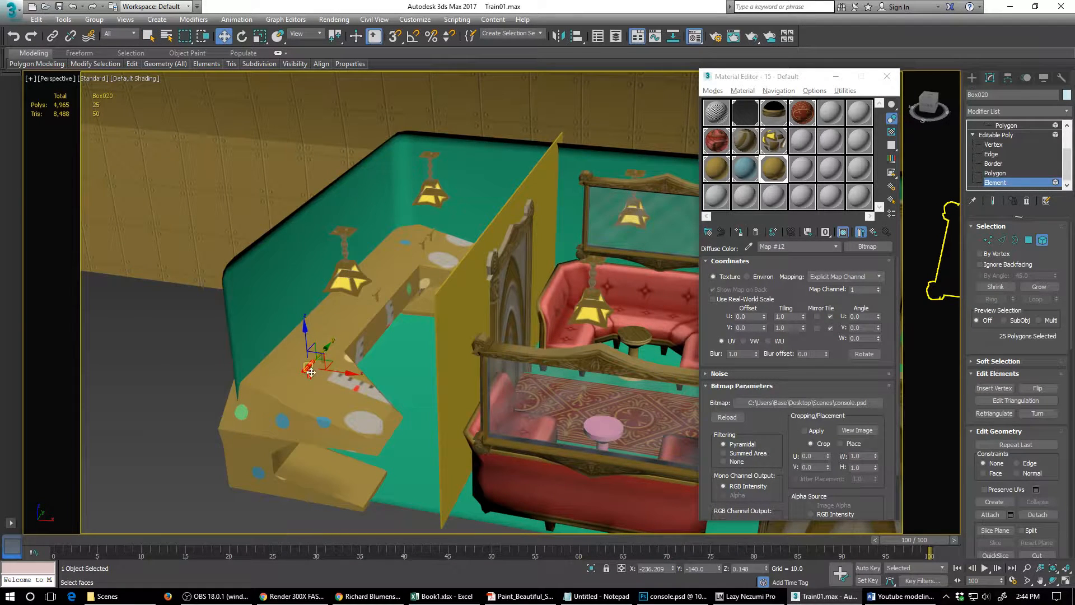
left_click_drag(331, 362, 355, 349)
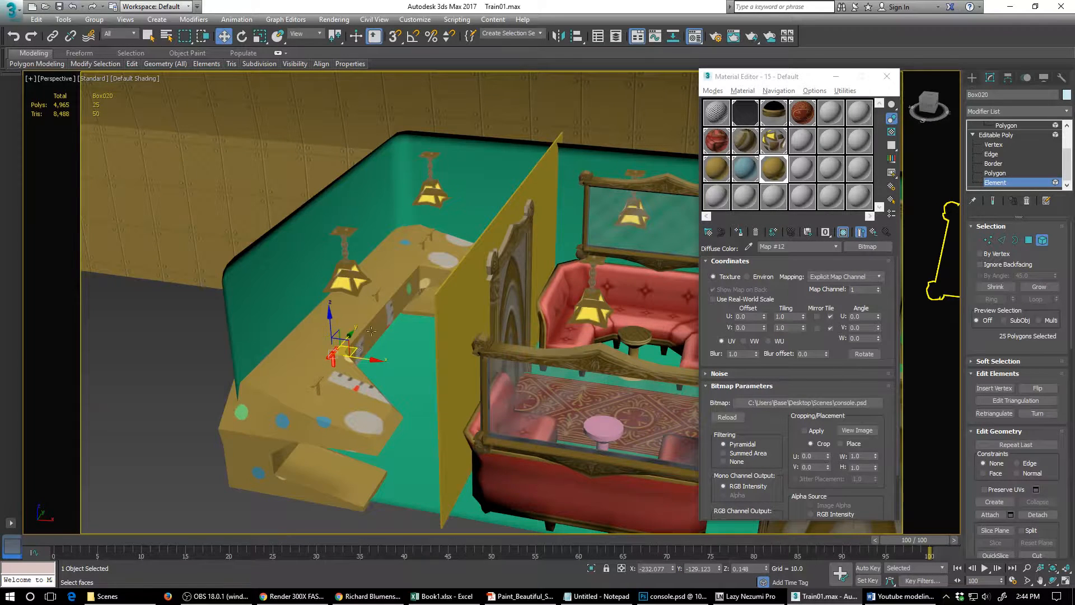
left_click(377, 298)
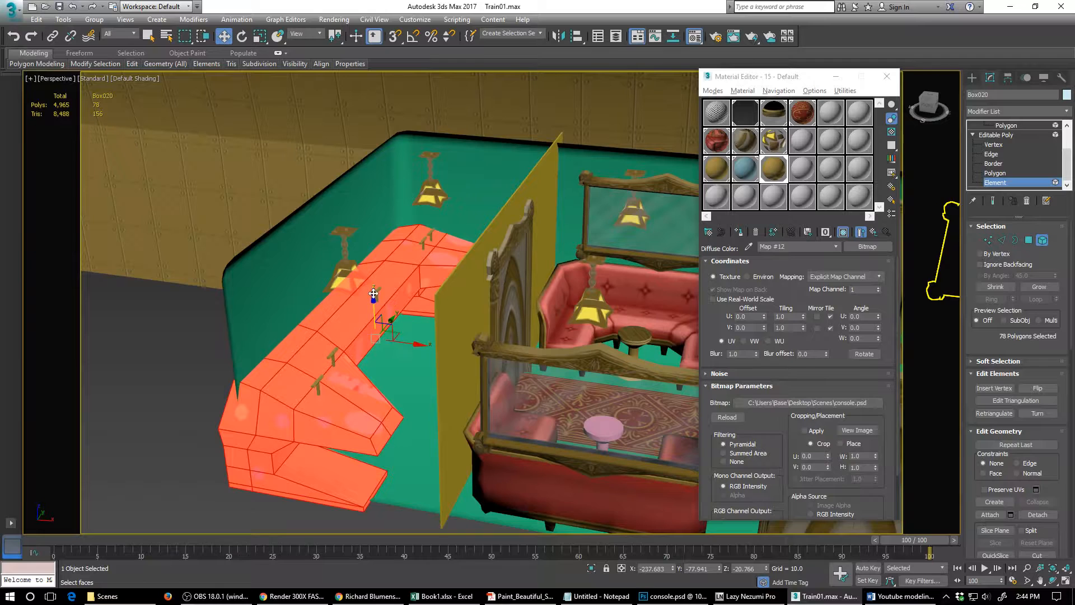
left_click(424, 246)
left_click_drag(447, 236, 472, 238)
left_click(991, 183)
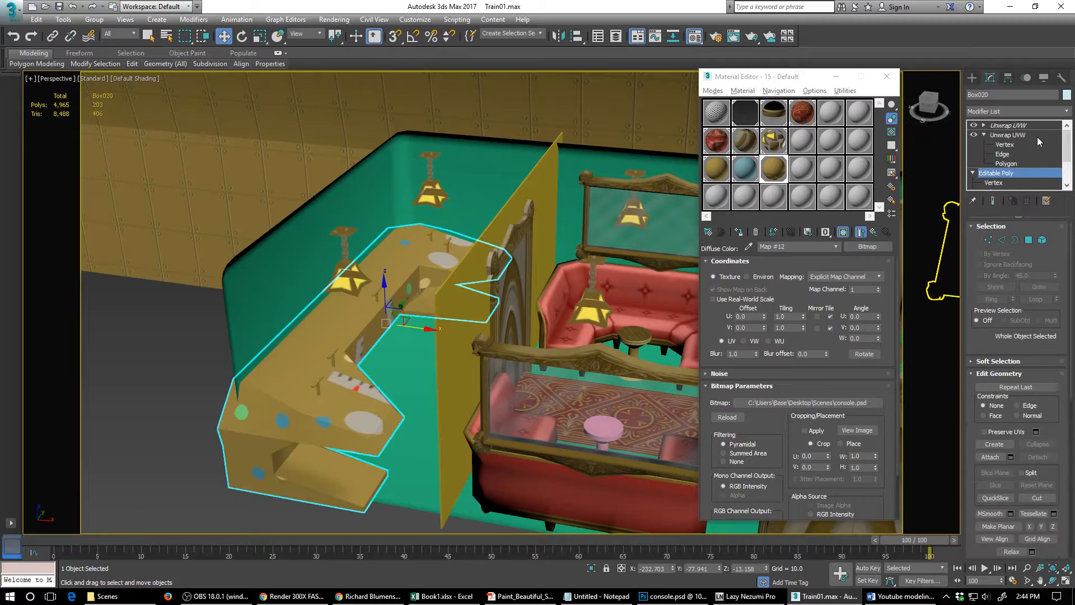
left_click(1014, 125)
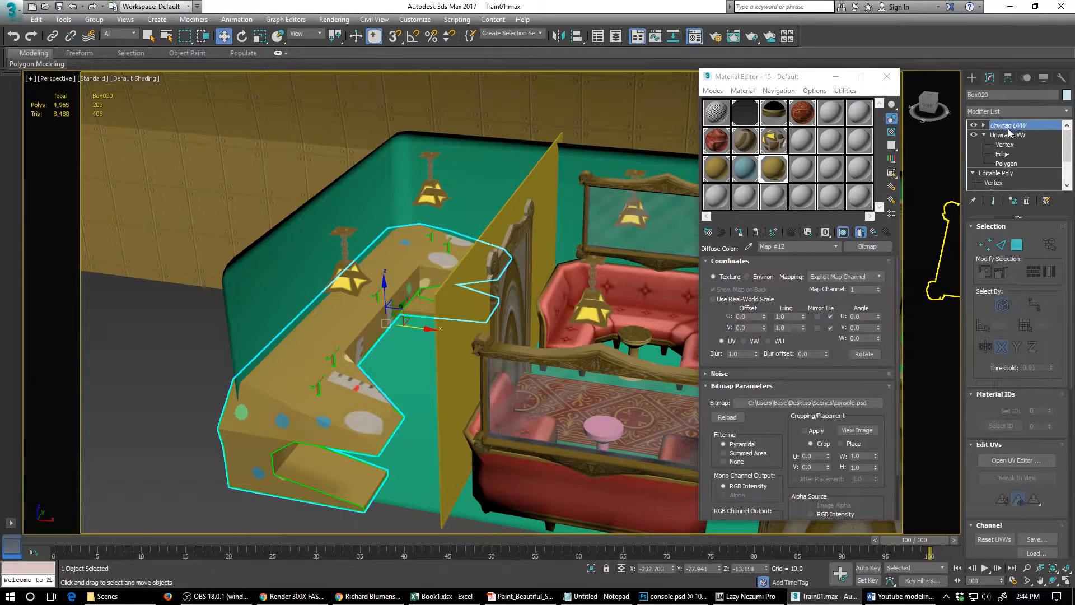
- Compare how the texture sits on the counter at its Editable Poly, lower Unwrap UVW and upper Unwrap UVW levels
middle_click_drag(356, 376, 372, 347, "alt")
left_click(998, 174)
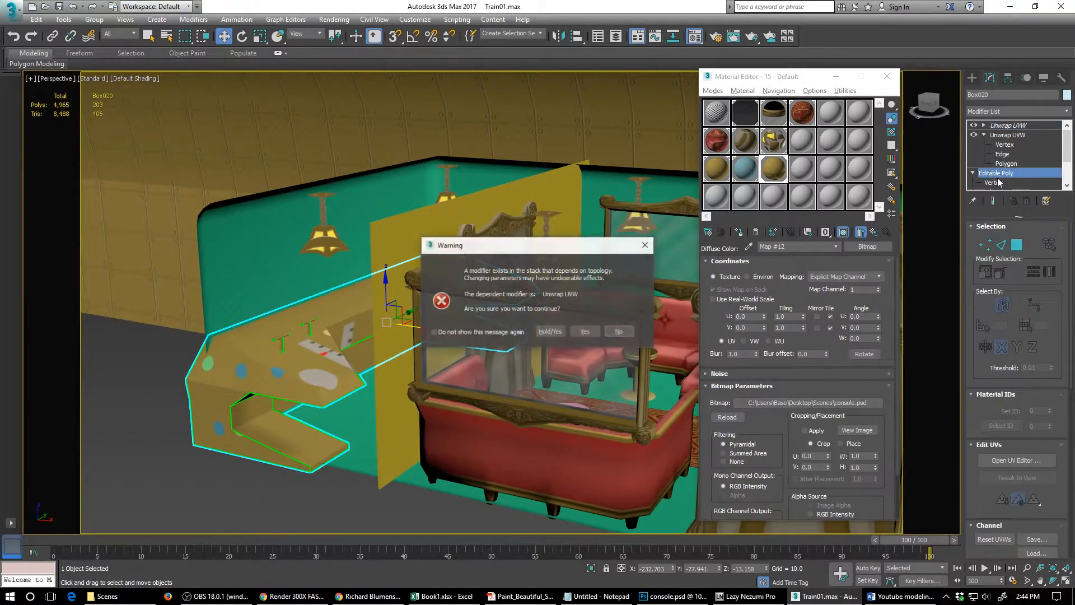
left_click(550, 332)
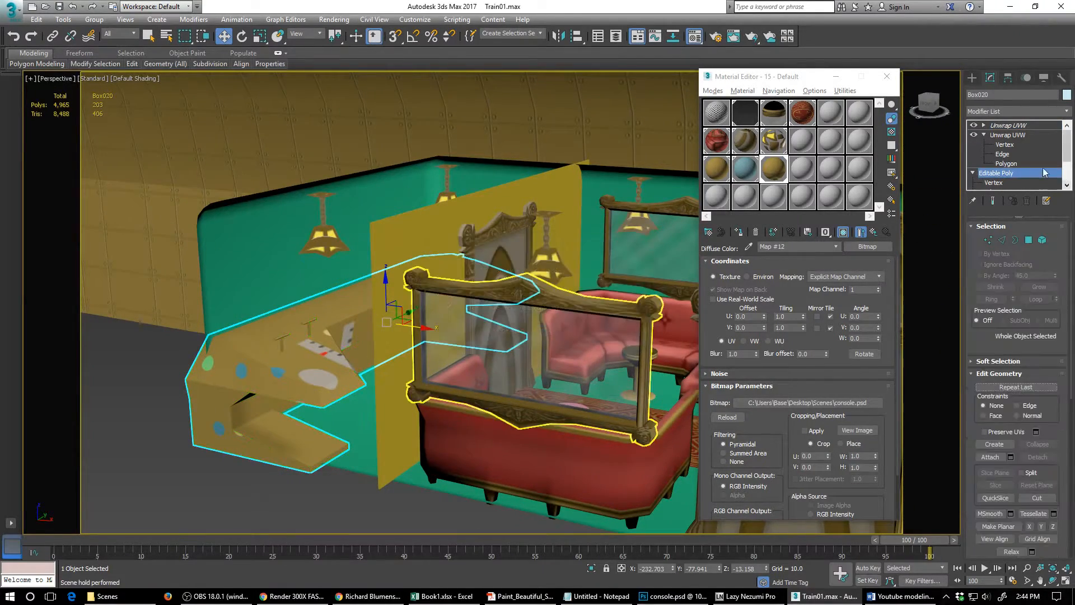
left_click(1005, 136)
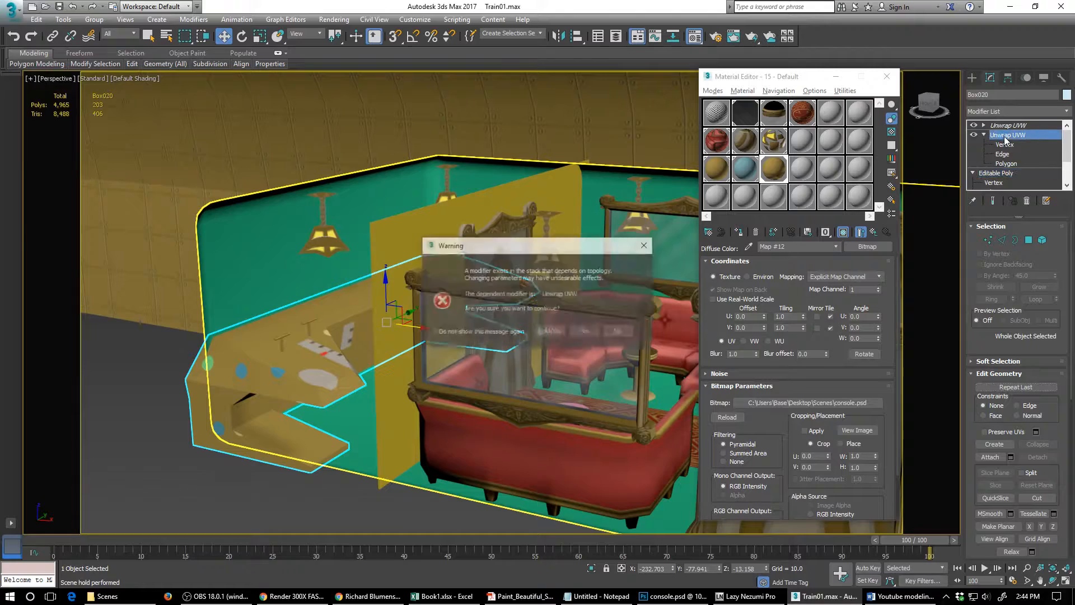
left_click(566, 331)
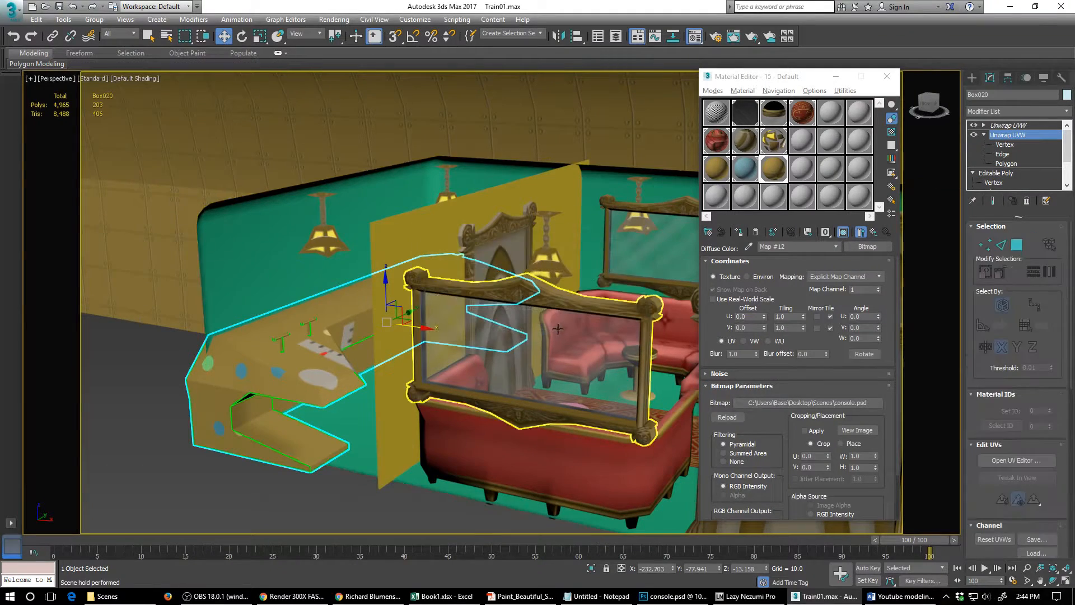
left_click(1011, 127)
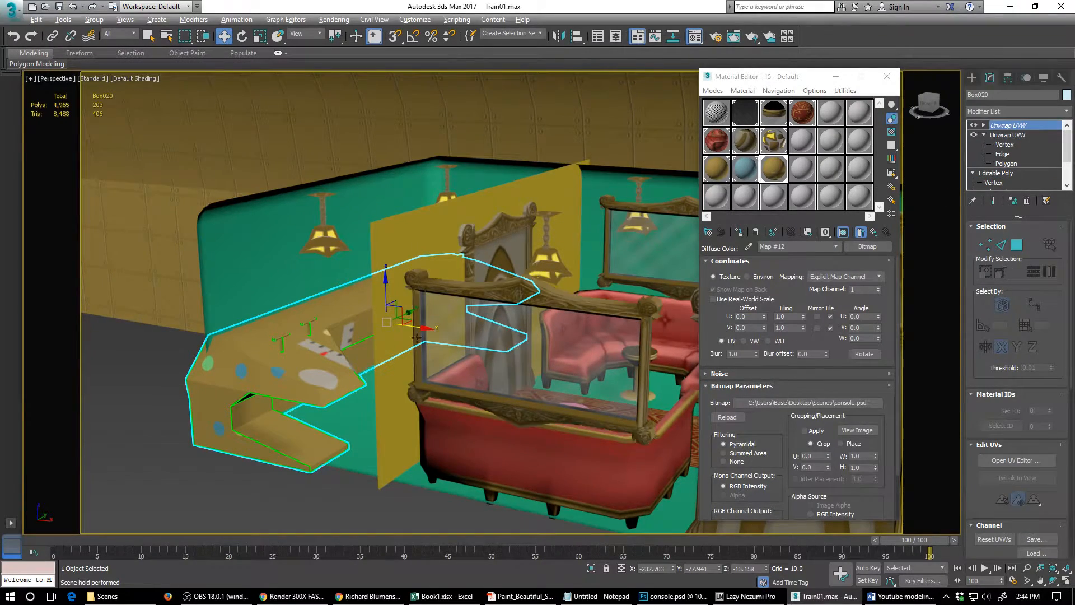
middle_click_drag(491, 332, 393, 357, "alt")
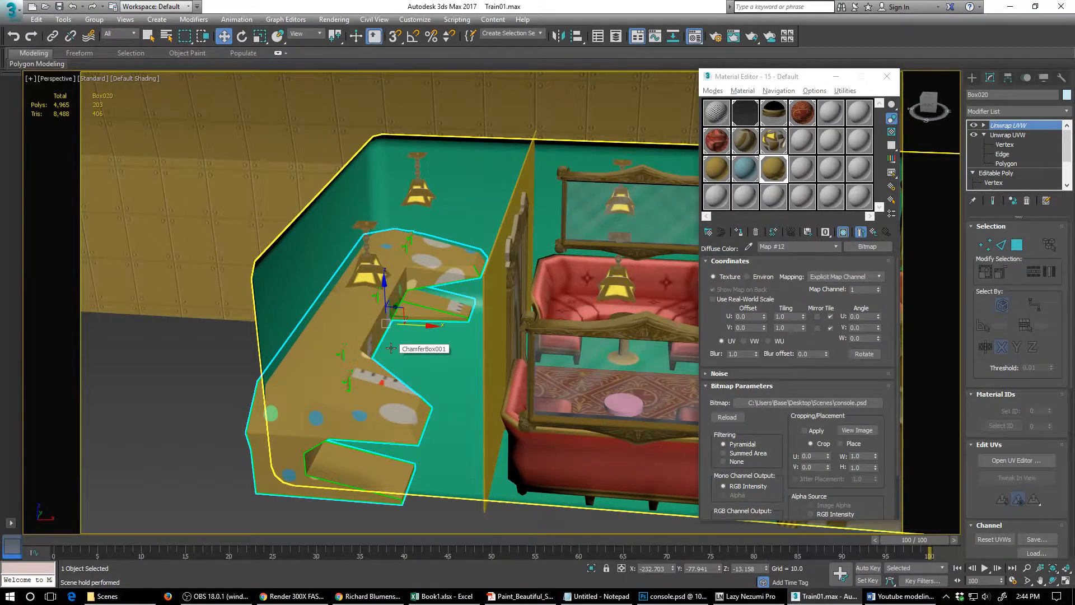
- Undo the lever moves and reselect the counter on its own, keeping the upper Unwrap UVW modifier active
key("ctrl+z")
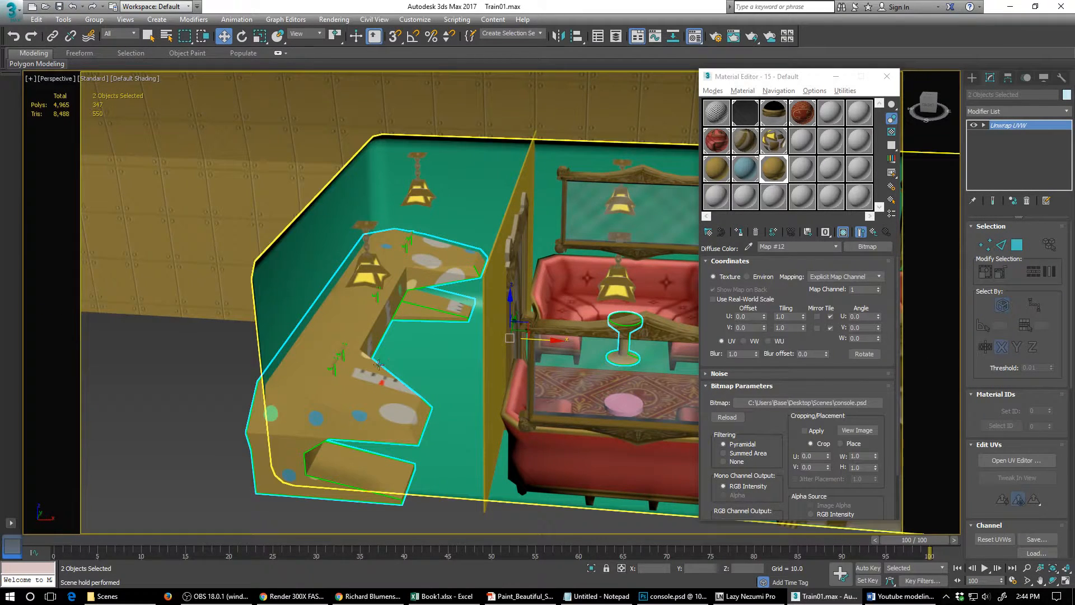
mouse_move(358, 389)
middle_mouse_down("alt")
mouse_move(351, 411)
mouse_move(320, 418)
mouse_move(370, 377)
mouse_move(438, 371)
mouse_move(577, 387)
middle_mouse_up("alt")
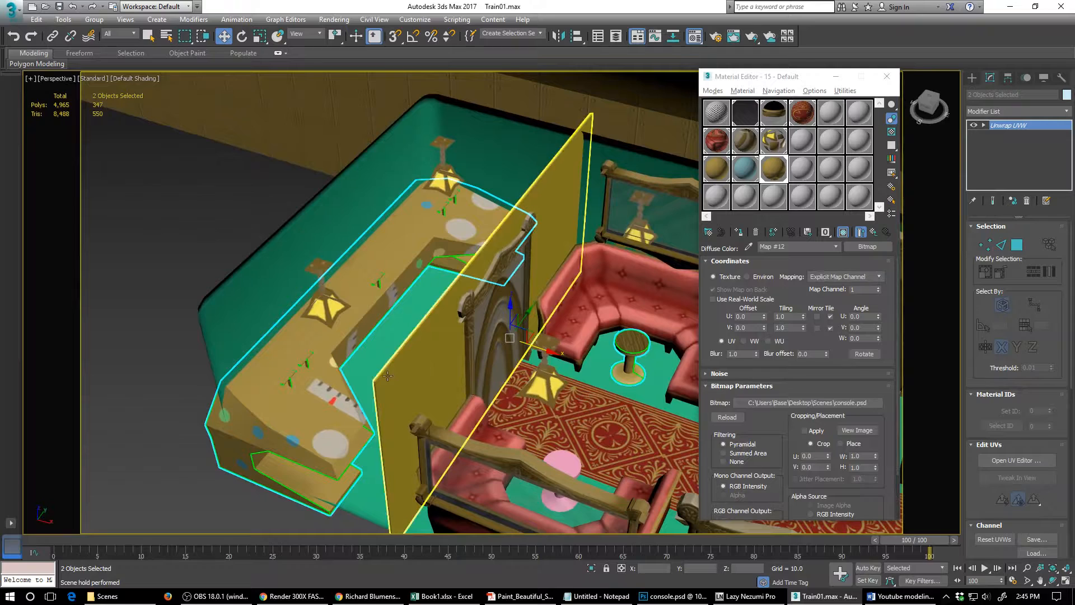
left_click(326, 386)
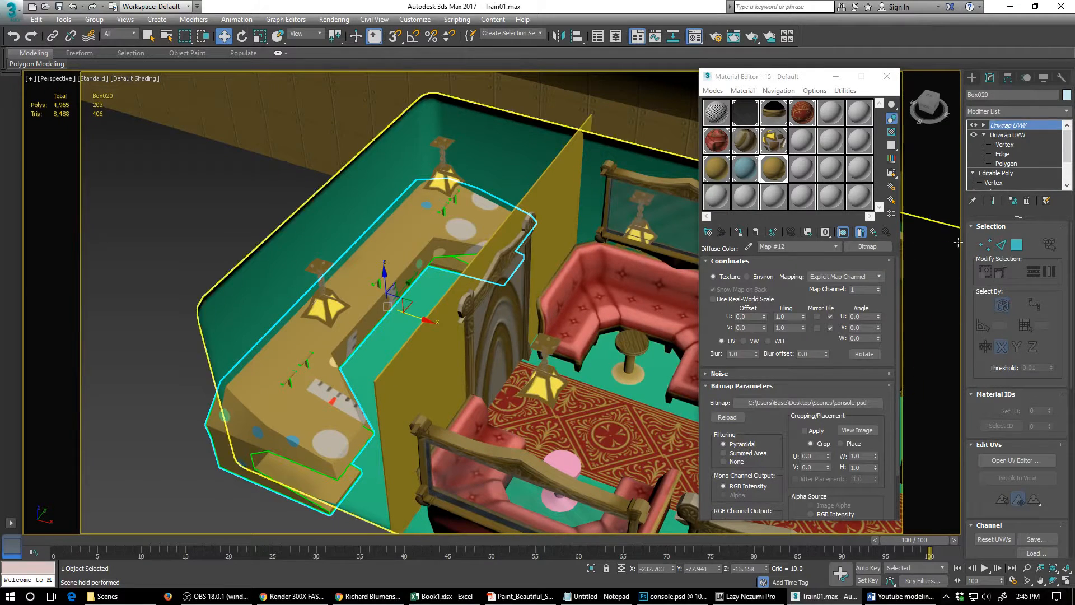
left_click(1008, 134)
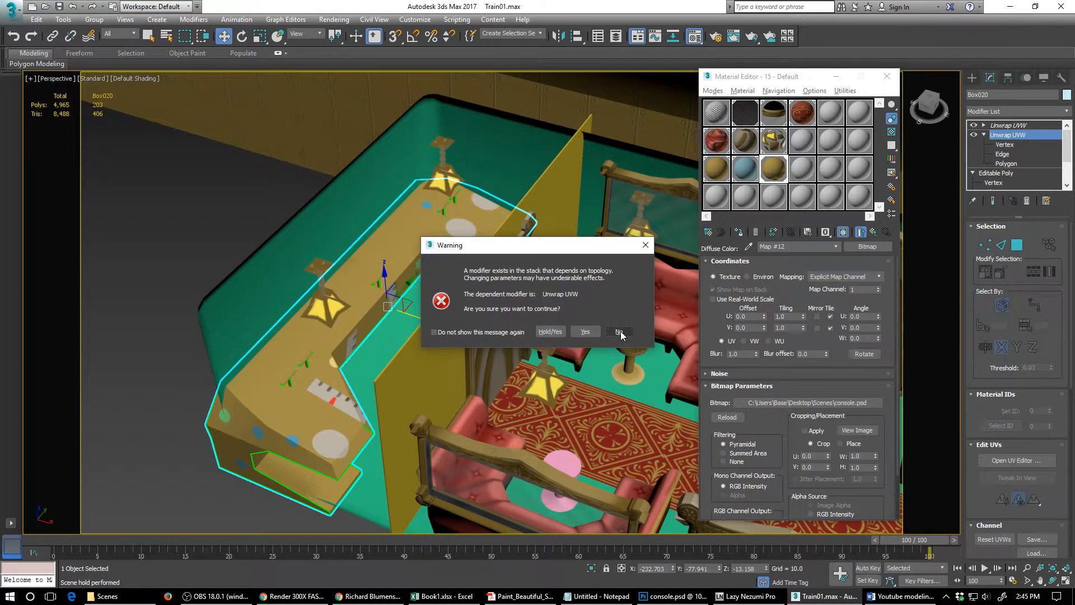
left_click(619, 333)
- Examine the counter's UV layout in the UV editor at Polygon level of the upper Unwrap UVW modifier
left_click(984, 126)
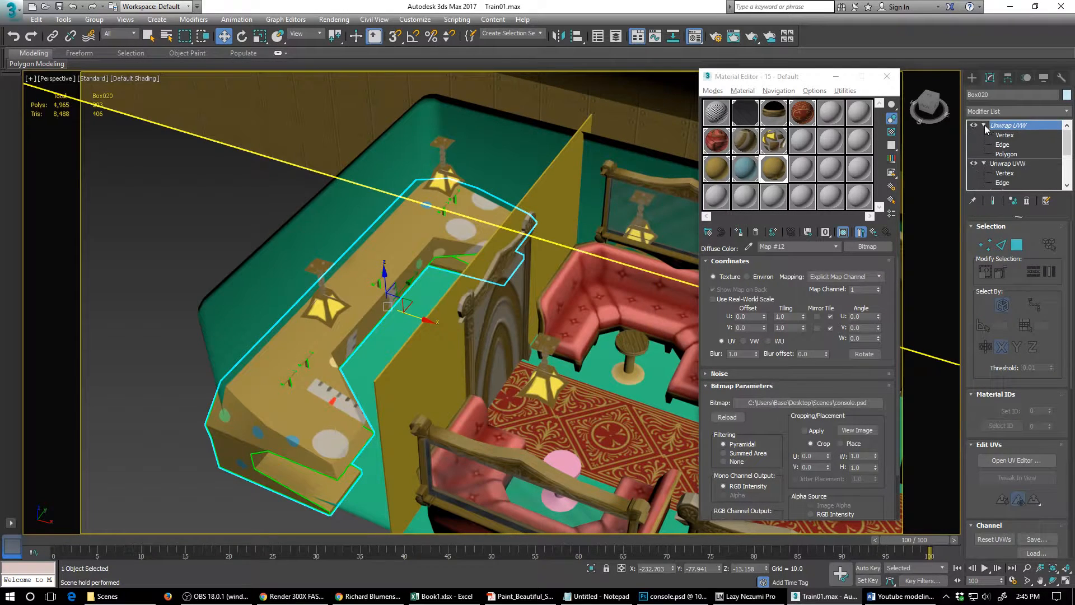
left_click(1006, 155)
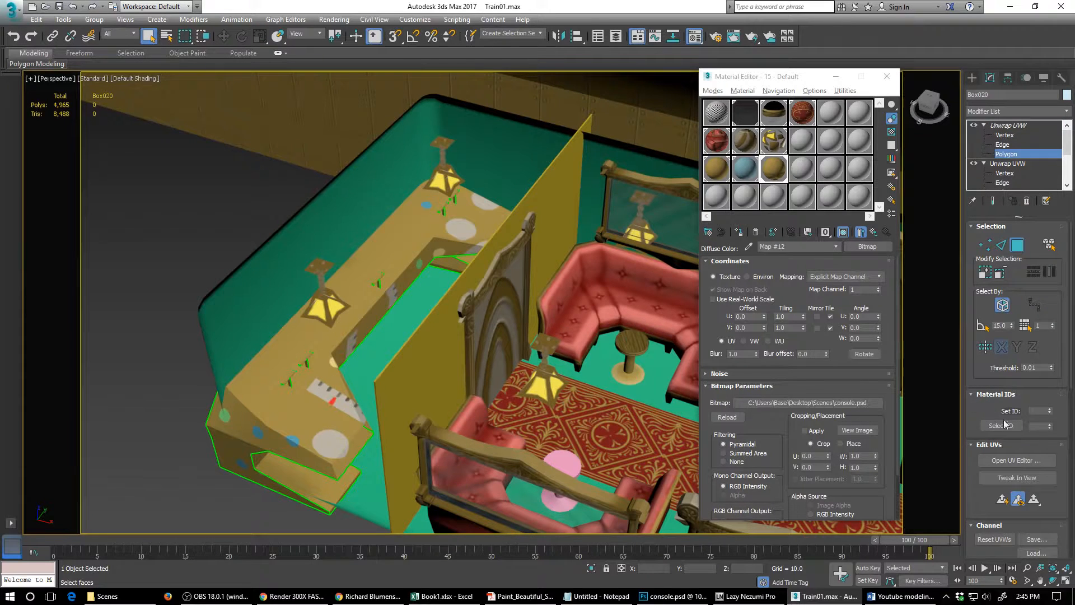
left_click(1037, 465)
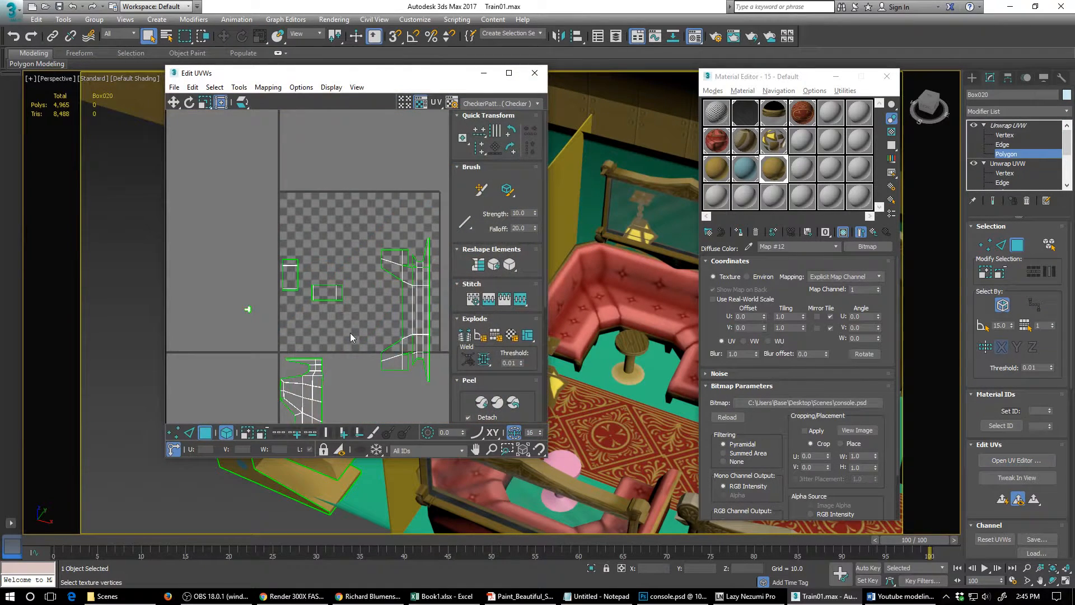
scroll(345, 361, "up", 2)
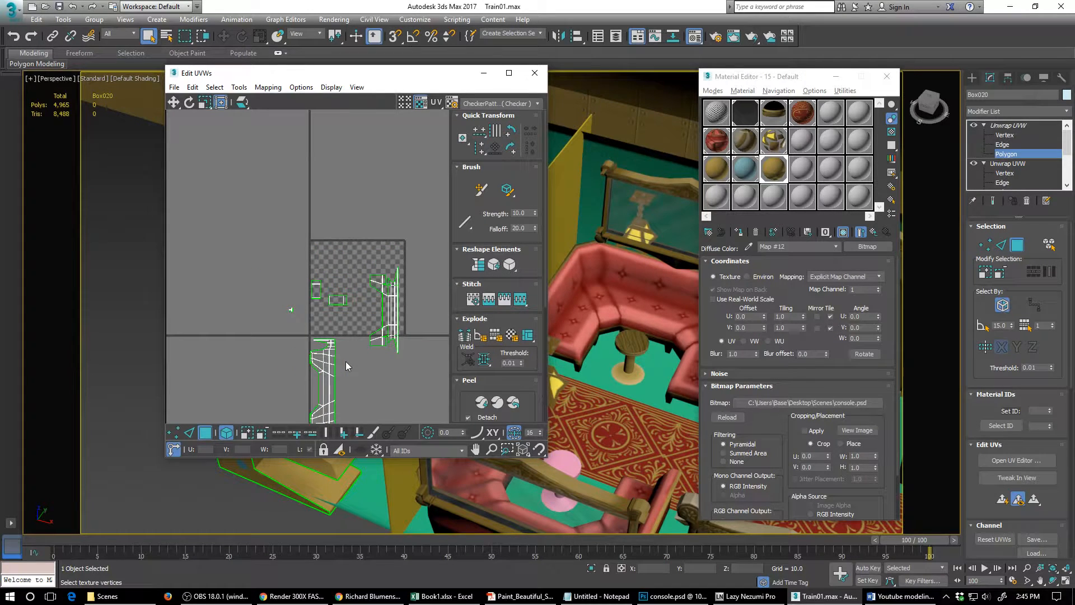
left_click(534, 73)
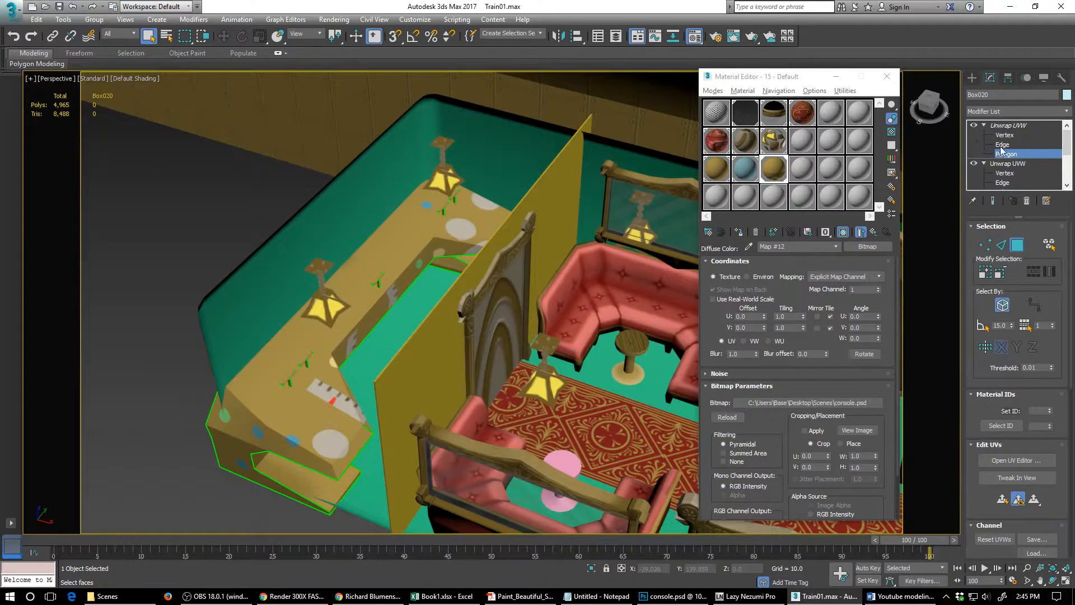
- Examine the counter's UV layout in the UV editor of the lower Unwrap UVW modifier, accepting the topology warning
left_click(1006, 164)
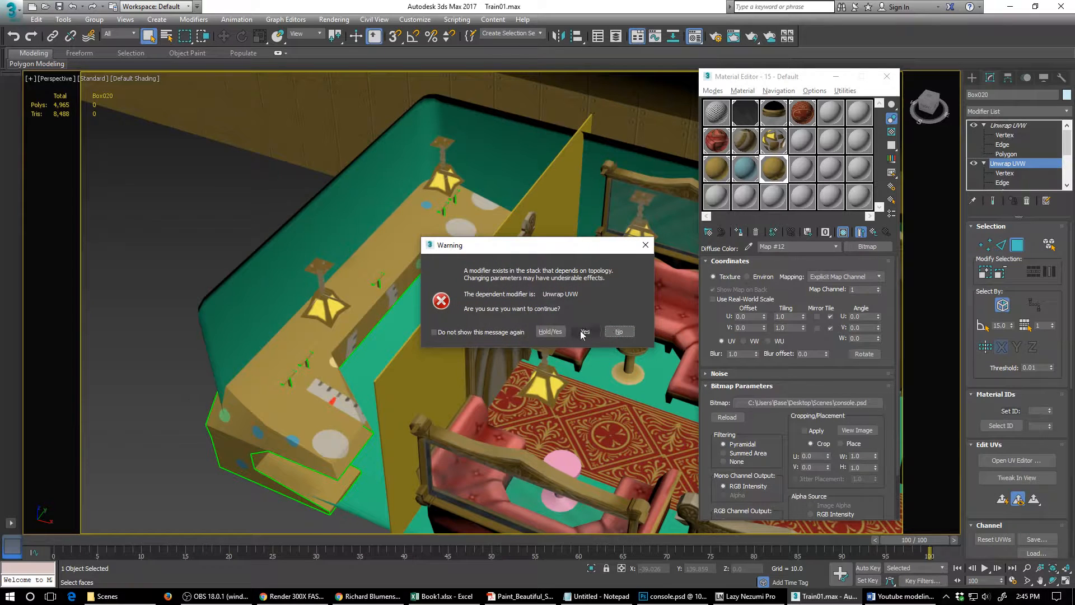
left_click(577, 333)
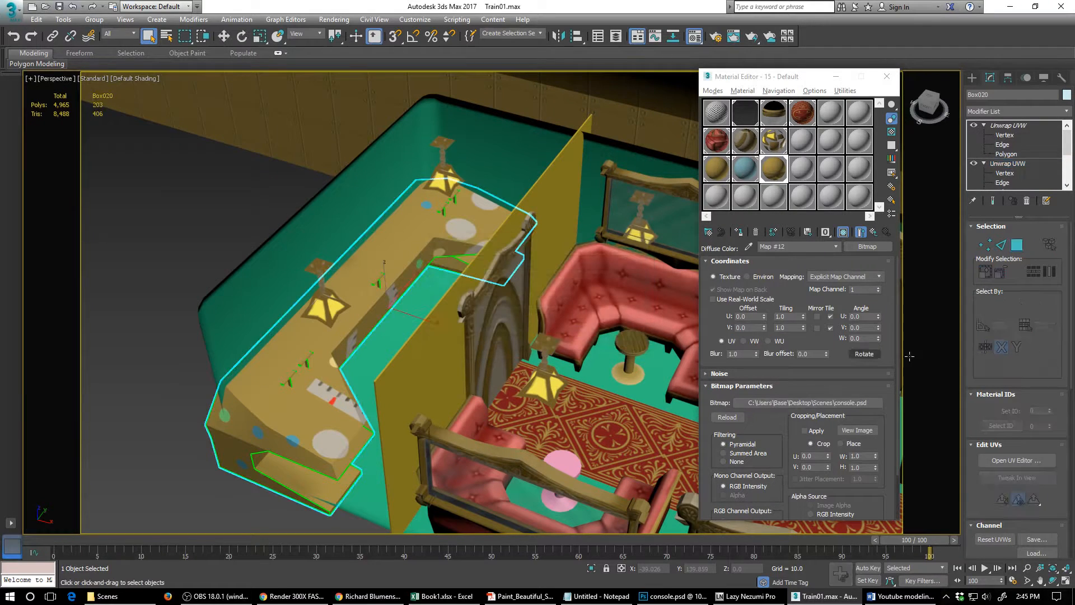
left_click(1016, 460)
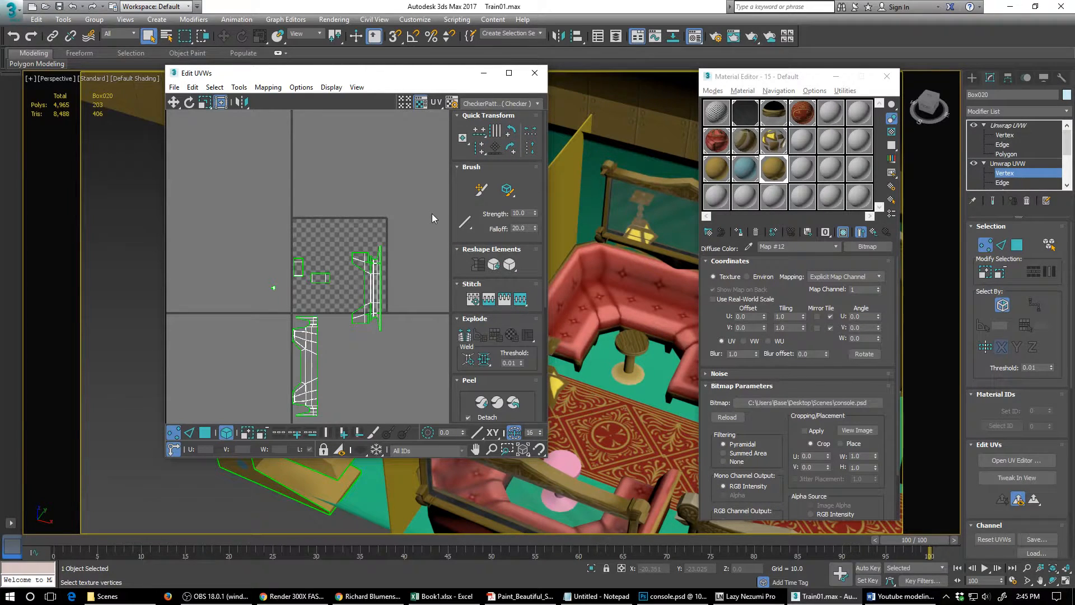
left_click(535, 72)
mouse_move(316, 374)
middle_mouse_down("alt")
mouse_move(364, 331)
mouse_move(388, 334)
mouse_move(380, 353)
mouse_move(410, 338)
mouse_move(311, 346)
mouse_move(308, 334)
mouse_move(311, 390)
mouse_move(301, 382)
mouse_move(291, 394)
mouse_move(320, 389)
mouse_move(313, 378)
middle_mouse_up("alt")
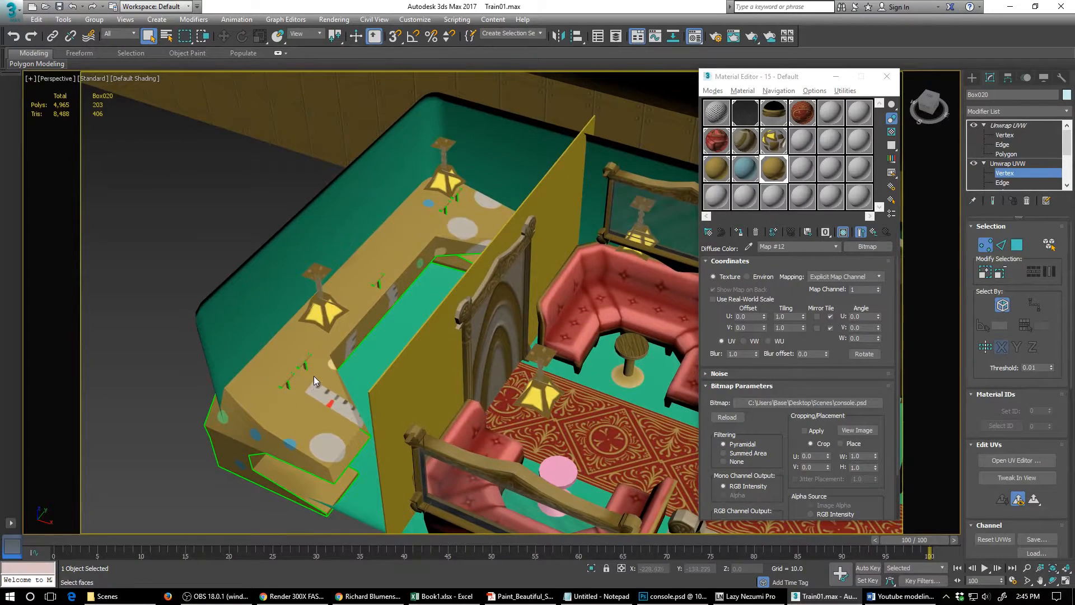